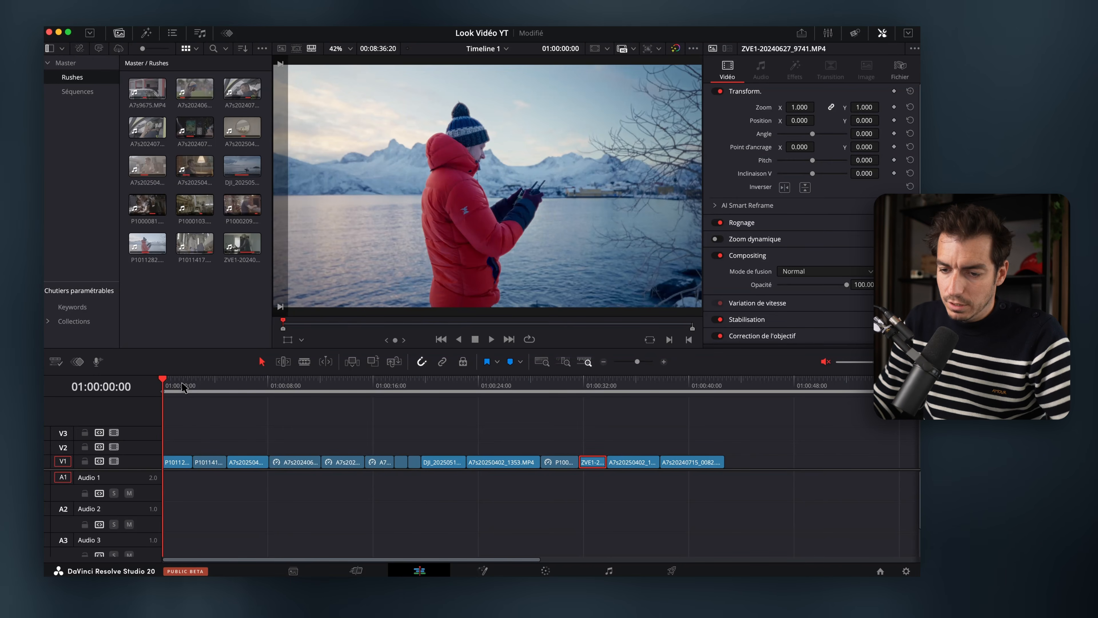
Scrub through Timeline 1 to preview the edited clips.
left_click_drag(181, 387, 453, 399)
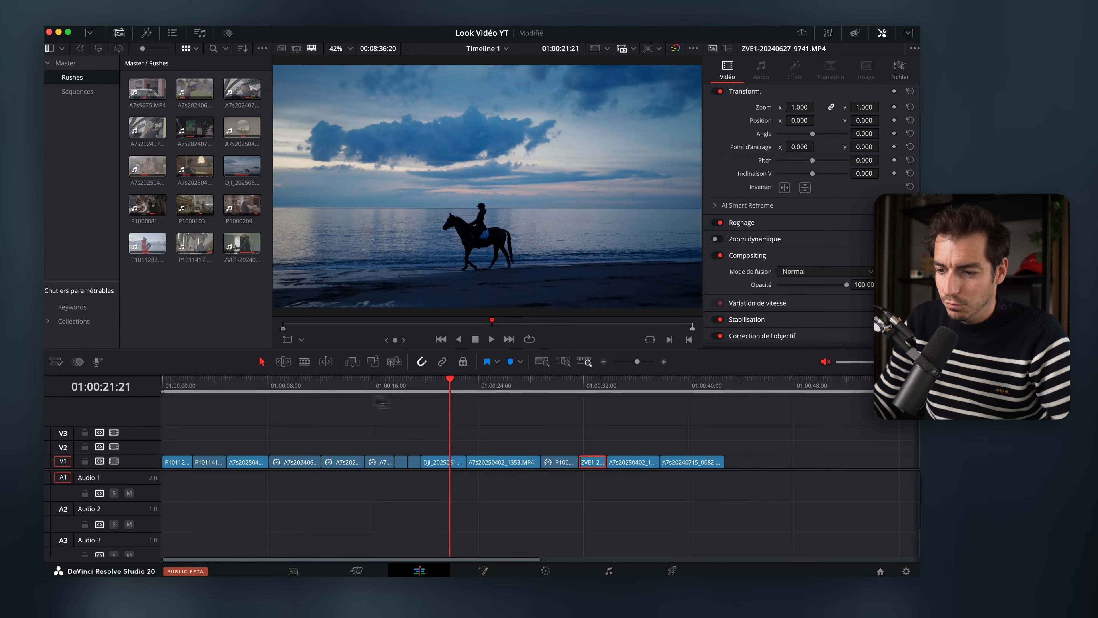
left_click(502, 388)
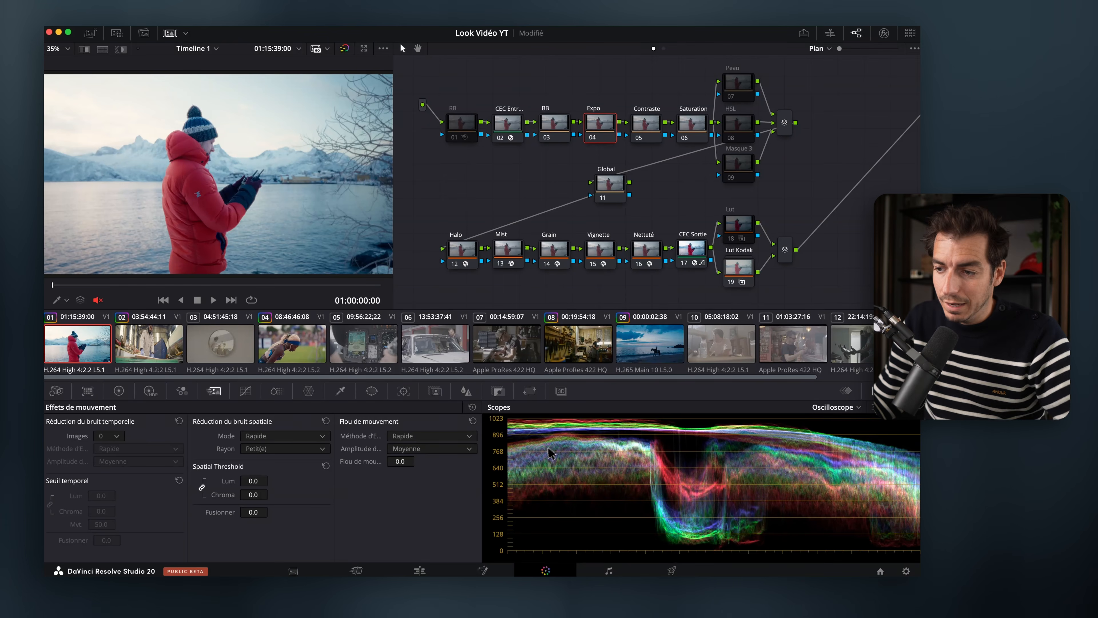
Show the primary colour wheels and compare clip 01 full screen with its correction disabled and enabled.
left_click(119, 390)
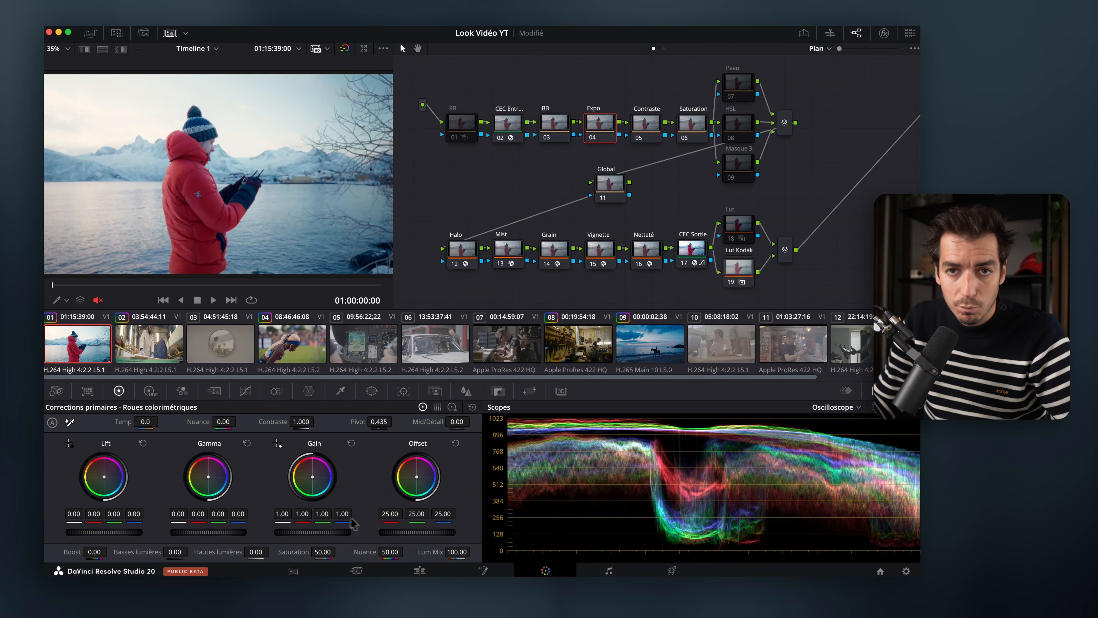
left_click_drag(416, 532, 334, 539)
left_click_drag(260, 551, 205, 553)
key("super+f")
key("super+d")
key("super+d")
key("super+d")
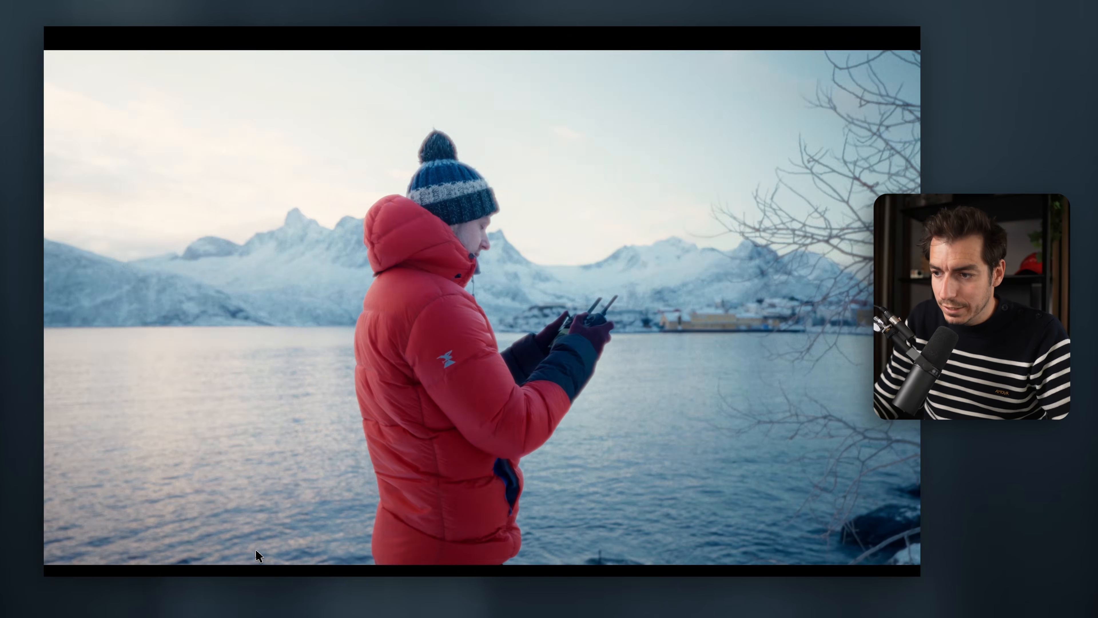
key("super+f")
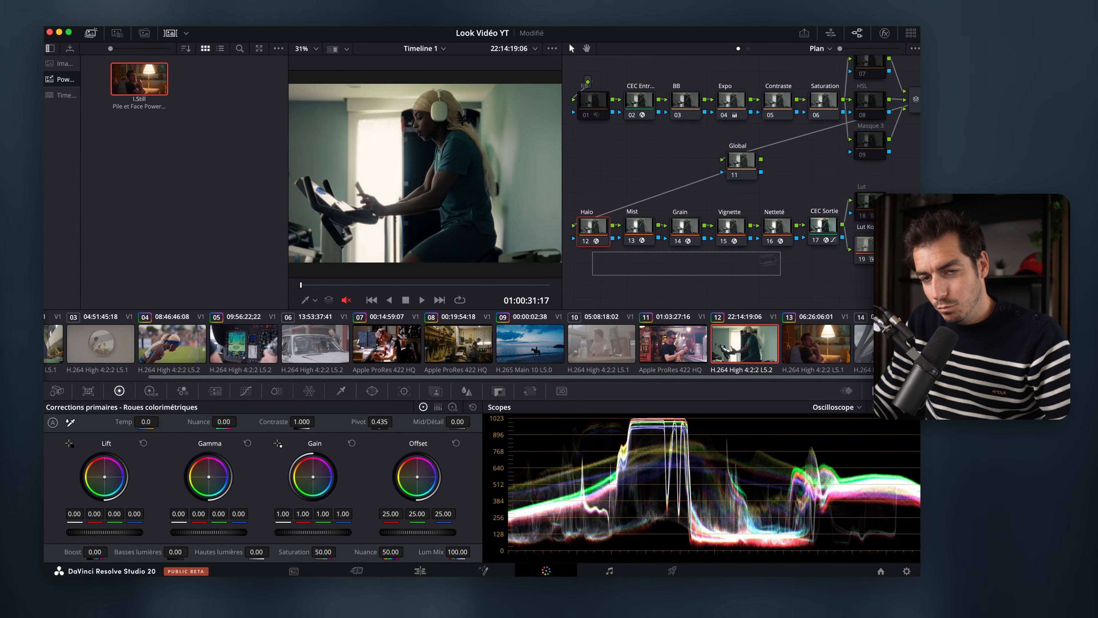
Select clip 12's effect nodes from Halo to Netteté and compare the image full screen with them off and on.
left_click_drag(592, 276, 771, 235)
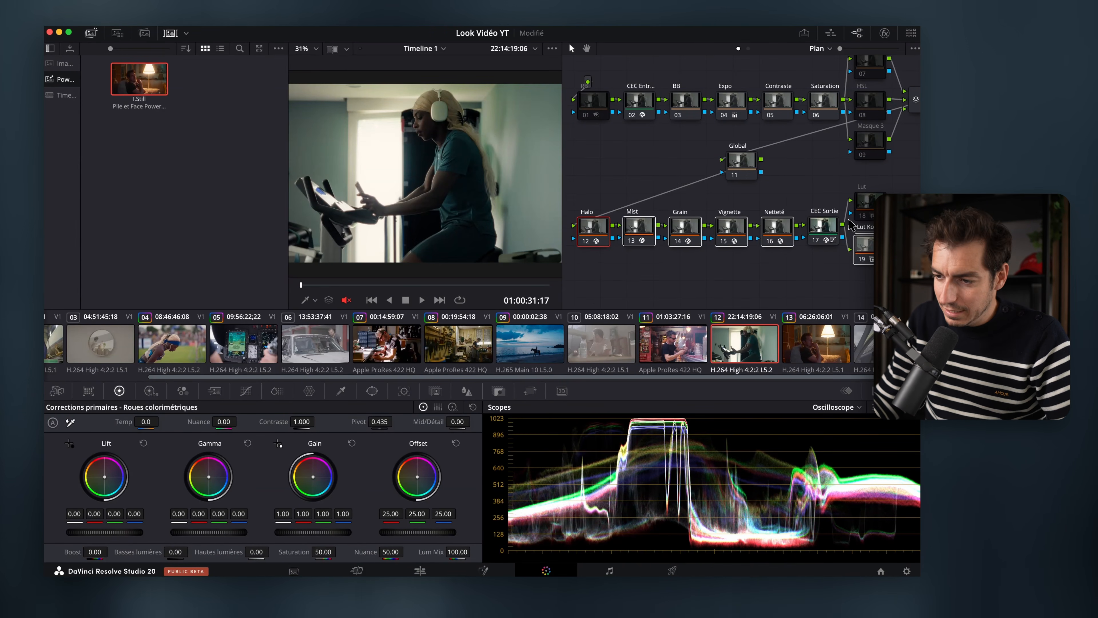
key("super+f")
key("super+d")
key("super+d")
key("super+d")
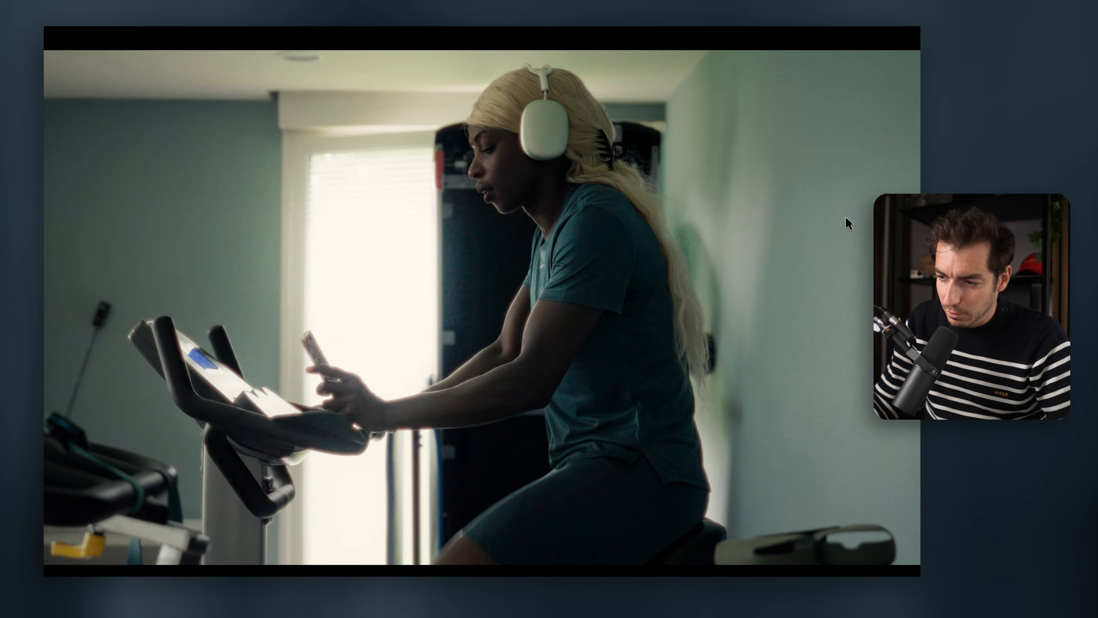
key("super+f")
key("super+d")
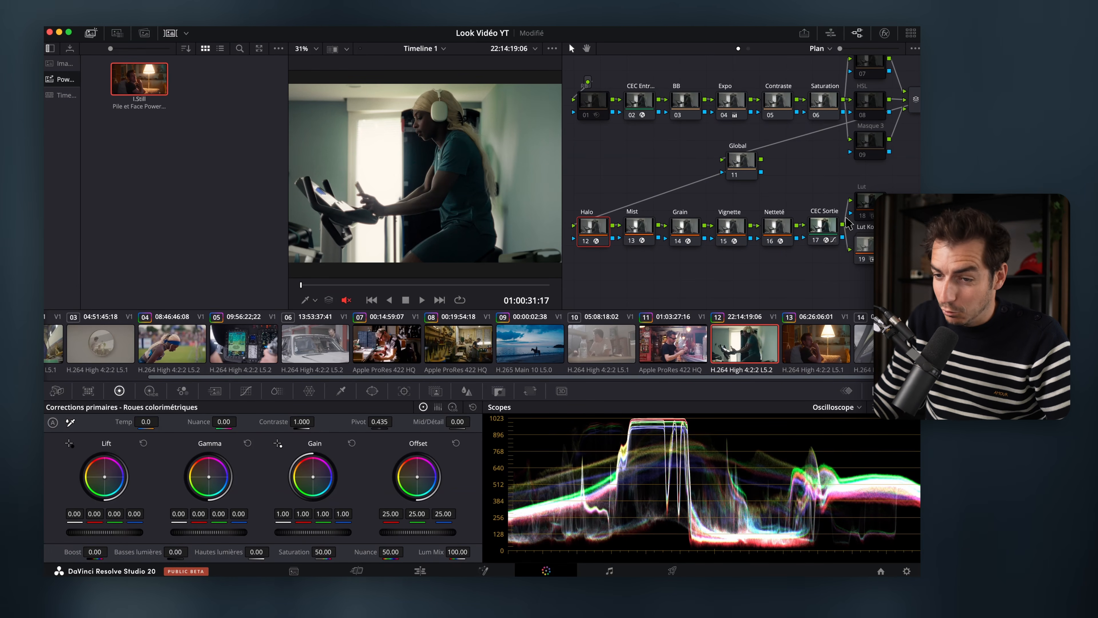
key("Up")
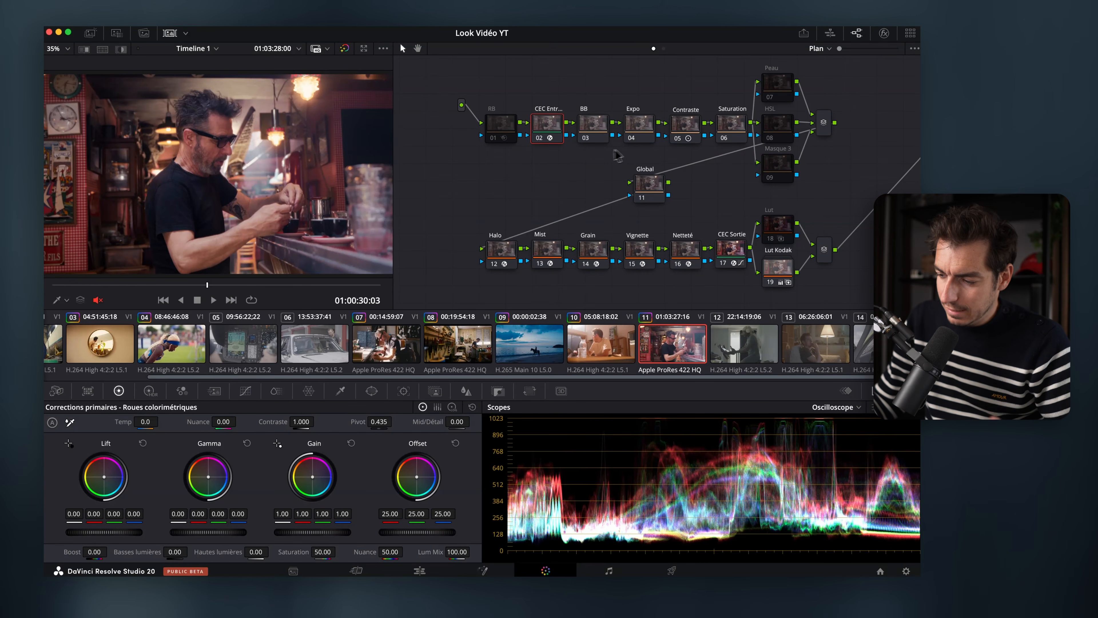
Examine the timeline and output colour space options in the project's colour management settings without saving anything.
left_click(906, 571)
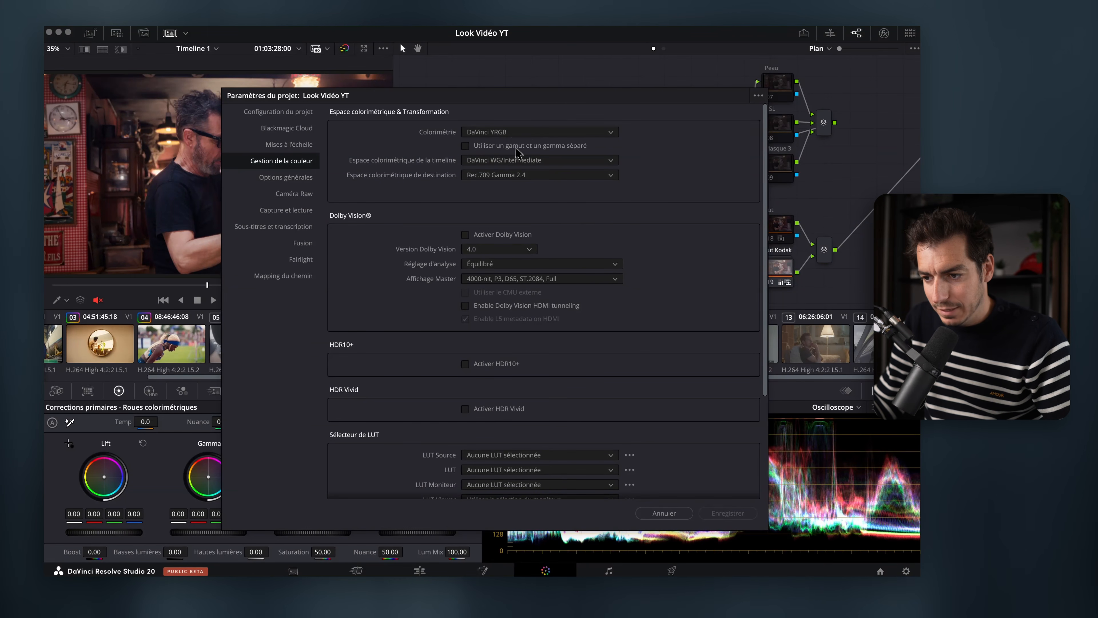
left_click(495, 162)
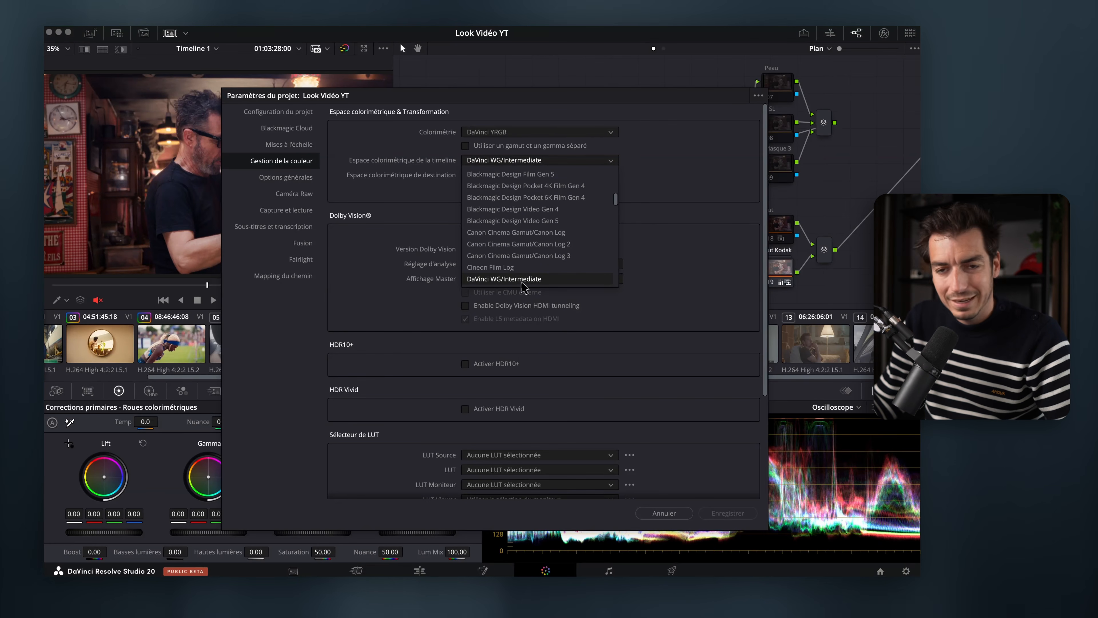
left_click(521, 280)
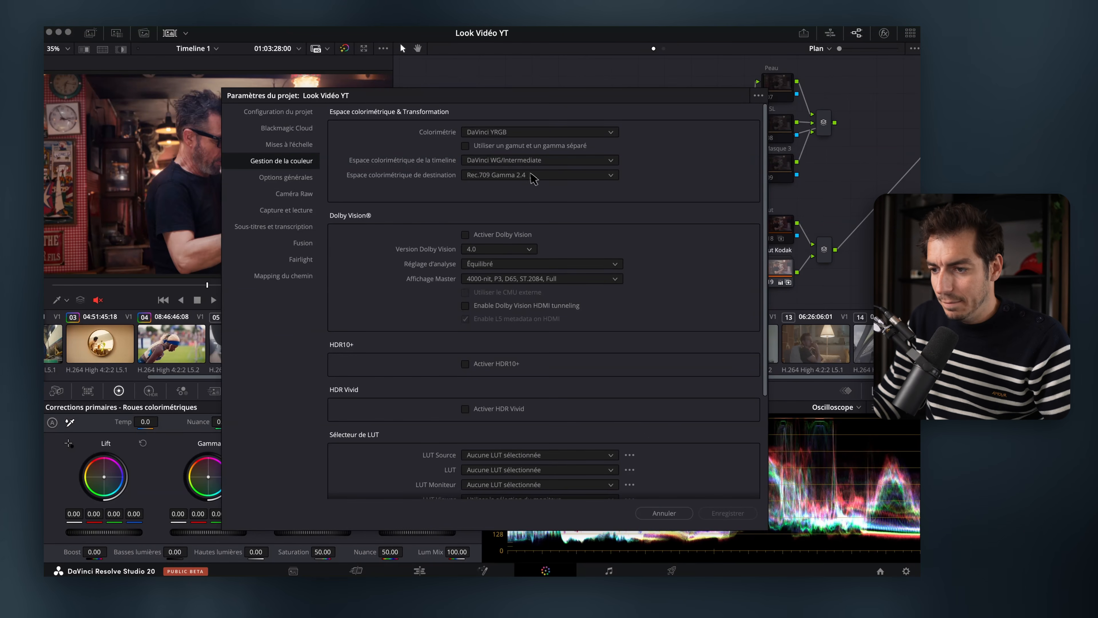
left_click(664, 513)
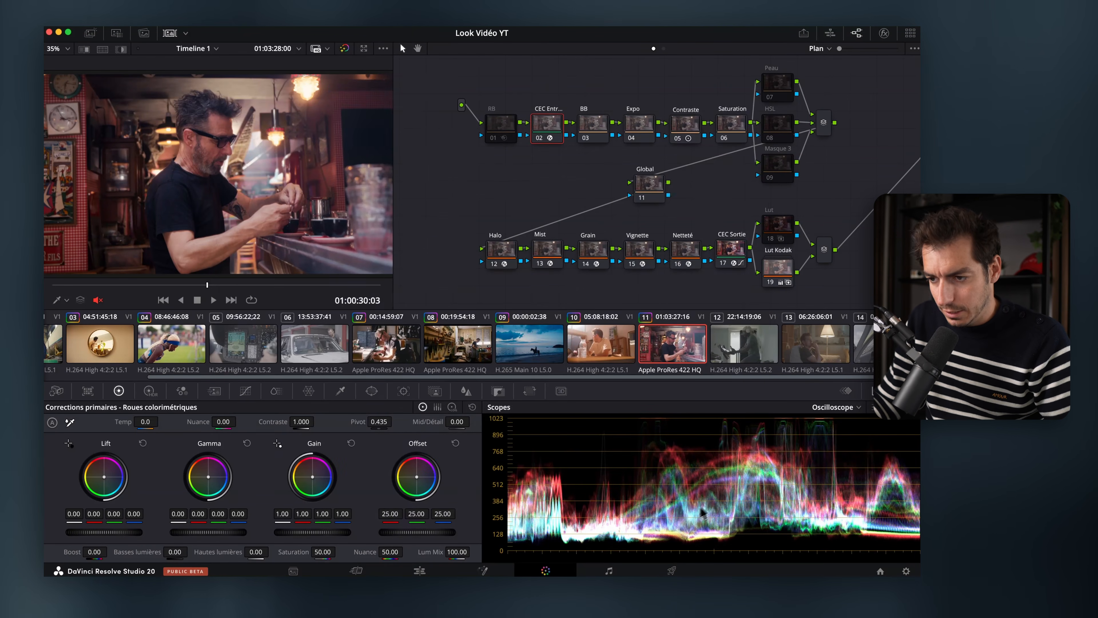
Go to the first clip and show the PowerGrade album in the gallery.
key("Home")
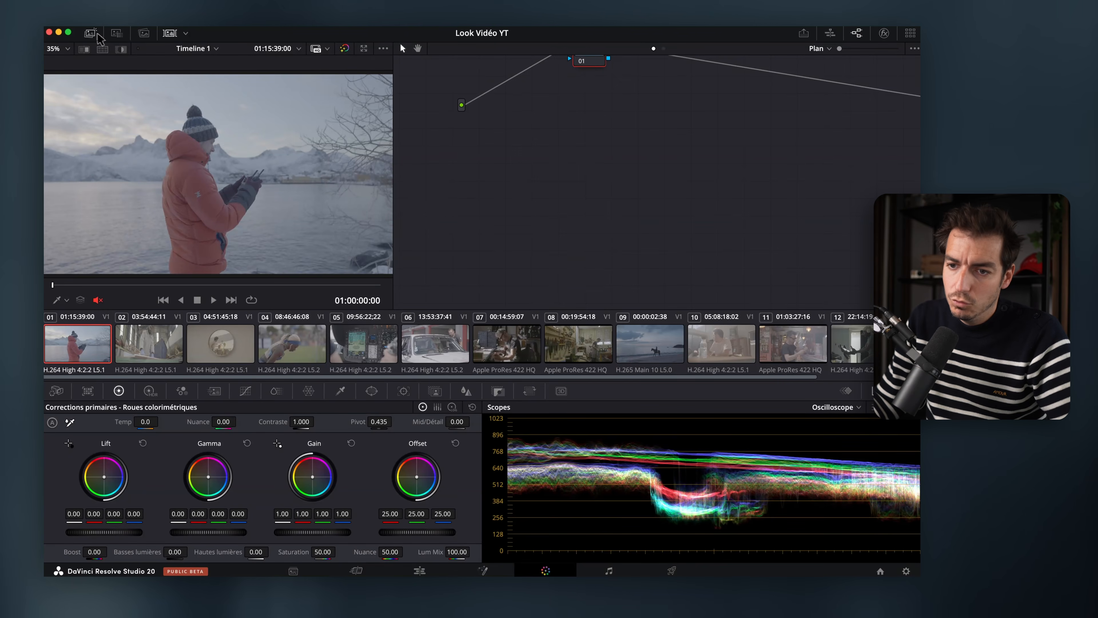
left_click(89, 34)
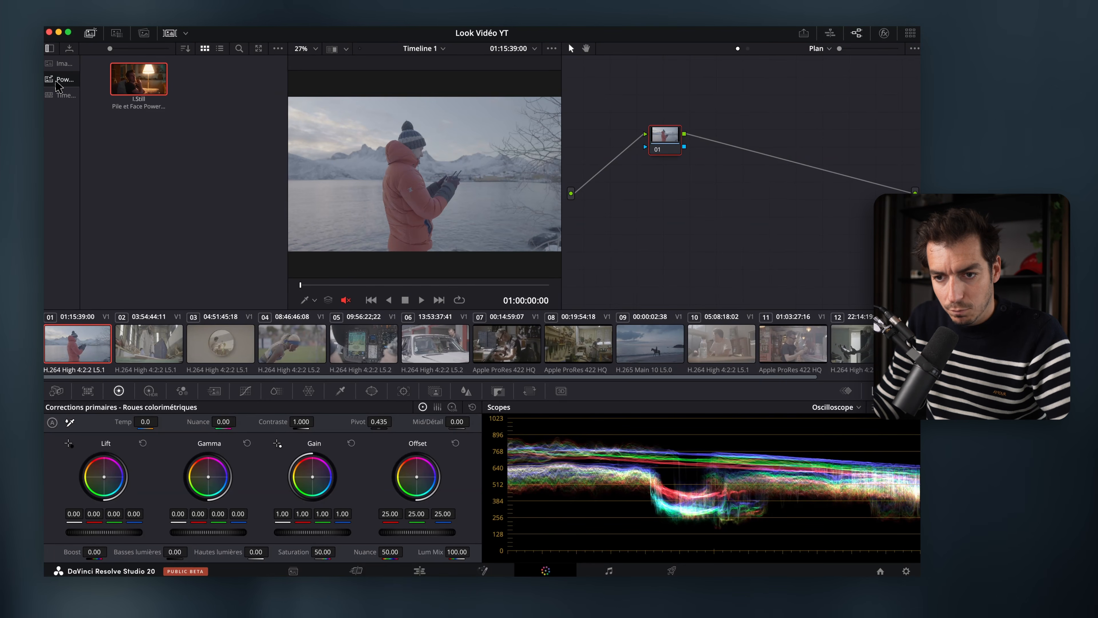
right_click(119, 129)
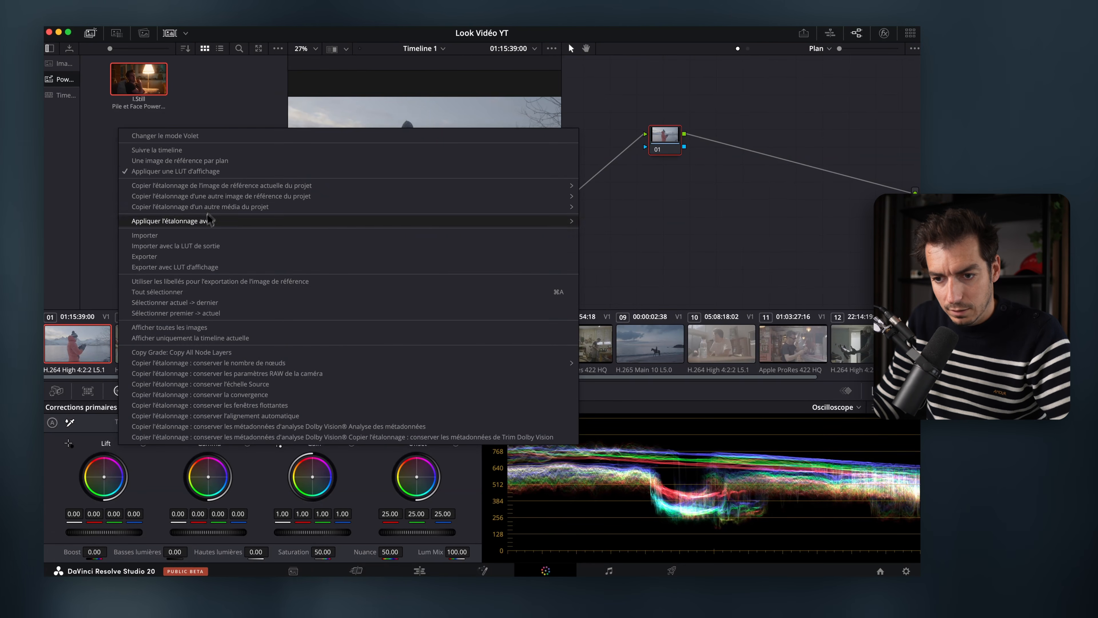
left_click(199, 237)
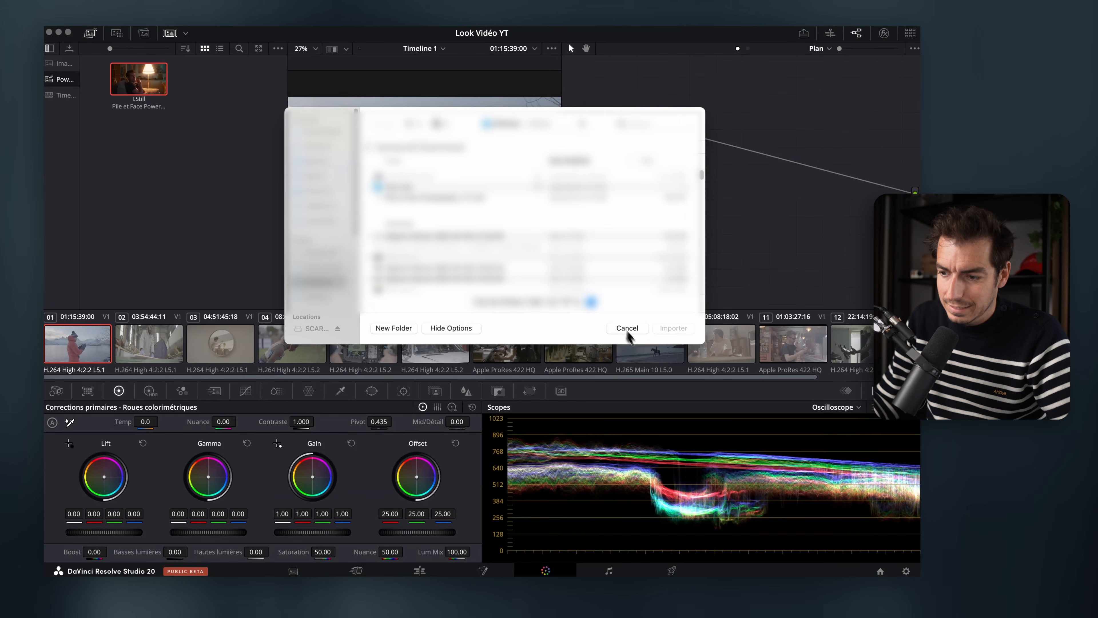
left_click(621, 336)
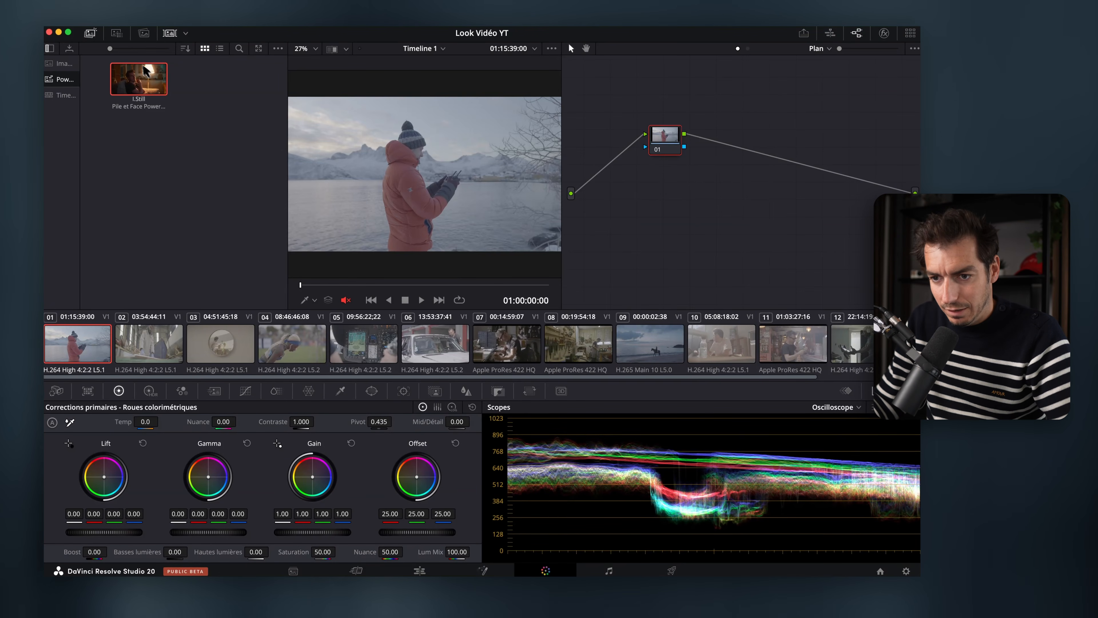
Apply the Pile et Face PowerGrade to clips 01, 02 and 04, previewing clip 02 full screen.
left_click_drag(140, 80, 376, 158)
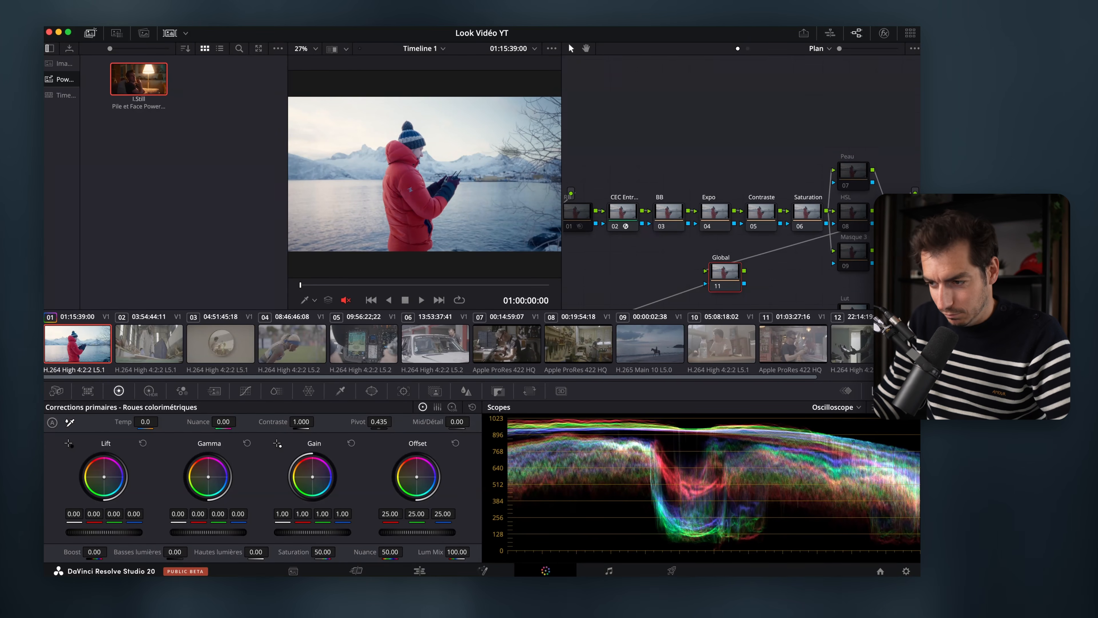
scroll(681, 209, "down", 3)
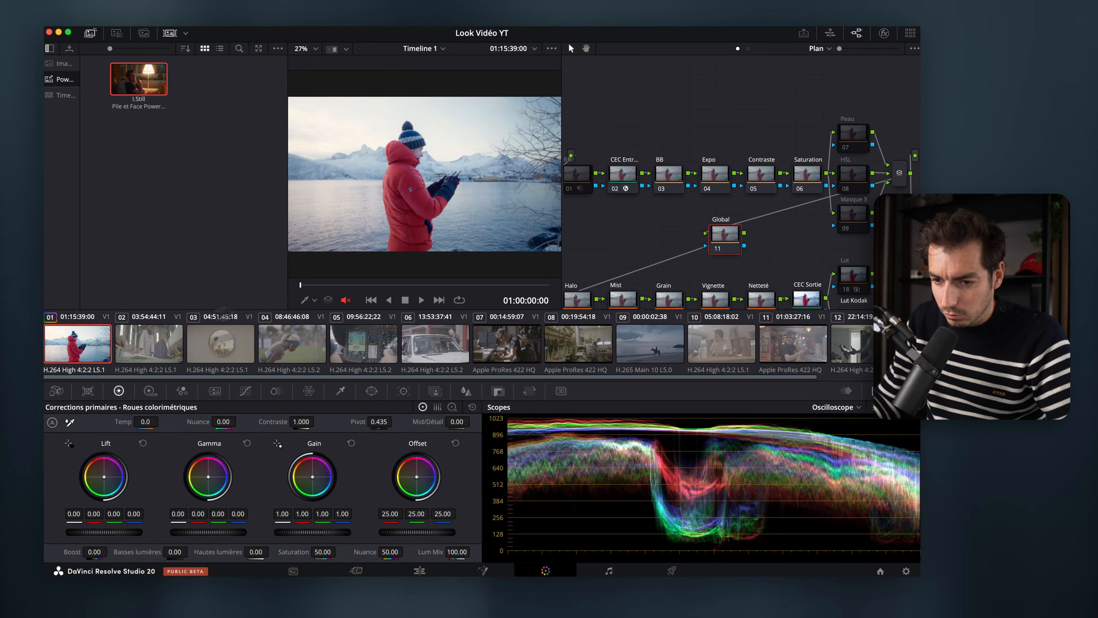
left_click(152, 349)
left_click_drag(125, 79, 365, 160)
key("super+f")
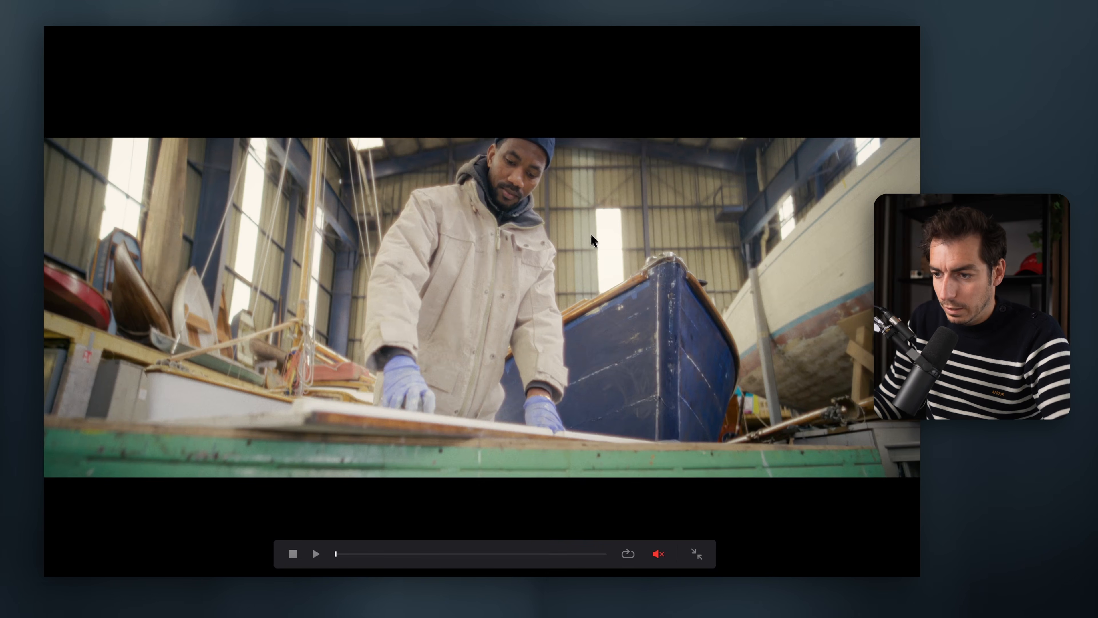
key("super+f")
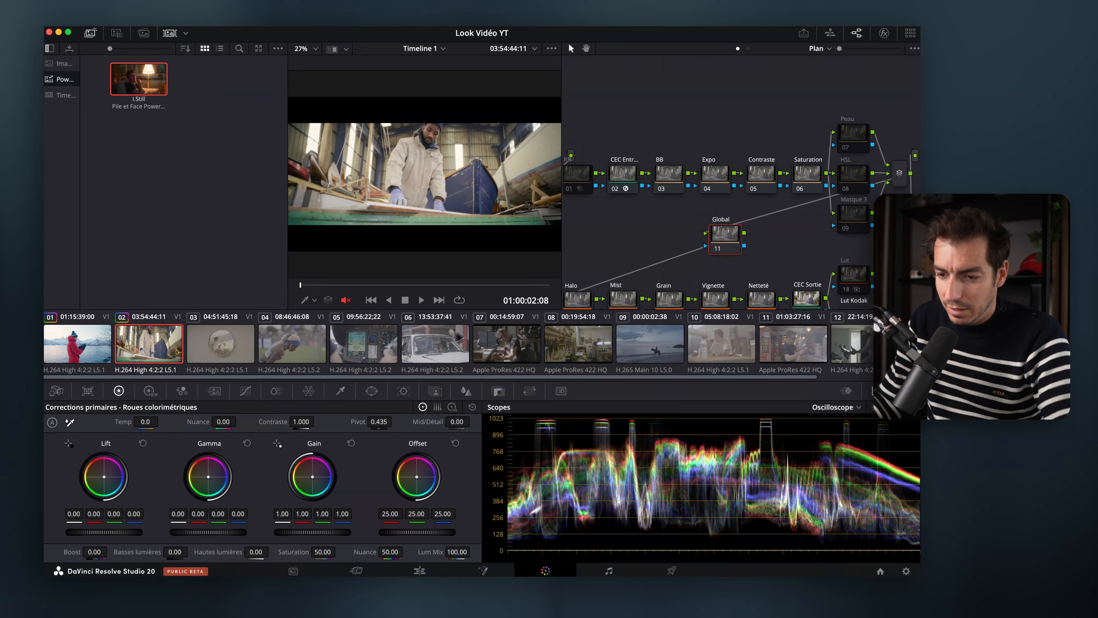
left_click(293, 346)
left_click_drag(143, 82, 468, 166)
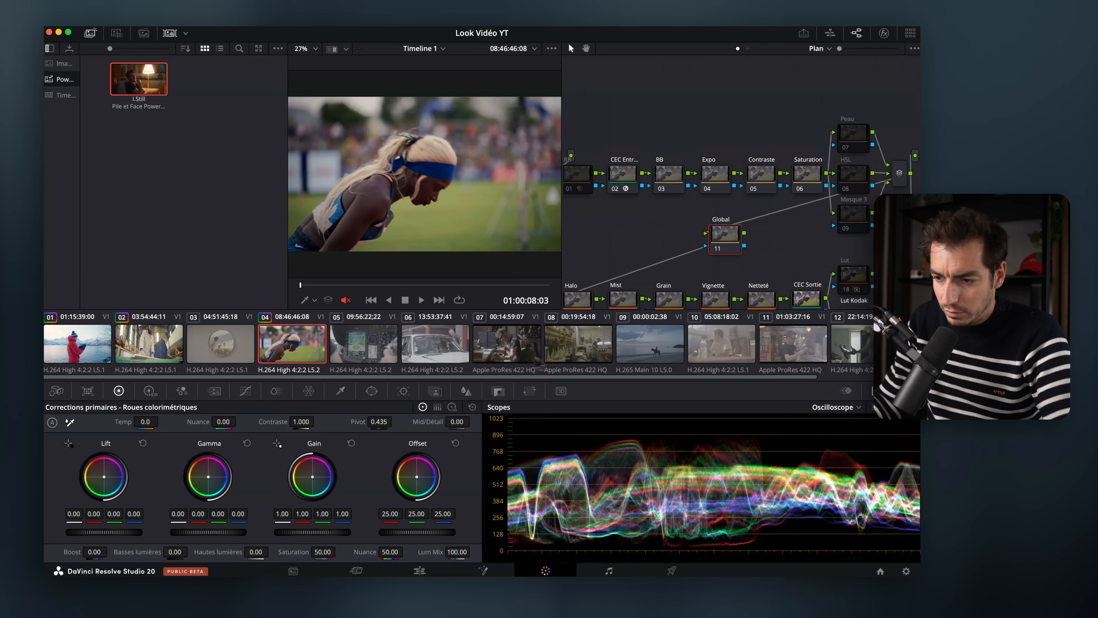
Apply the Pile et Face PowerGrade to workshop clip 08 and preview it full screen.
left_click(551, 355)
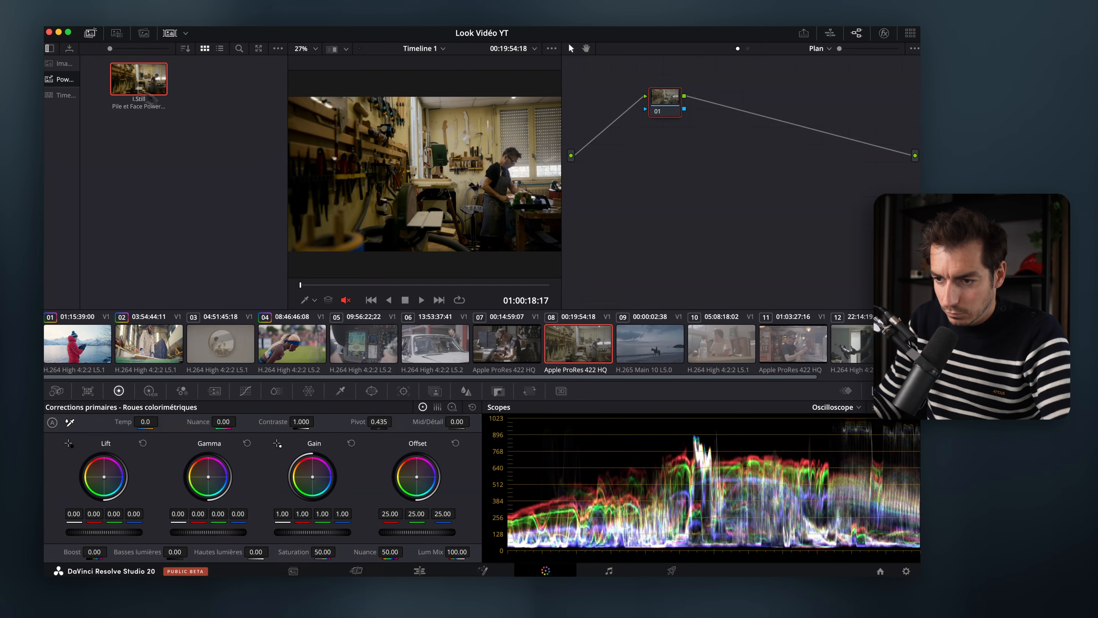
key("super+f")
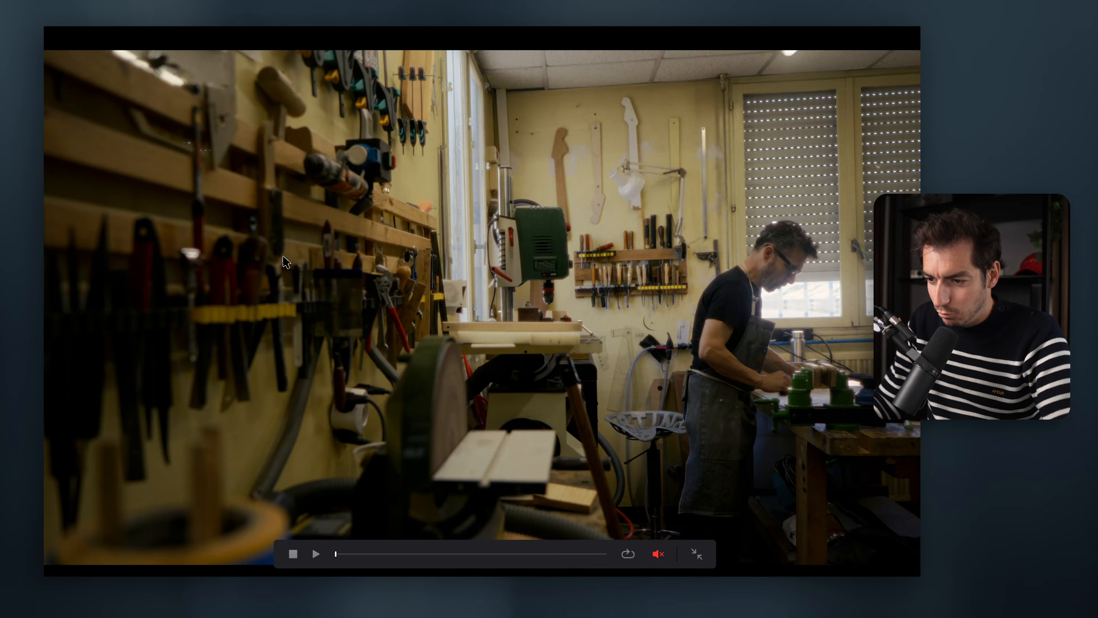
key("super+f")
Compare clip 08 full screen with its grade bypassed and active.
key("super+f")
key("shift+d")
key("shift+d")
key("shift+d")
key("shift+d")
key("shift+d")
key("shift+d")
key("shift+d")
key("shift+d")
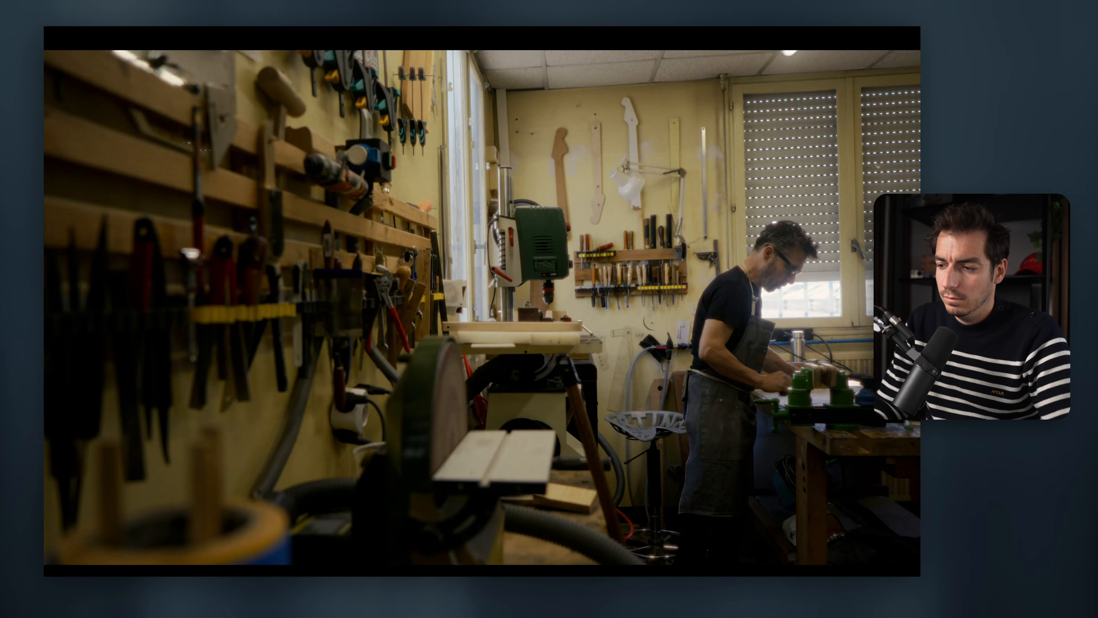
key("shift+d")
key("shift+d")
key("super+f")
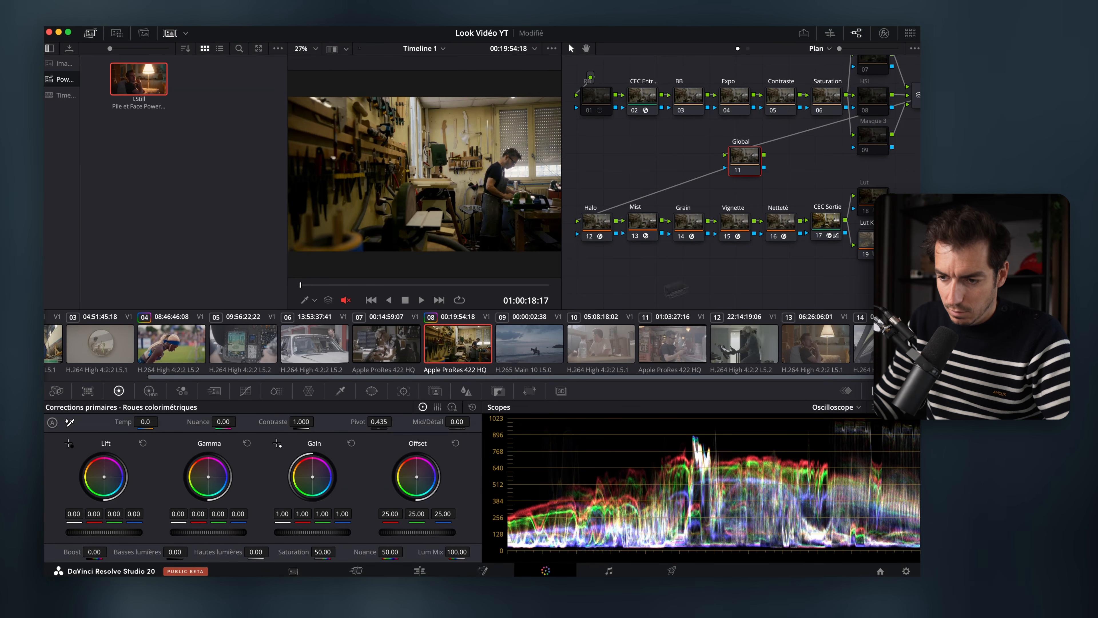
Apply the Pile et Face PowerGrade to clip 09, the horse rider on the beach.
left_click(513, 348)
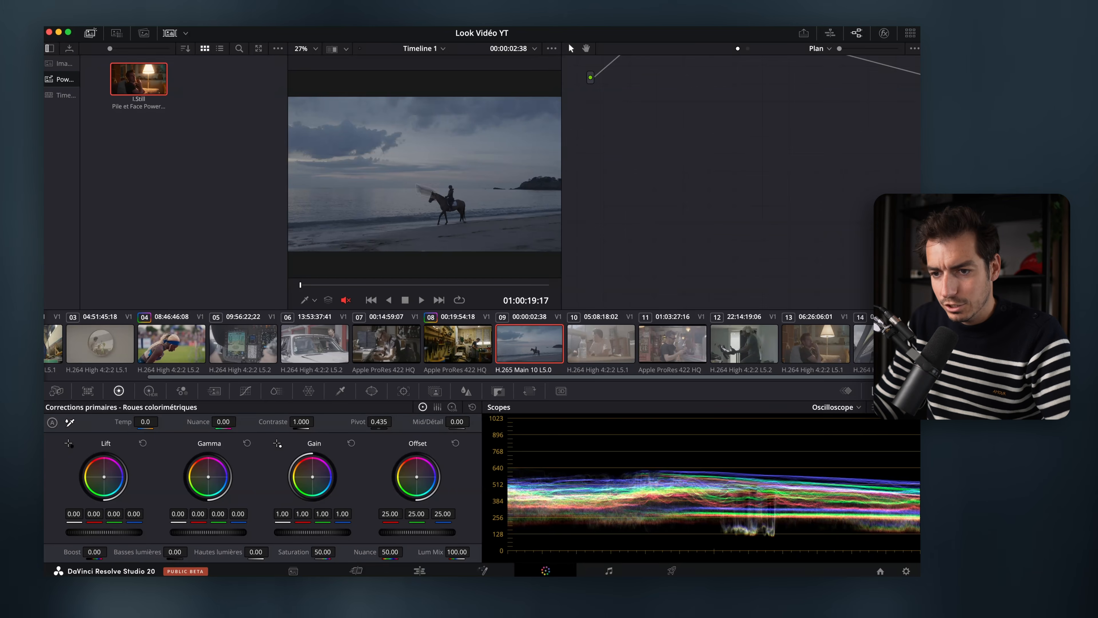
middle_click(152, 86)
Select clip 09's nodes from Halo to Netteté and compare the image full screen with them off and on.
left_click_drag(603, 275, 815, 213)
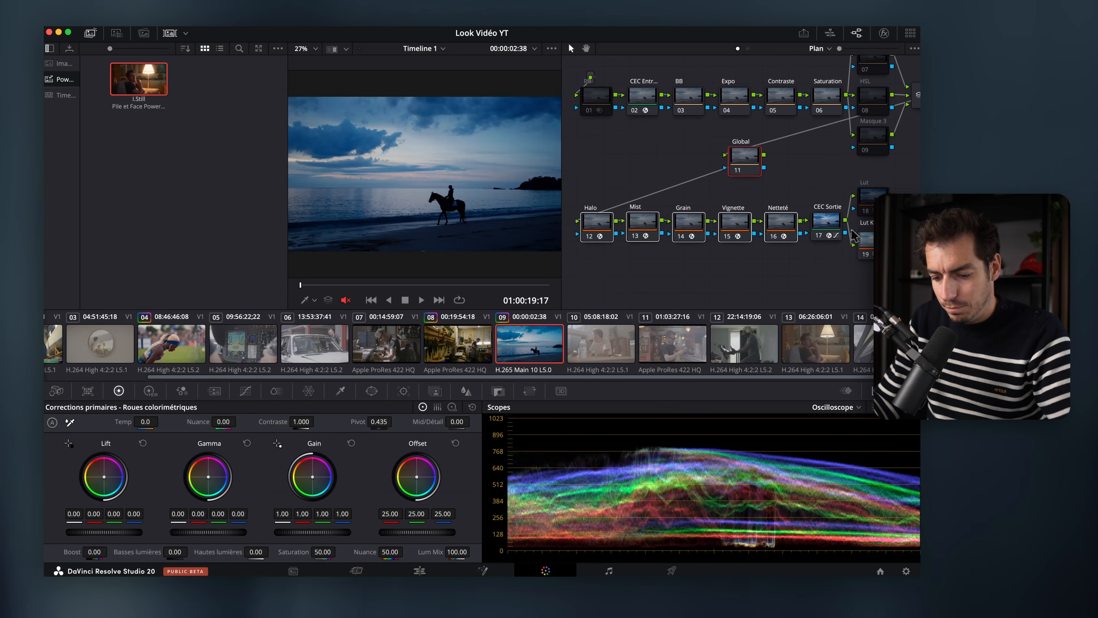
key("super+f")
key("super+d")
key("super+d")
key("super+d")
key("super+d")
key("super+d")
key("super+d")
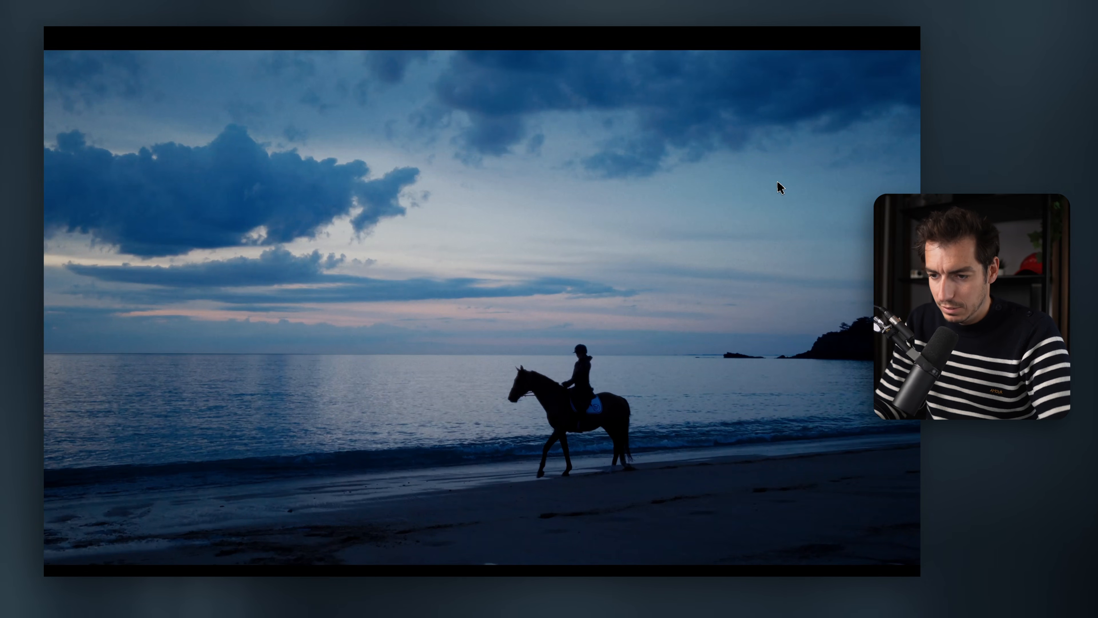
key("super+f")
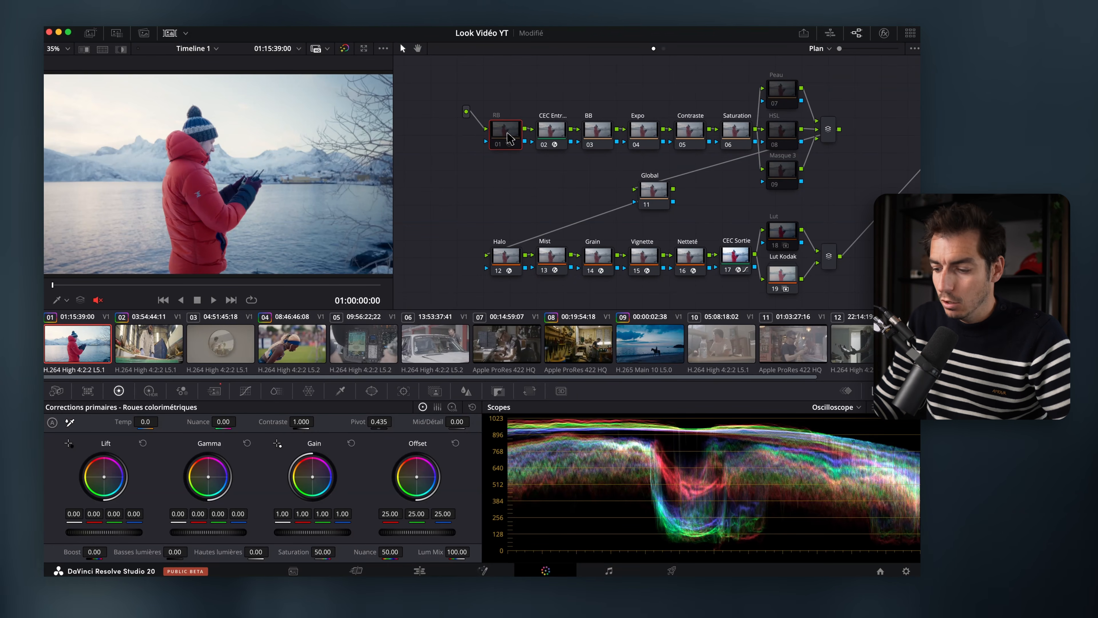
Toggle clip 01's RB node on and off, and examine its noise reduction settings.
key("super+d")
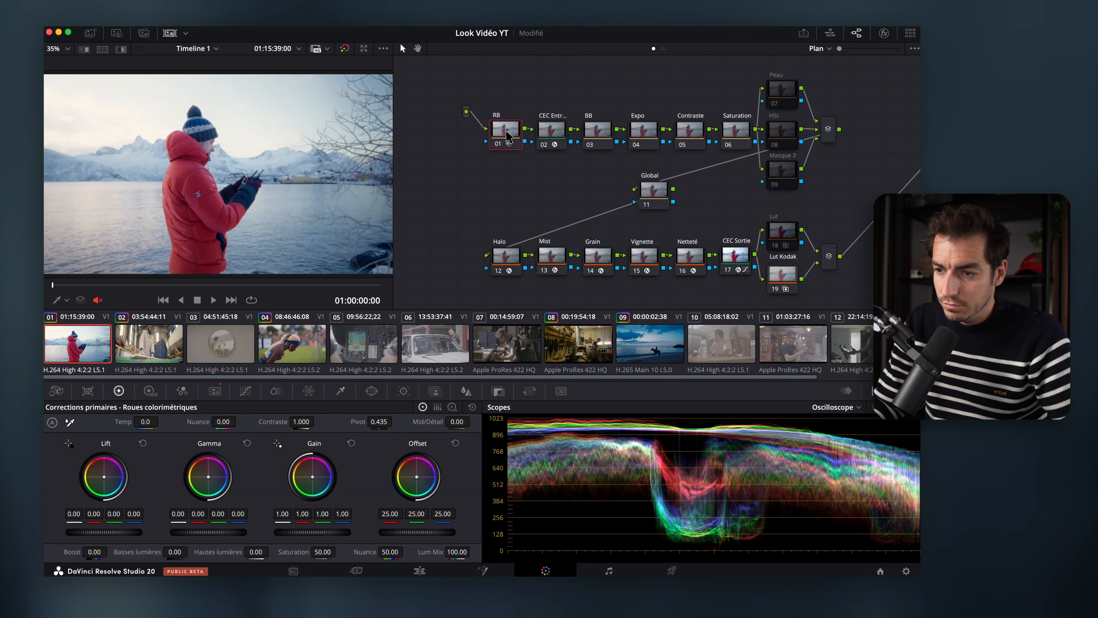
key("super+d")
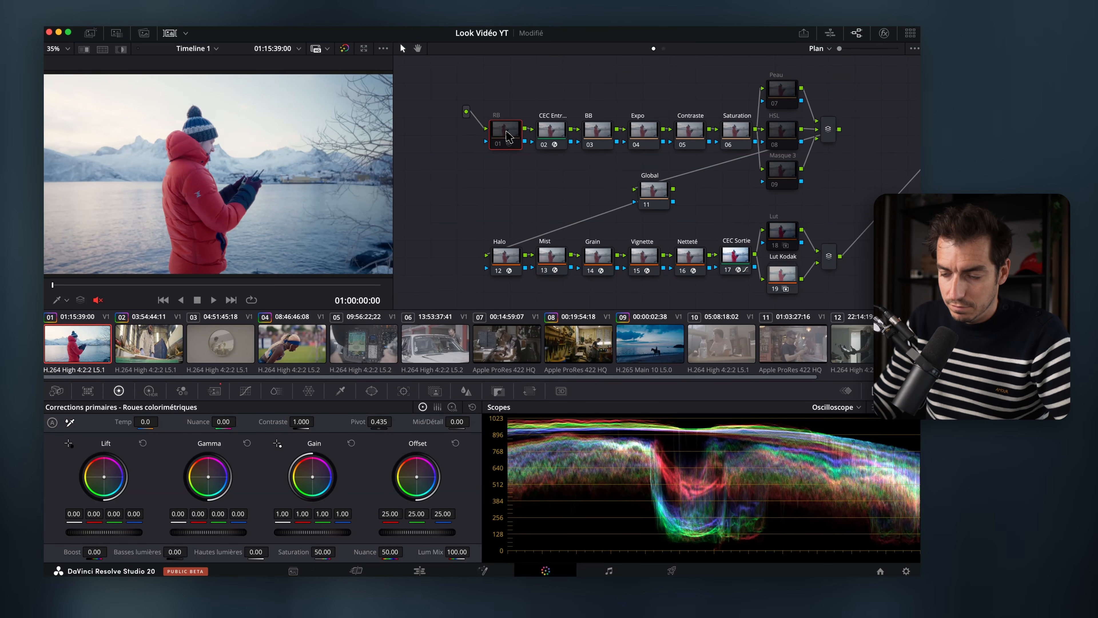
left_click(218, 391)
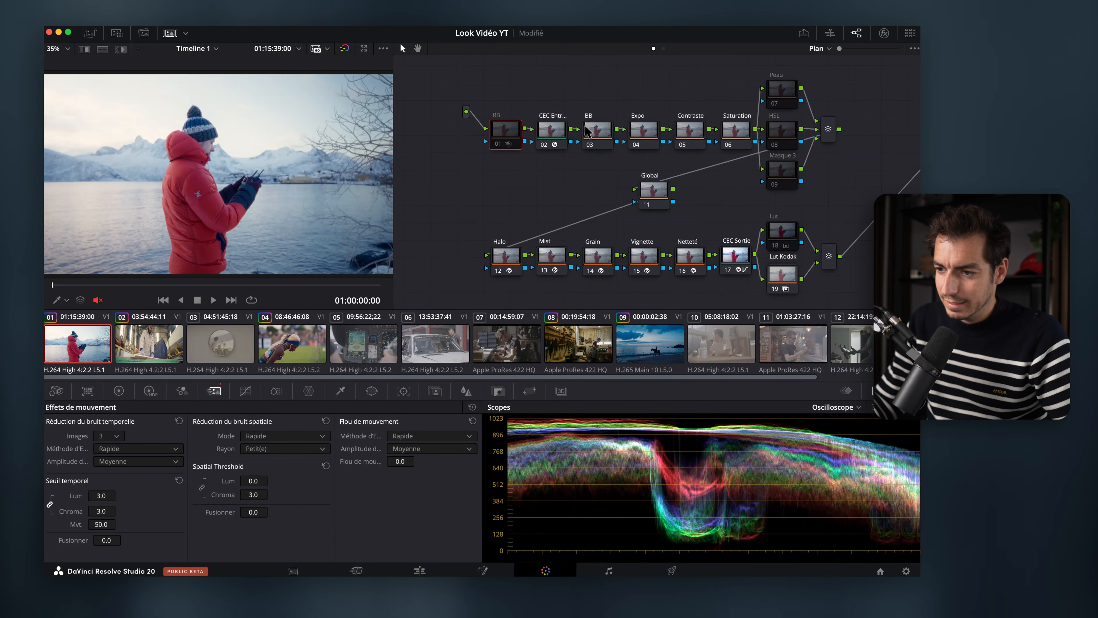
Set the source of clip 01's CEC Entrée conversion to Panasonic V-Gamut colour space and Panasonic V-Log gamma.
left_click(557, 130)
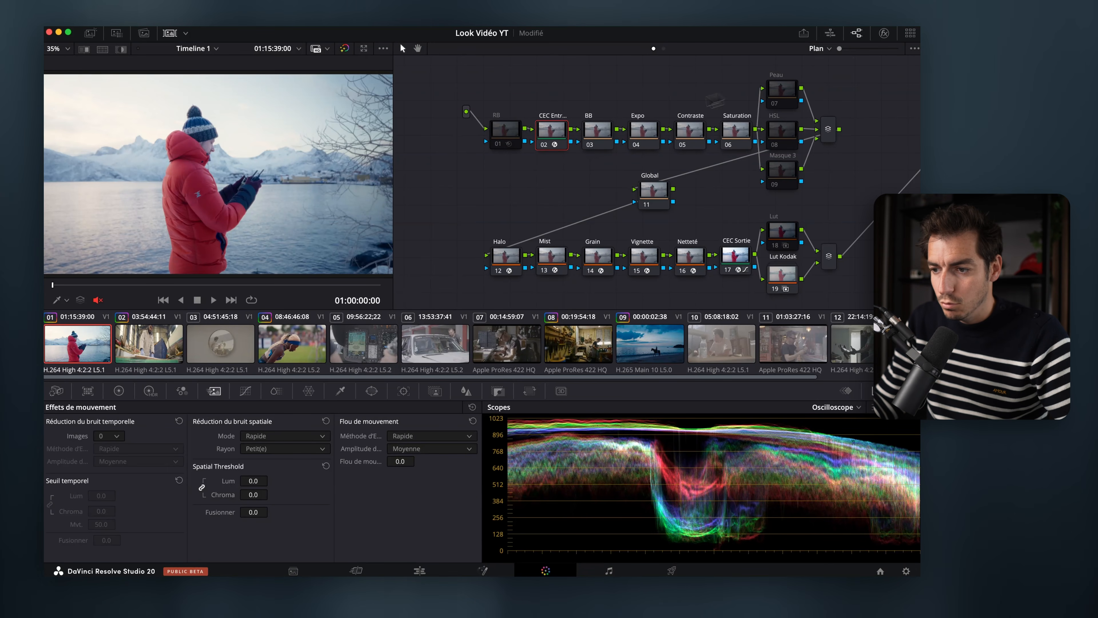
left_click(884, 35)
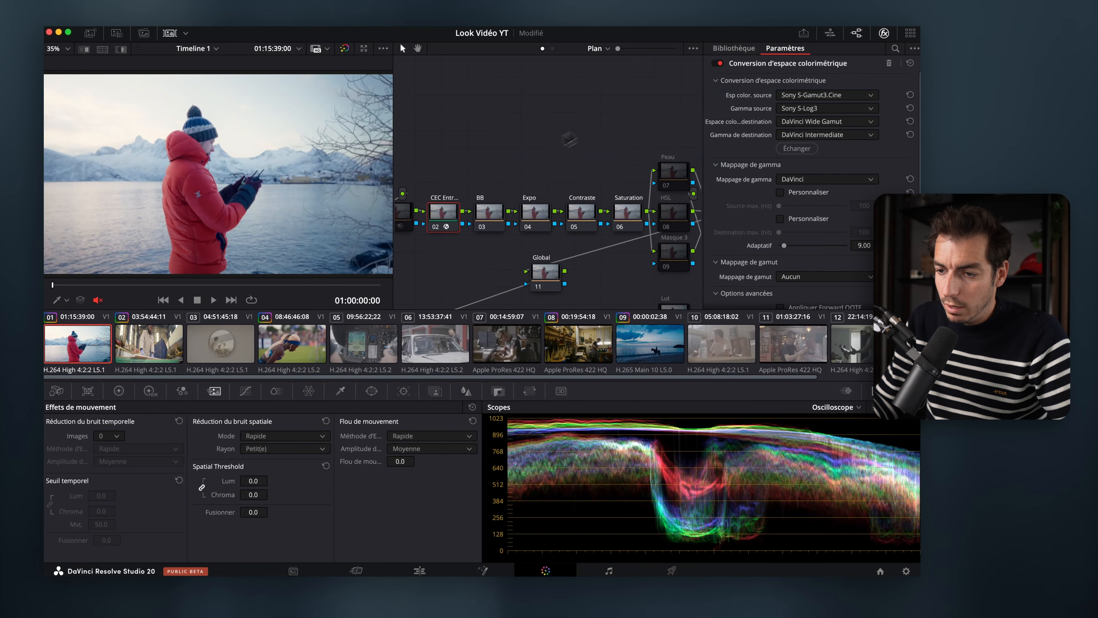
scroll(540, 113, "down", 3)
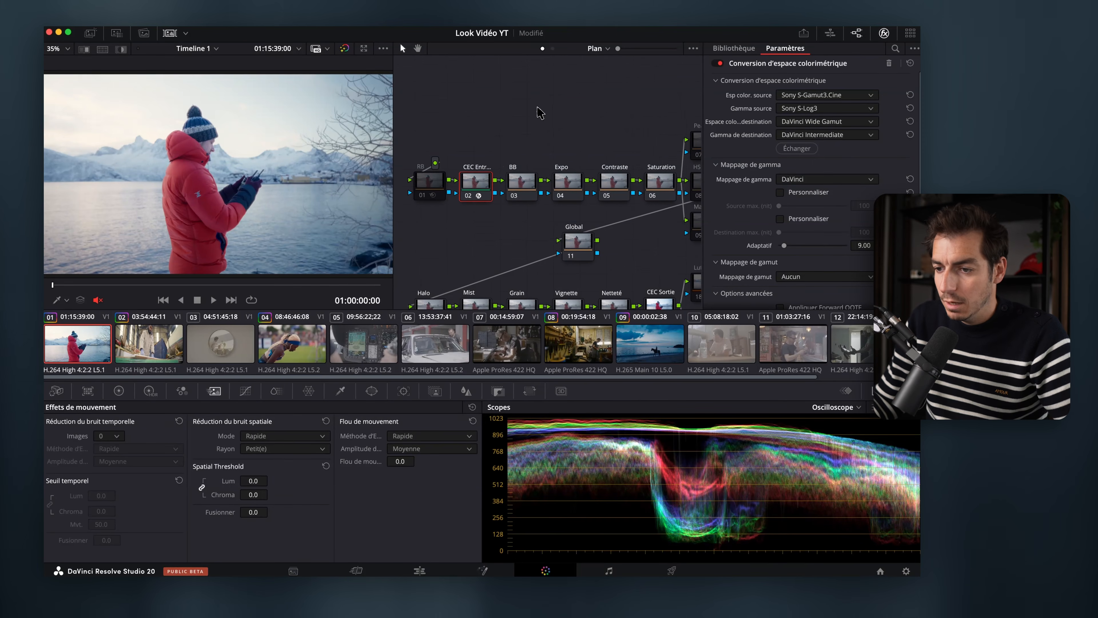
left_click(821, 95)
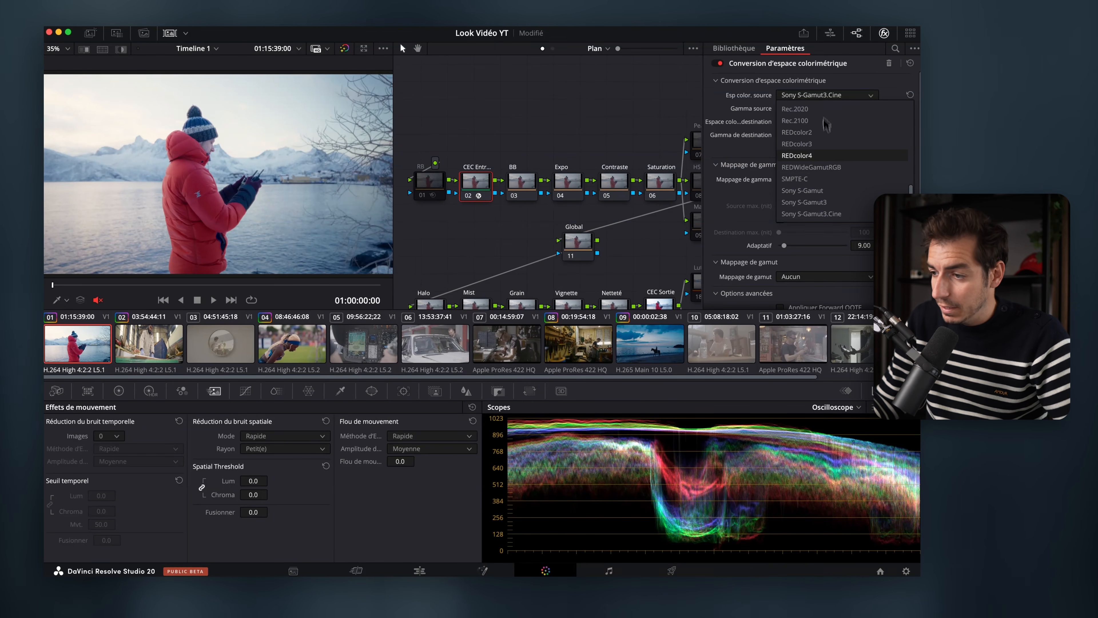
scroll(826, 168, "up", 5)
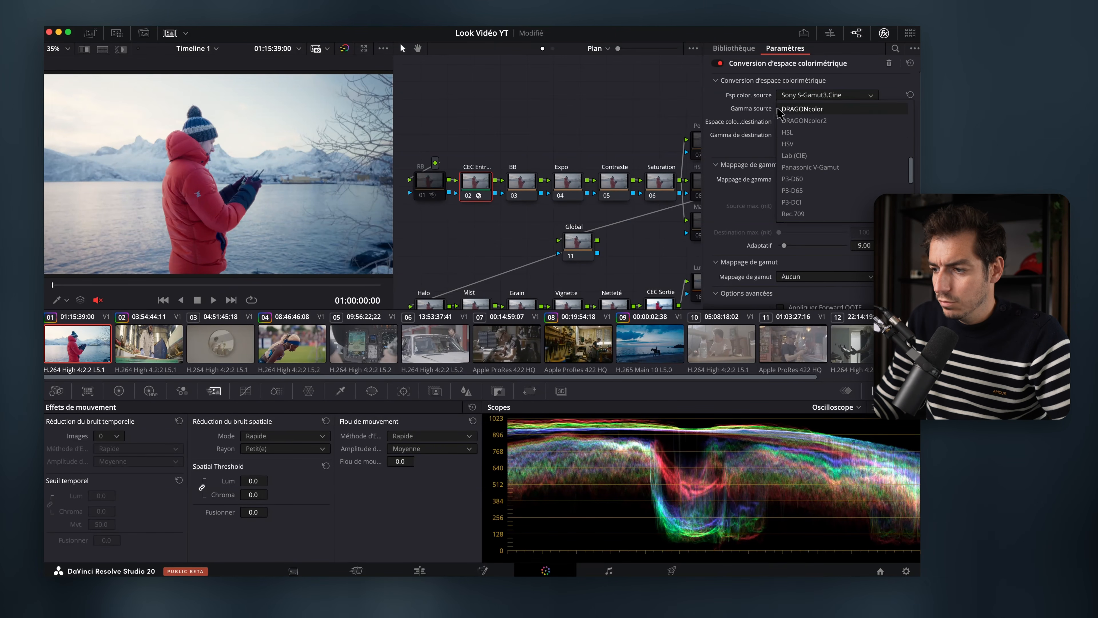
left_click(826, 169)
left_click(821, 108)
scroll(816, 177, "down", 3)
scroll(816, 177, "up", 5)
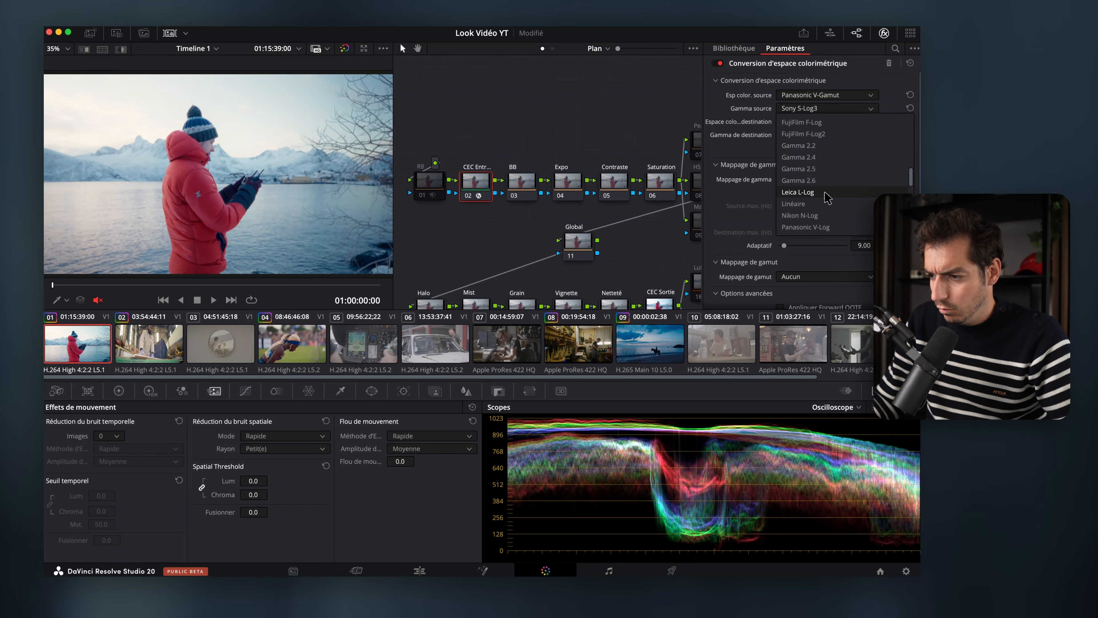
left_click(828, 227)
On clip 09's CEC Entrée node, set the source colour space to DJI D-Gamut and choose the source gamma.
left_click(647, 351)
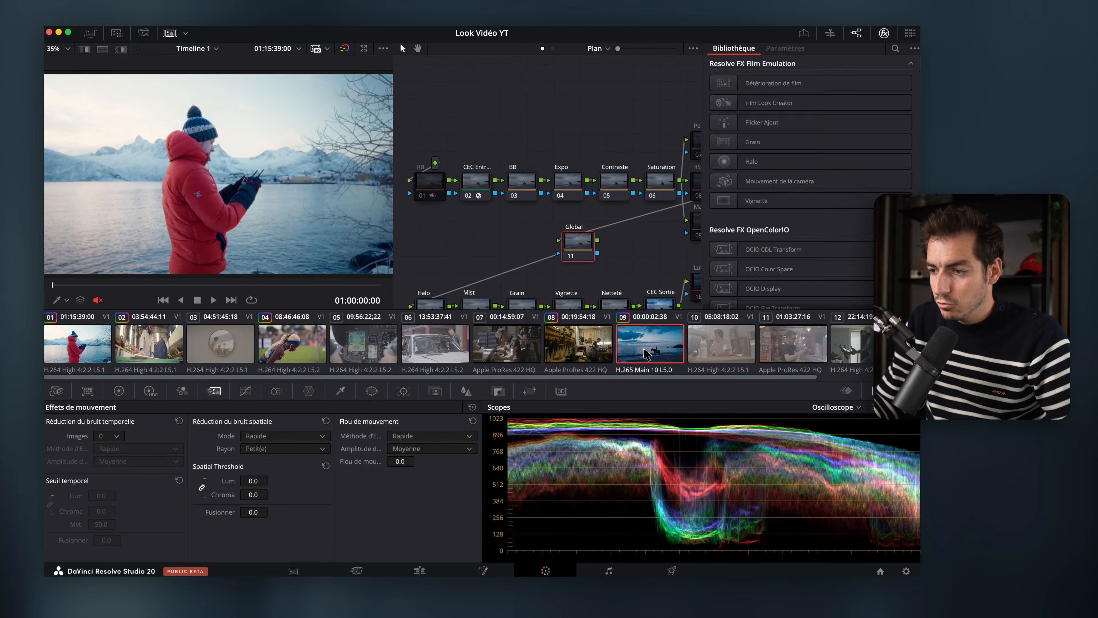
left_click(476, 186)
left_click(826, 94)
scroll(808, 154, "down", 2)
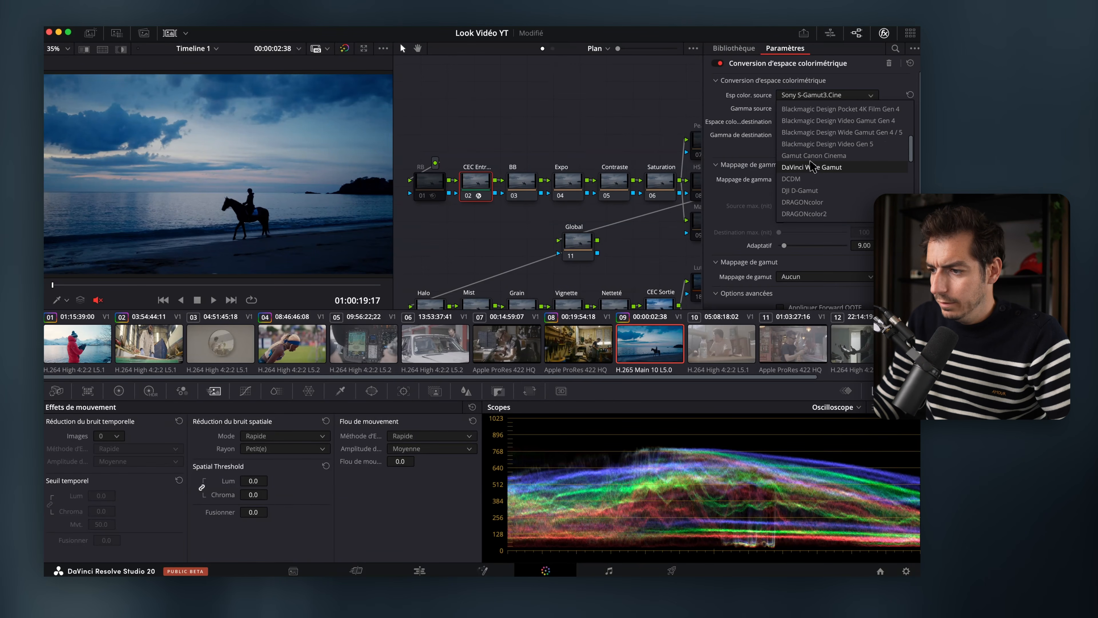
left_click(827, 191)
left_click(813, 109)
scroll(817, 165, "up", 5)
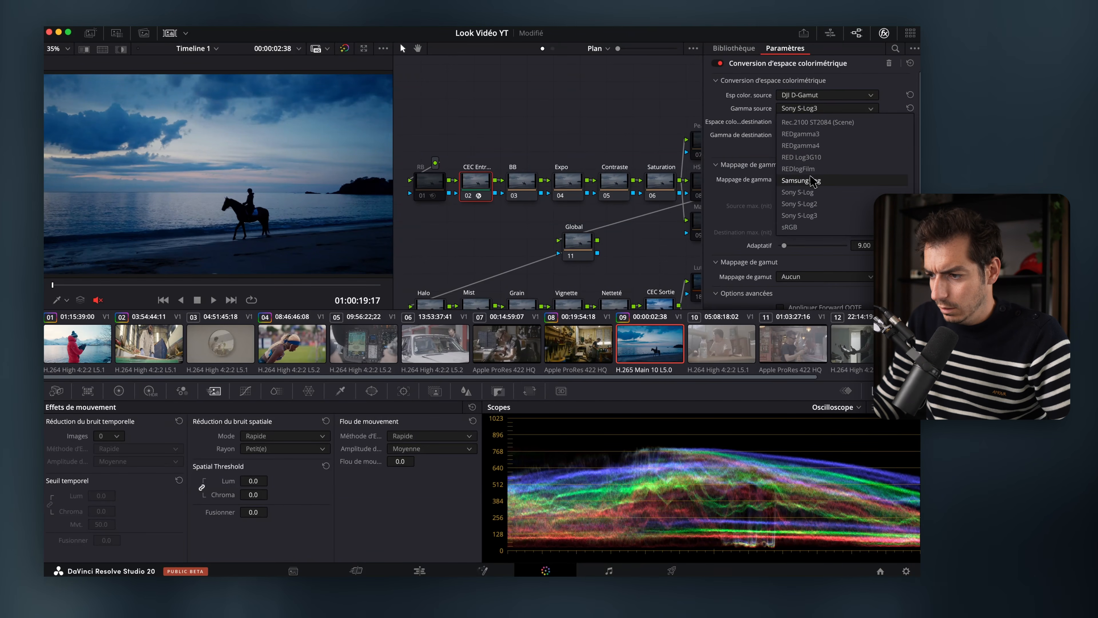
left_click(821, 136)
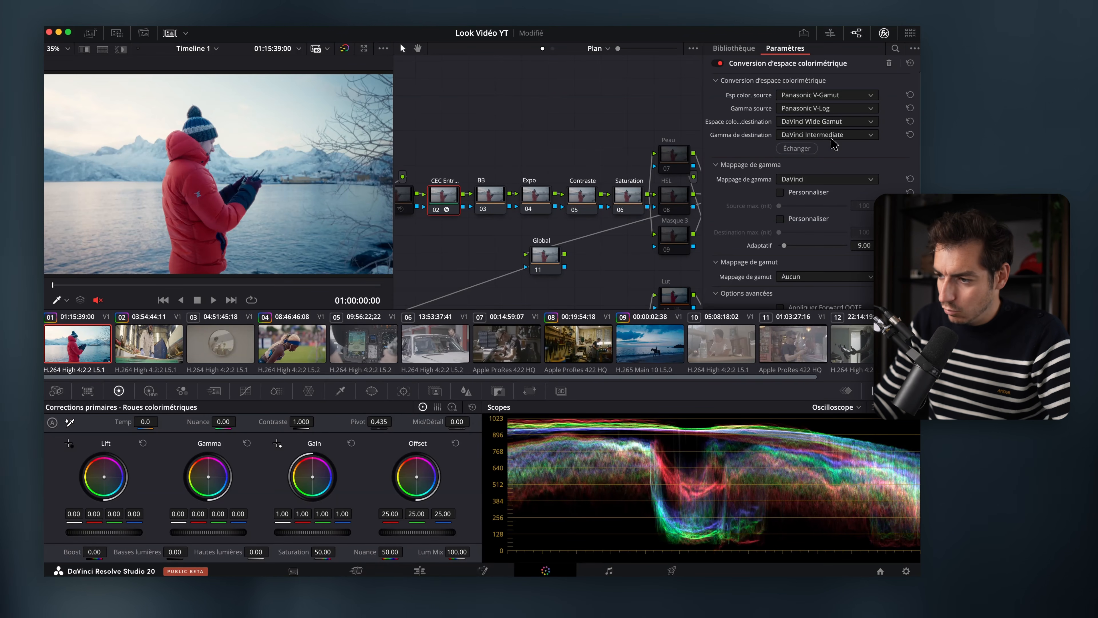
Compare the colour space conversion settings of clip 01's CEC Entrée and CEC Sortie nodes.
scroll(462, 194, "down", 5)
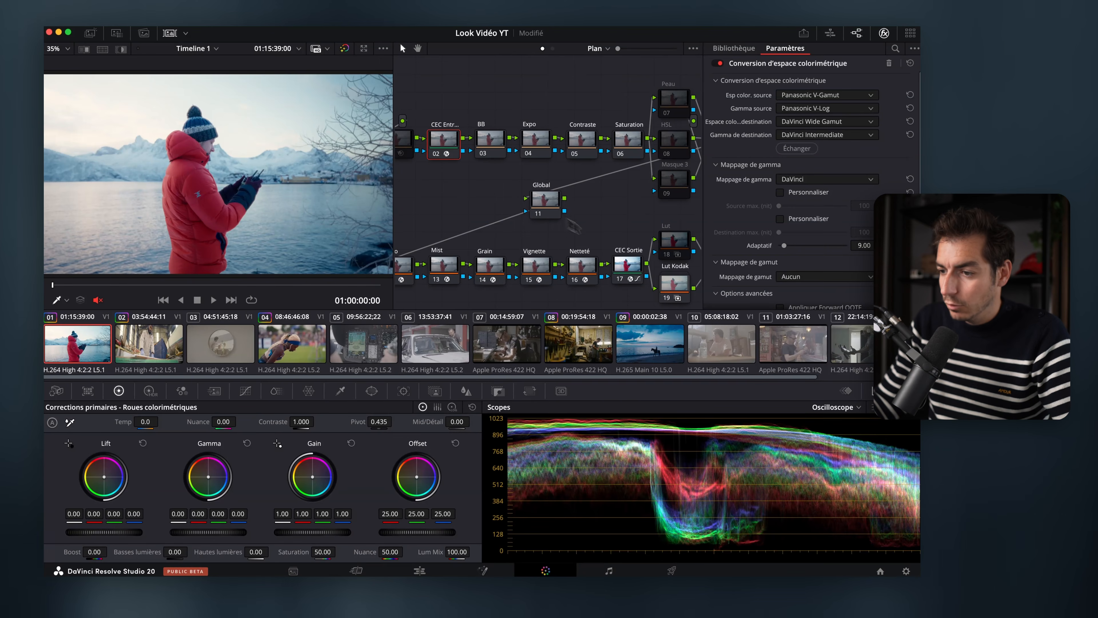
left_click(631, 271)
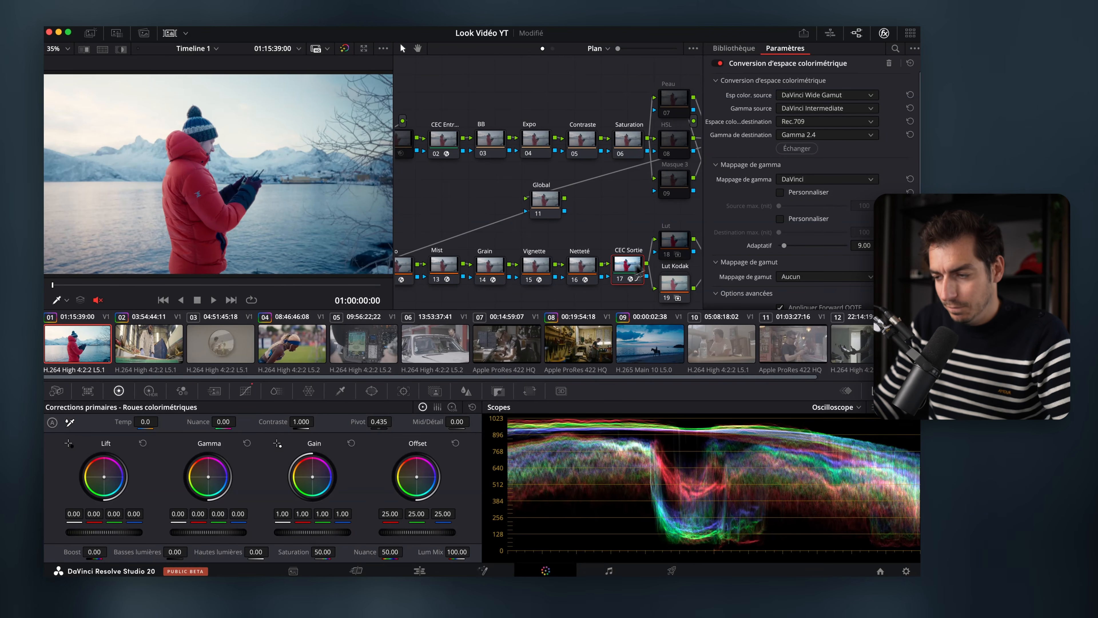
left_click(459, 147)
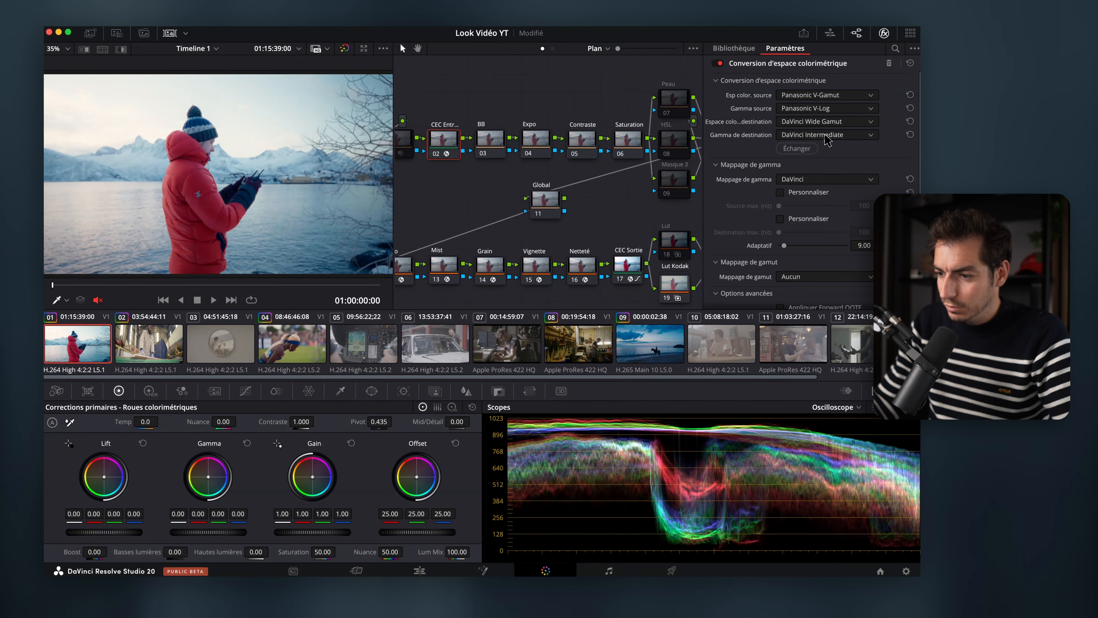
left_click(644, 262)
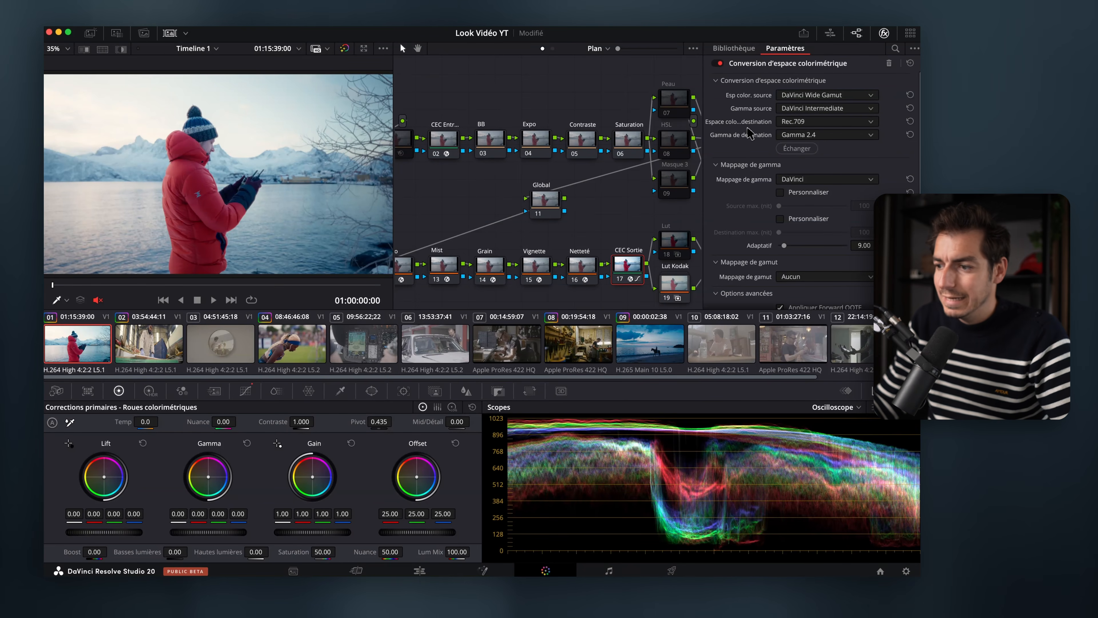
Check the project's colour management settings, cancel out of them, and close the CEC Entrée node's conversion settings.
left_click(906, 570)
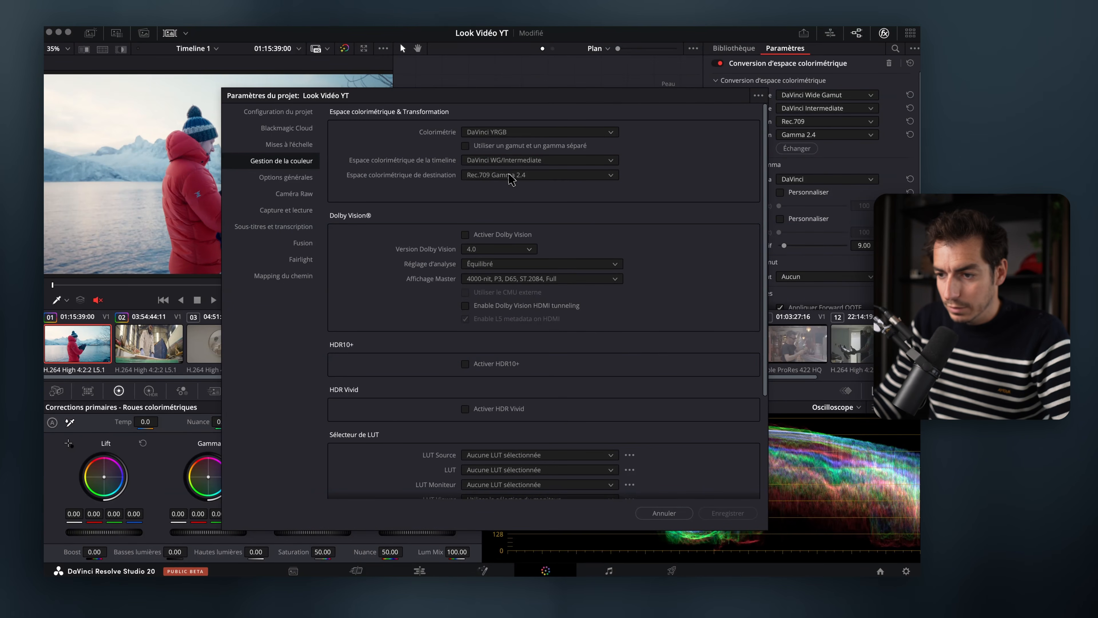
left_click(664, 513)
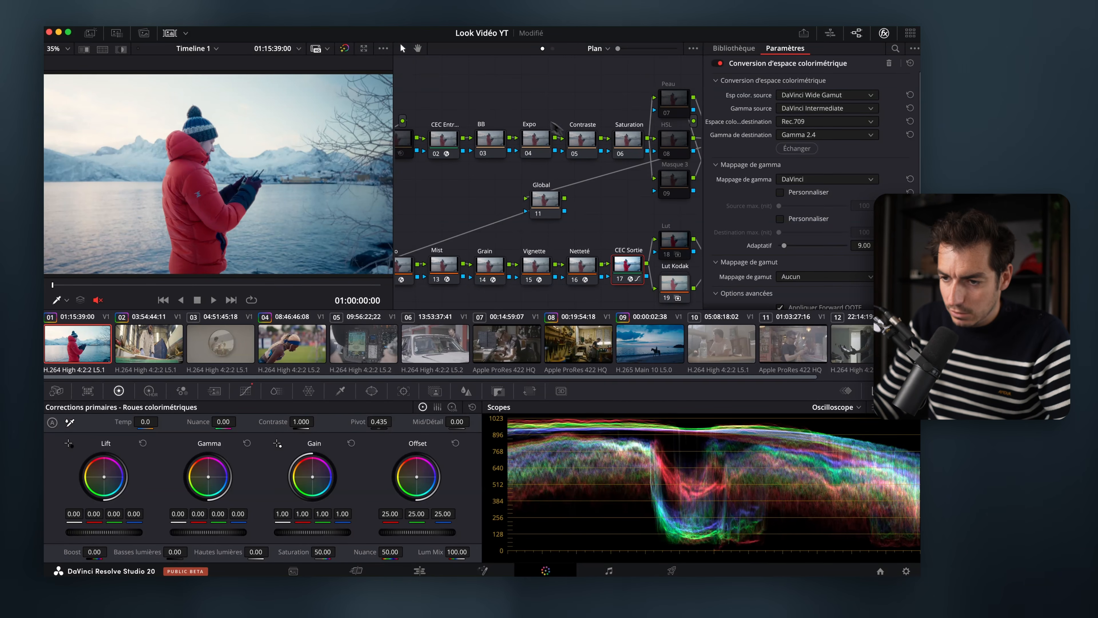
left_click(443, 140)
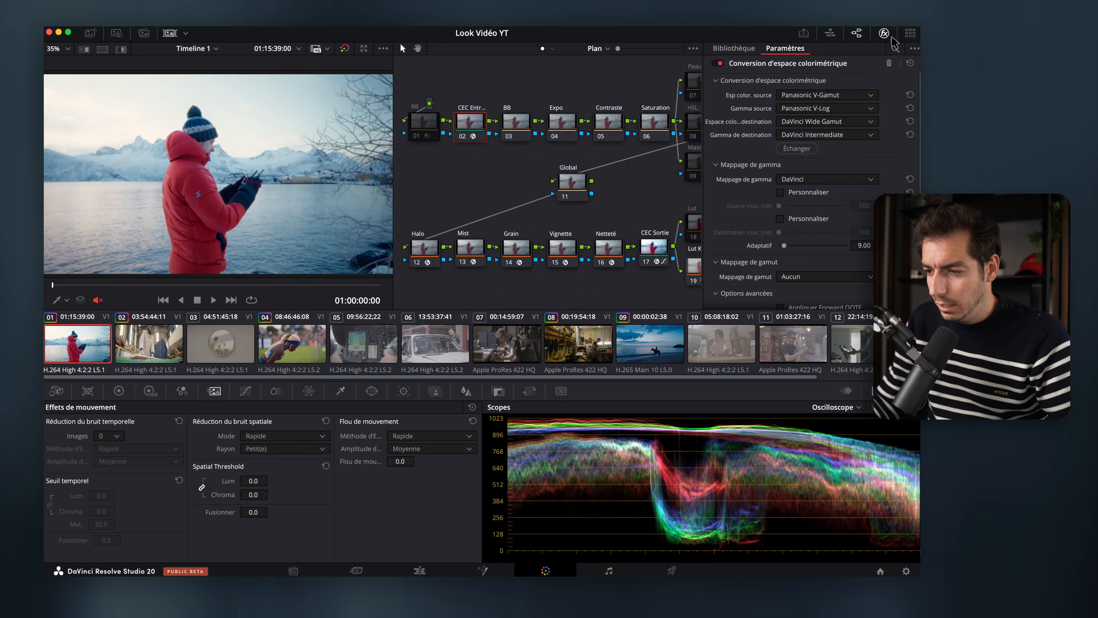
left_click(884, 35)
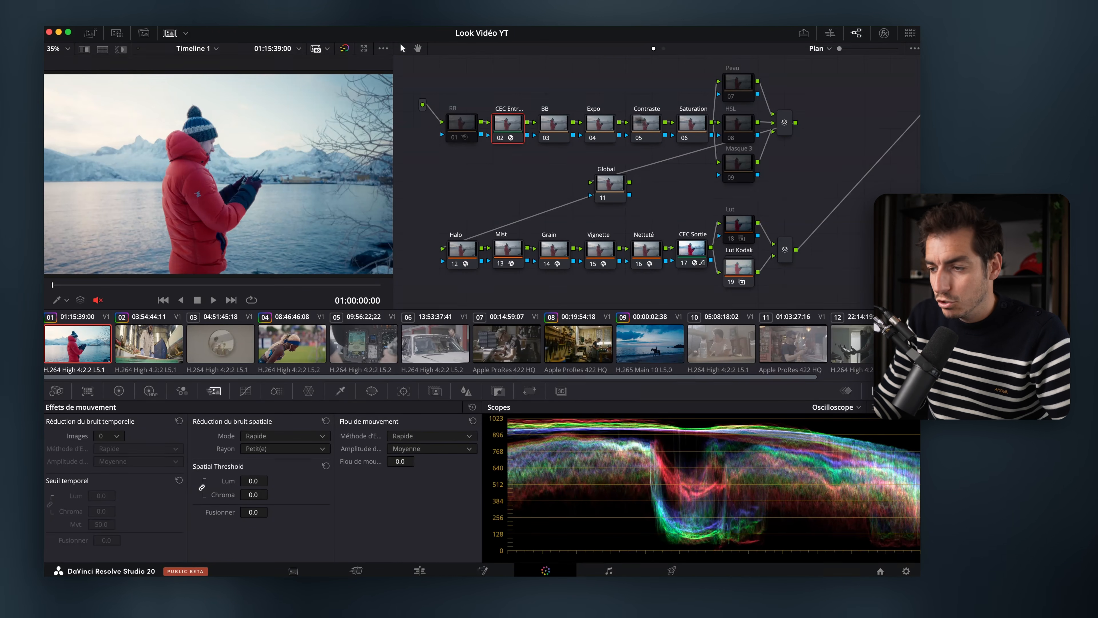
Go through clip 01's BB, Expo, Contraste and Saturation nodes and return to BB.
left_click(553, 130)
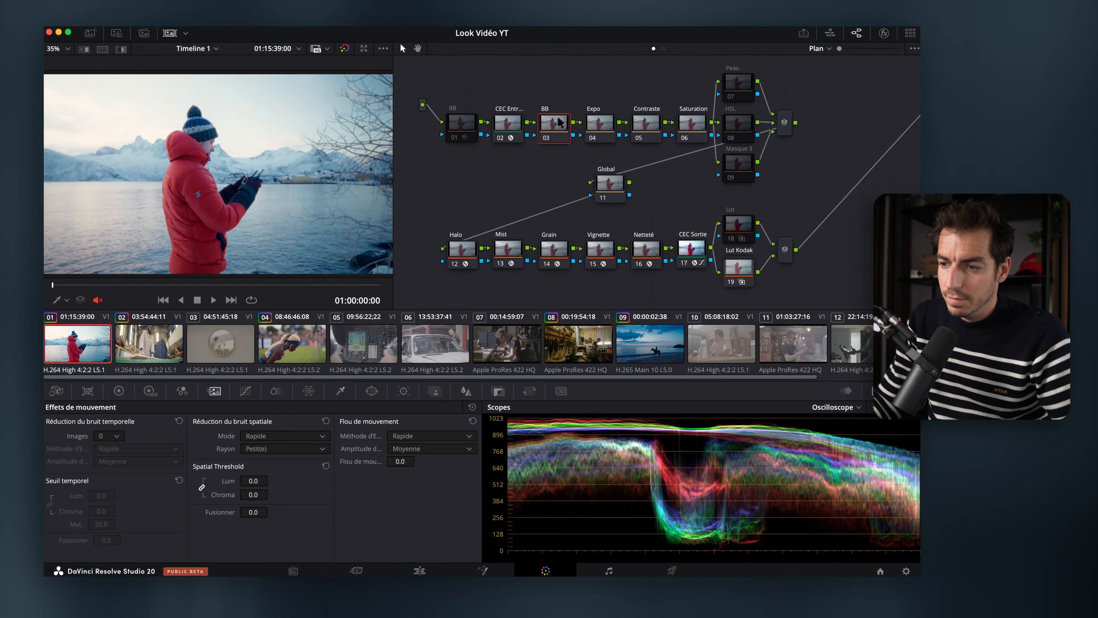
left_click(603, 128)
left_click(639, 137)
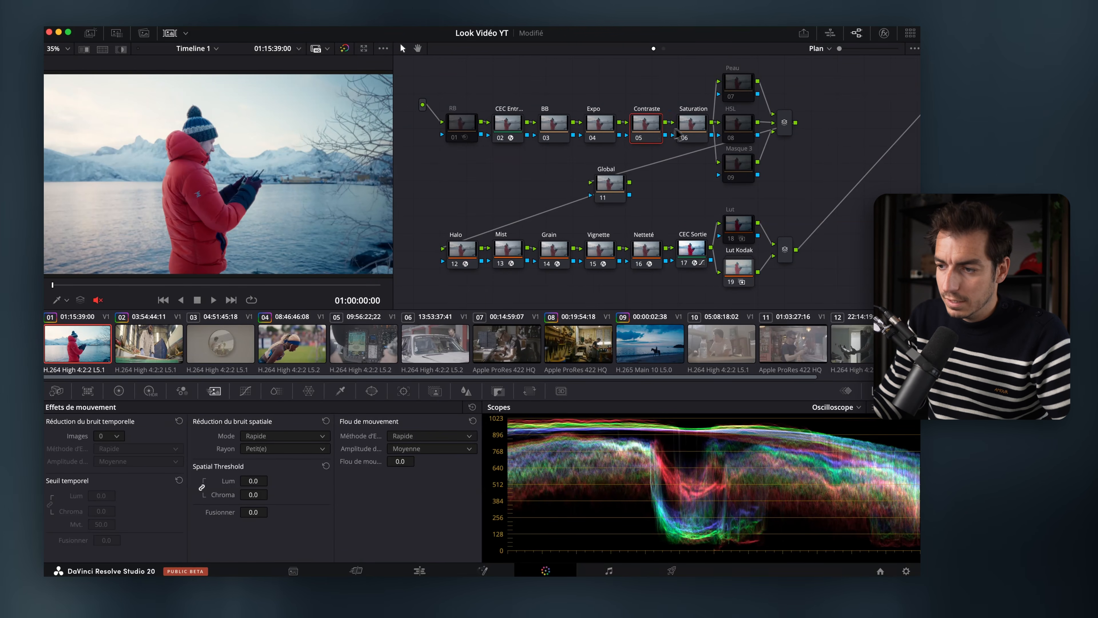
left_click(692, 129)
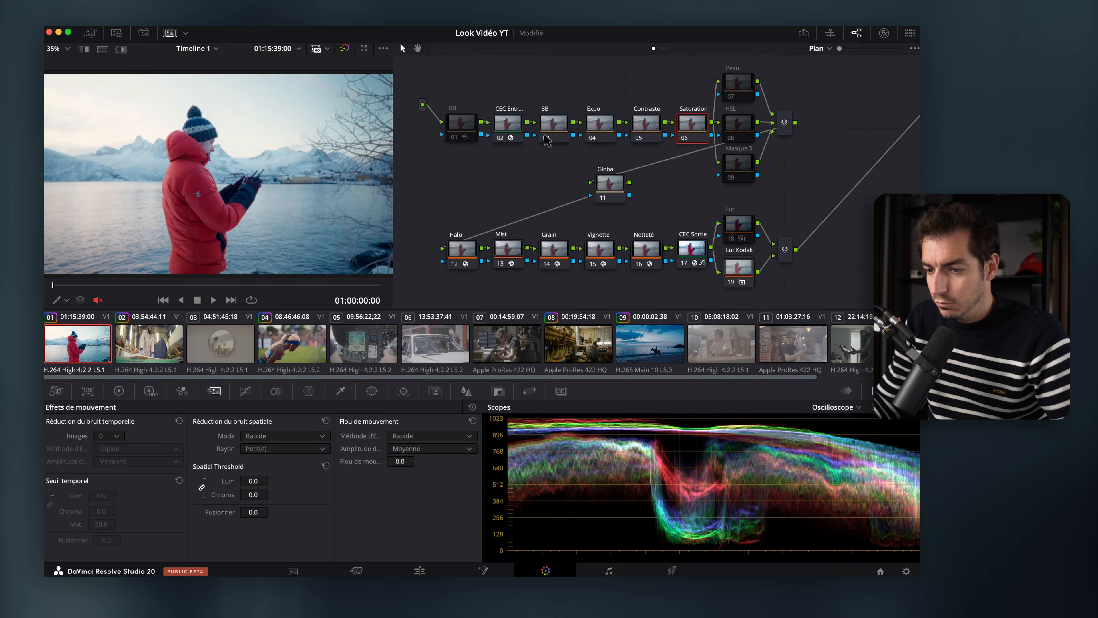
left_click(553, 125)
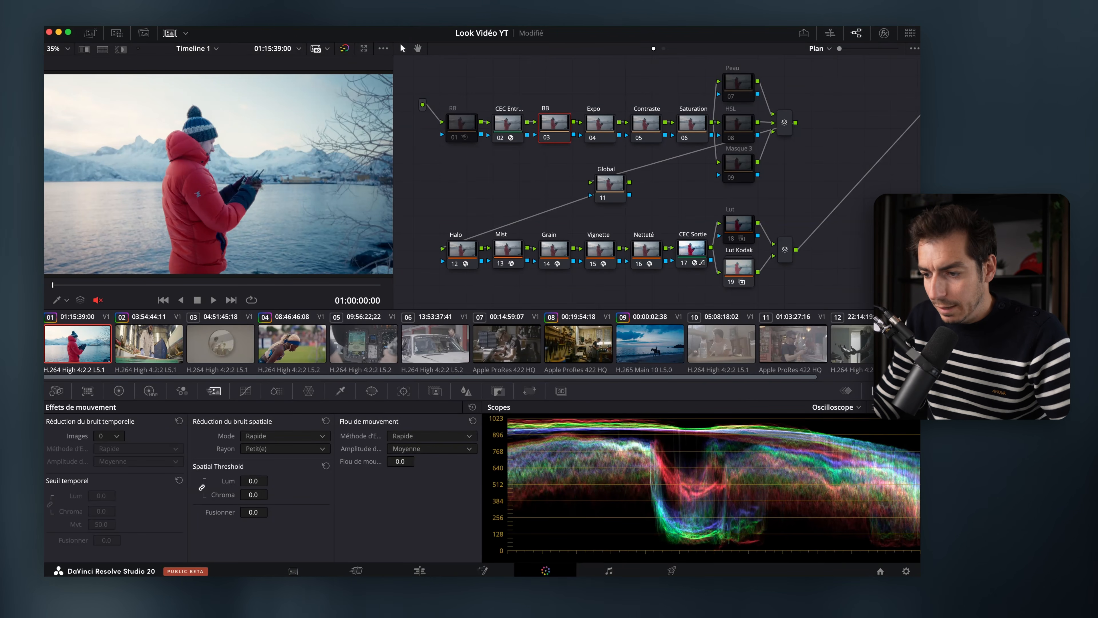
On the Expo node, lower the Offset to 22.15 and the highlights to about -47.50.
left_click(599, 134)
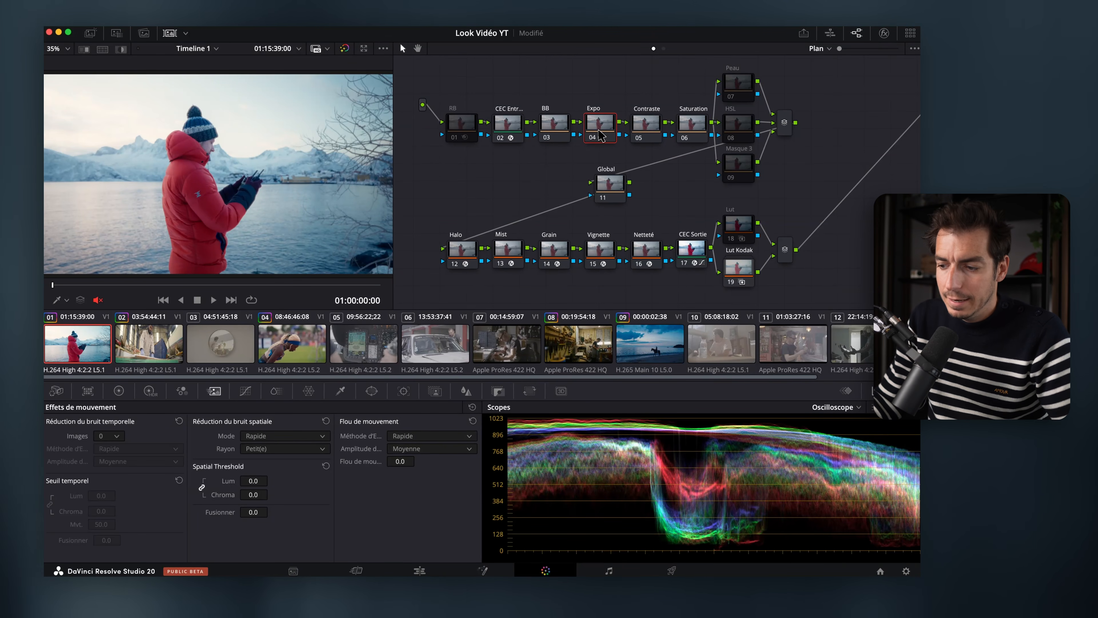
left_click(119, 390)
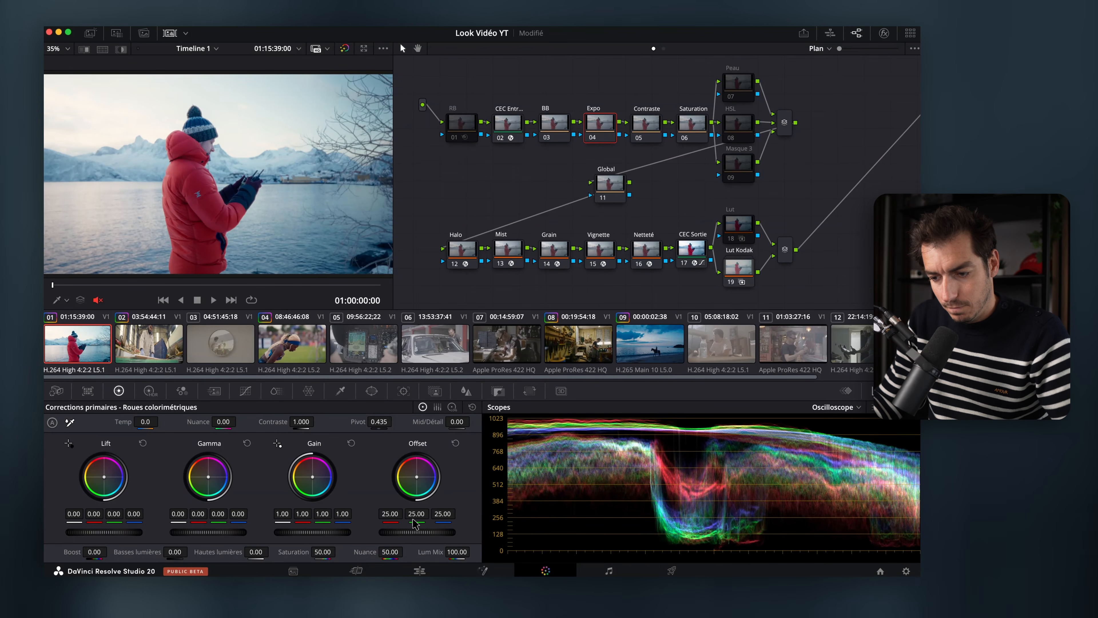
left_click_drag(416, 535, 335, 544)
left_click_drag(259, 555, 207, 559)
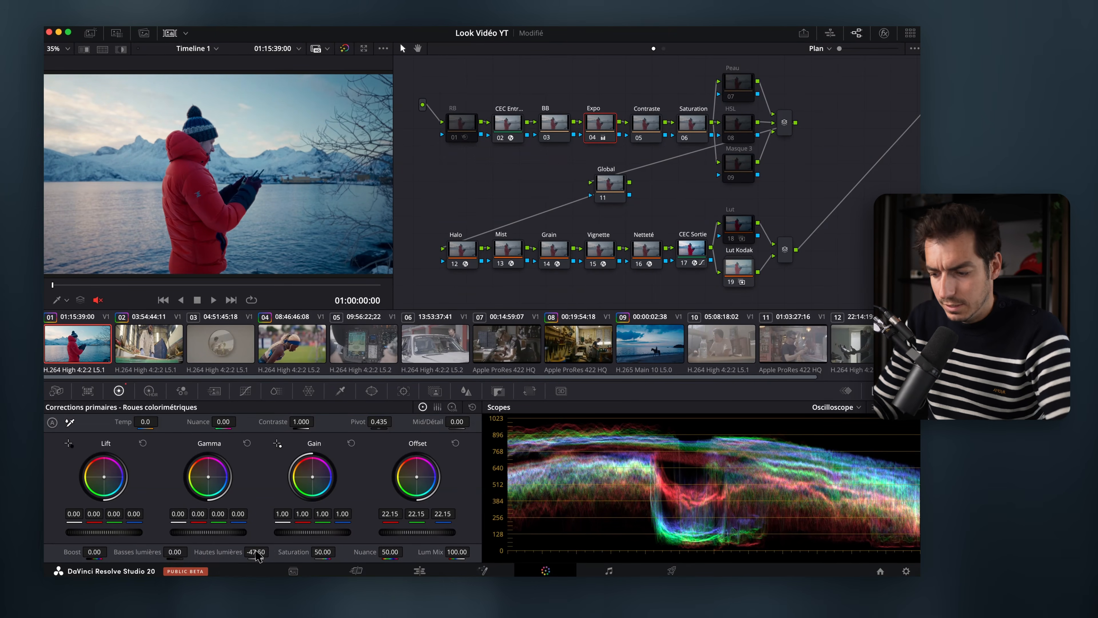
Compare clip 01 full screen with the Expo node switched off and on.
key("super+f")
key("super+d")
key("super+d")
key("super+d")
key("super+d")
key("super+d")
key("super+d")
key("super+f")
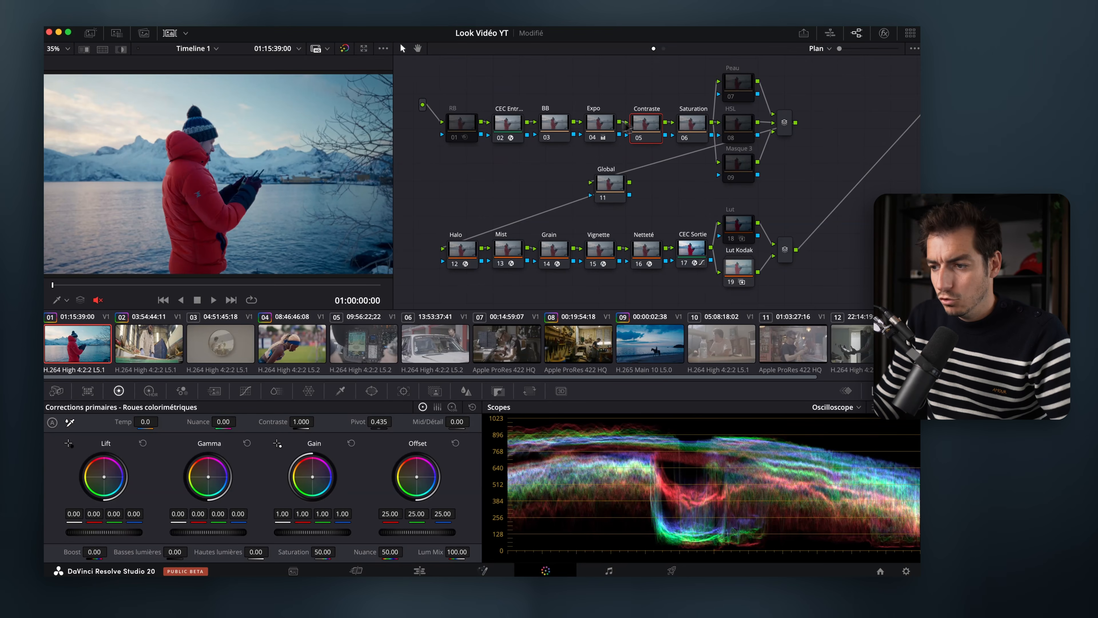
Lower the reds' saturation to 0.52 on the HSL node's Hue vs Sat curve and view the image full screen.
left_click(693, 130)
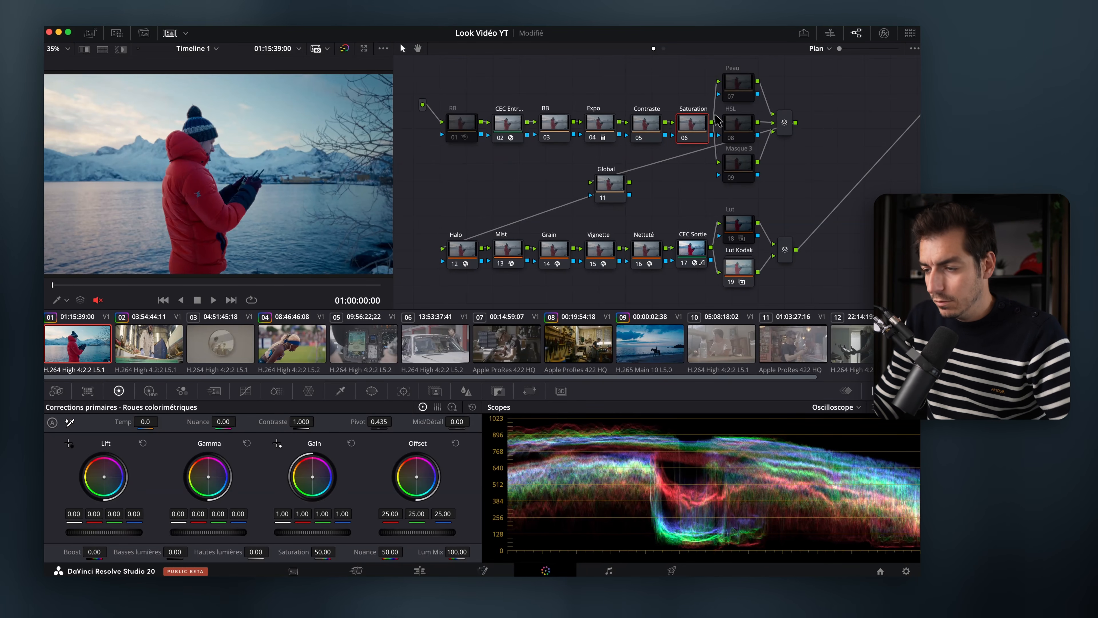
left_click(738, 86)
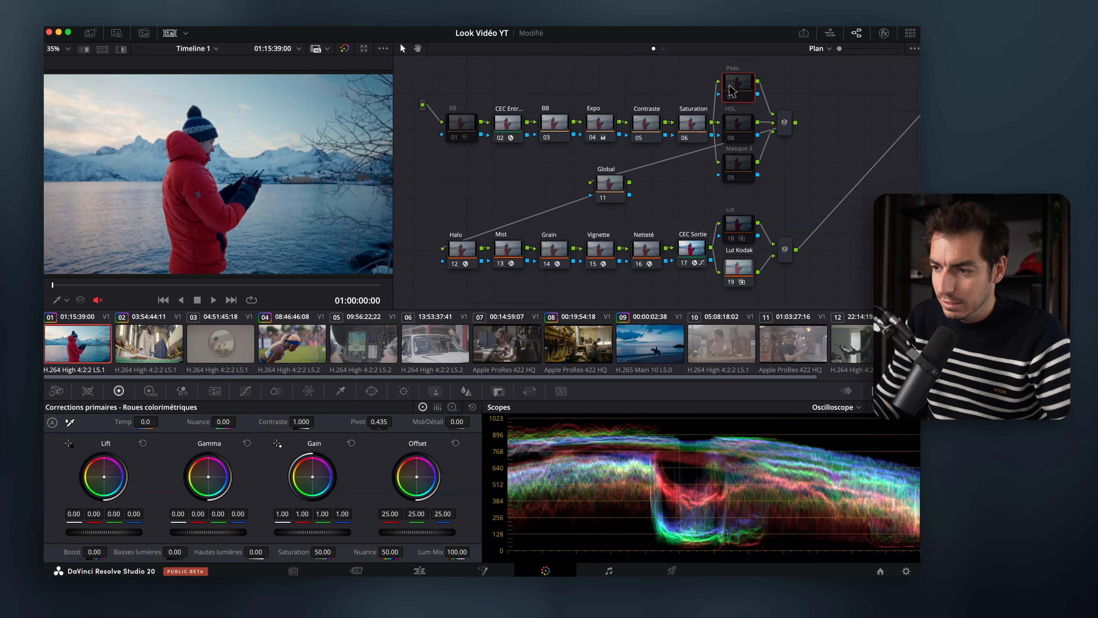
left_click(744, 130)
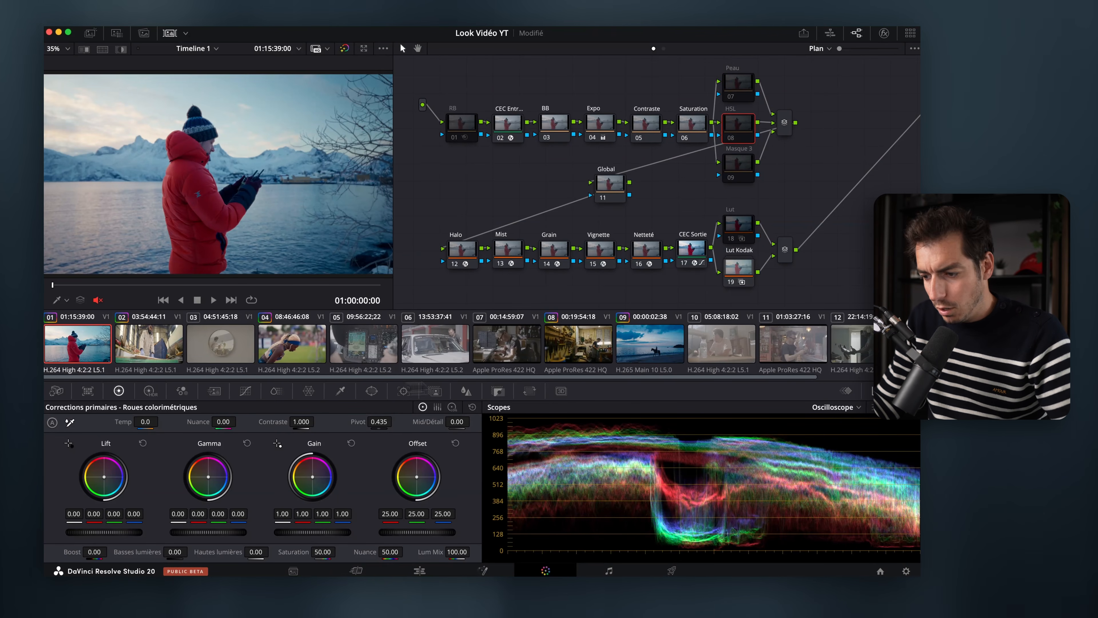
left_click(247, 395)
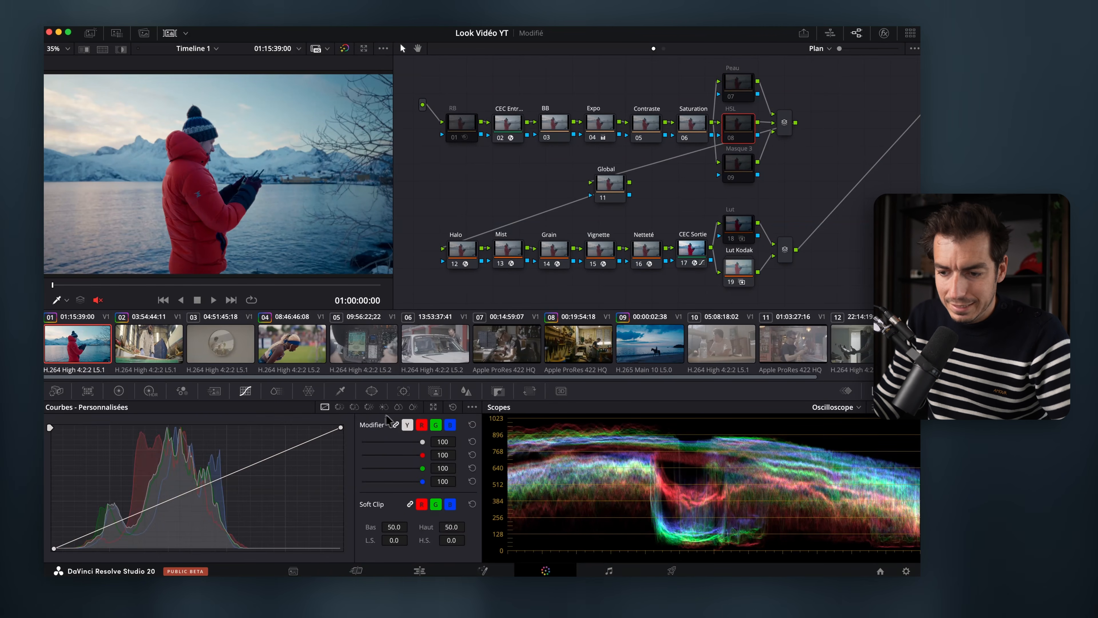
left_click(367, 408)
left_click(354, 407)
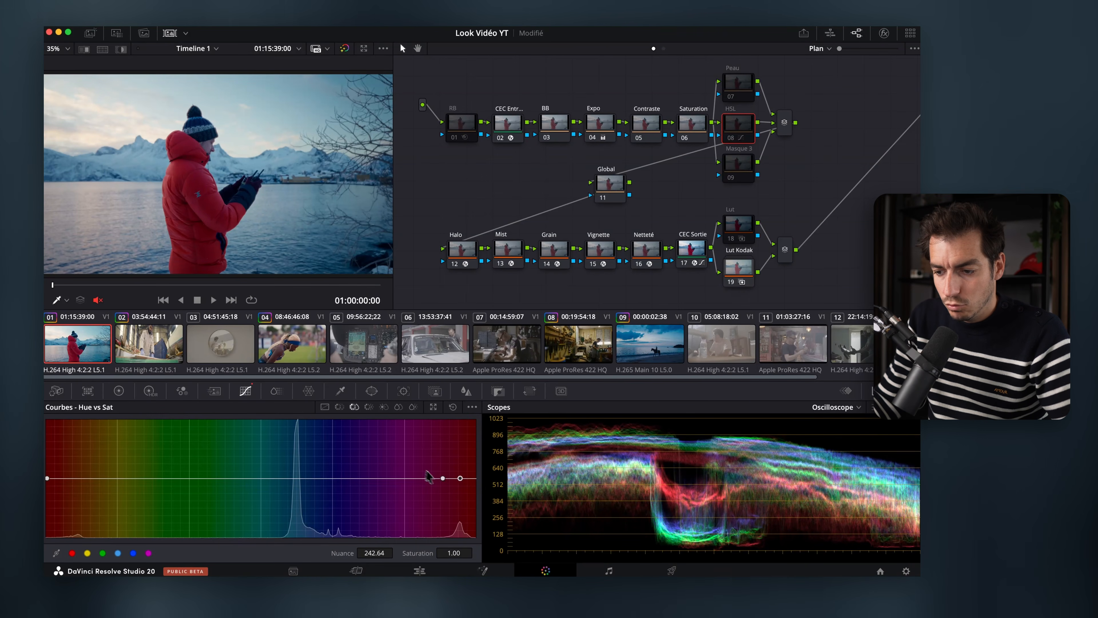
left_click_drag(461, 481, 461, 503)
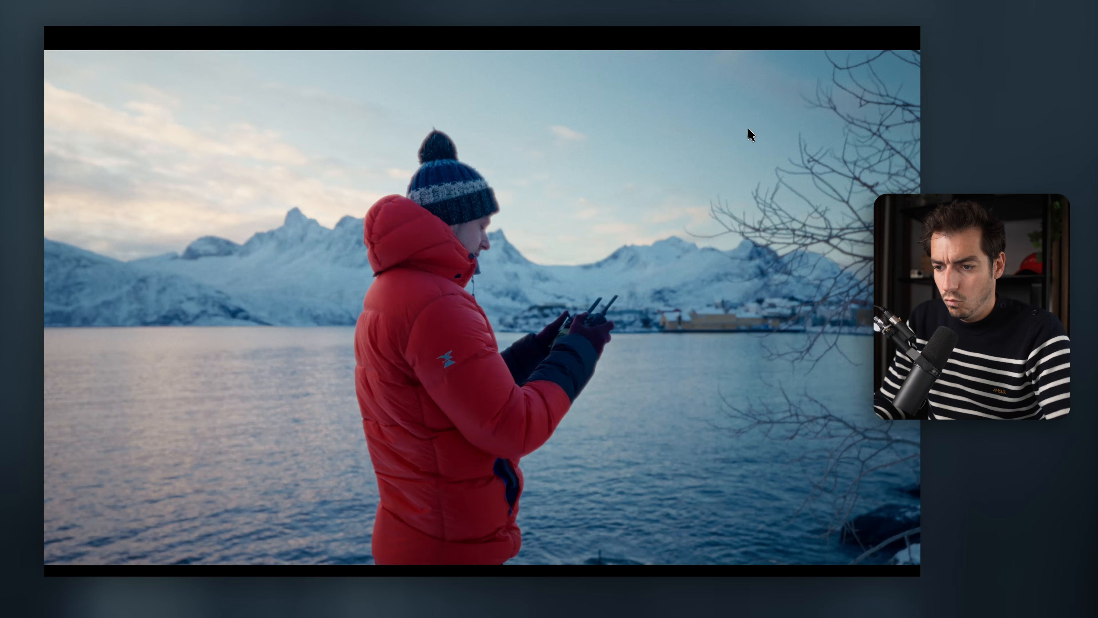
Leave the full-screen view, reset the HSL node's curve adjustment and keep the node disabled.
key("Escape")
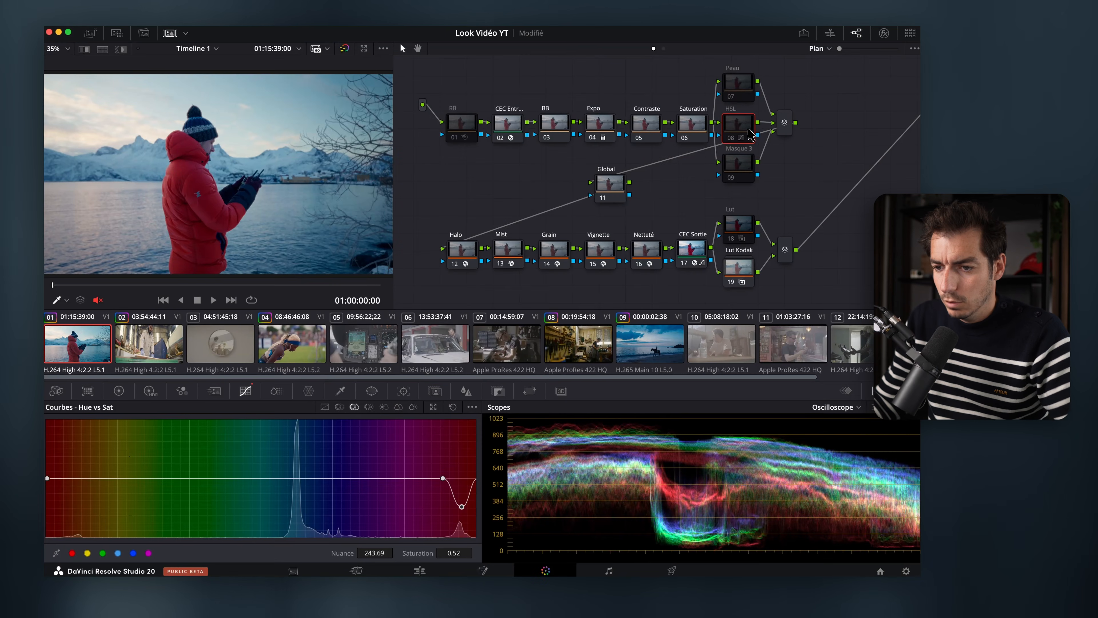
right_click(745, 127)
left_click(749, 132)
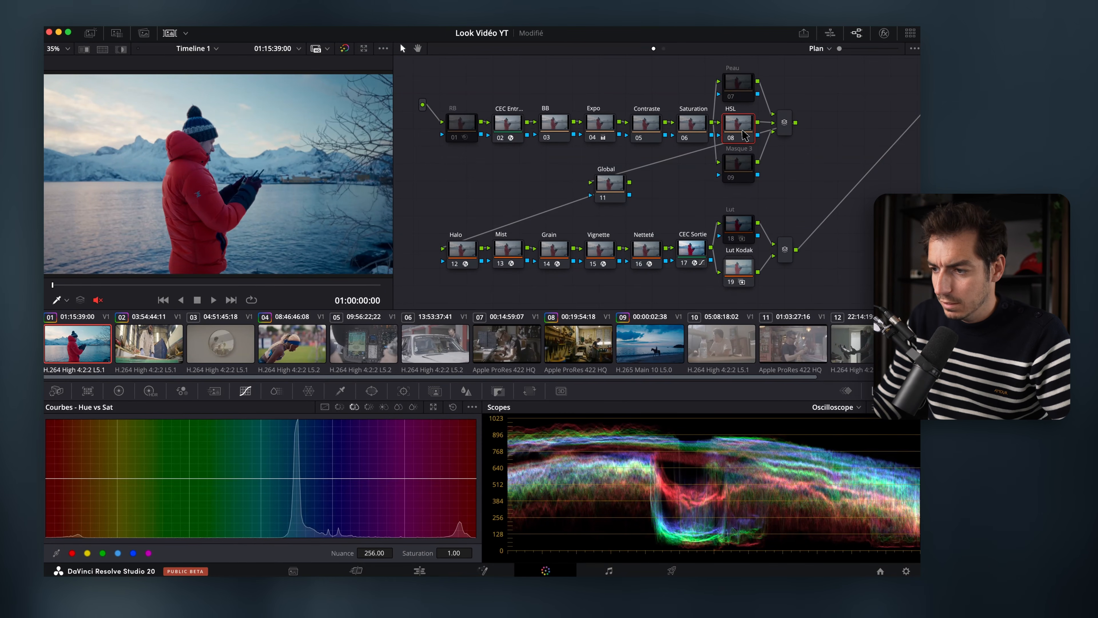
left_click(731, 140)
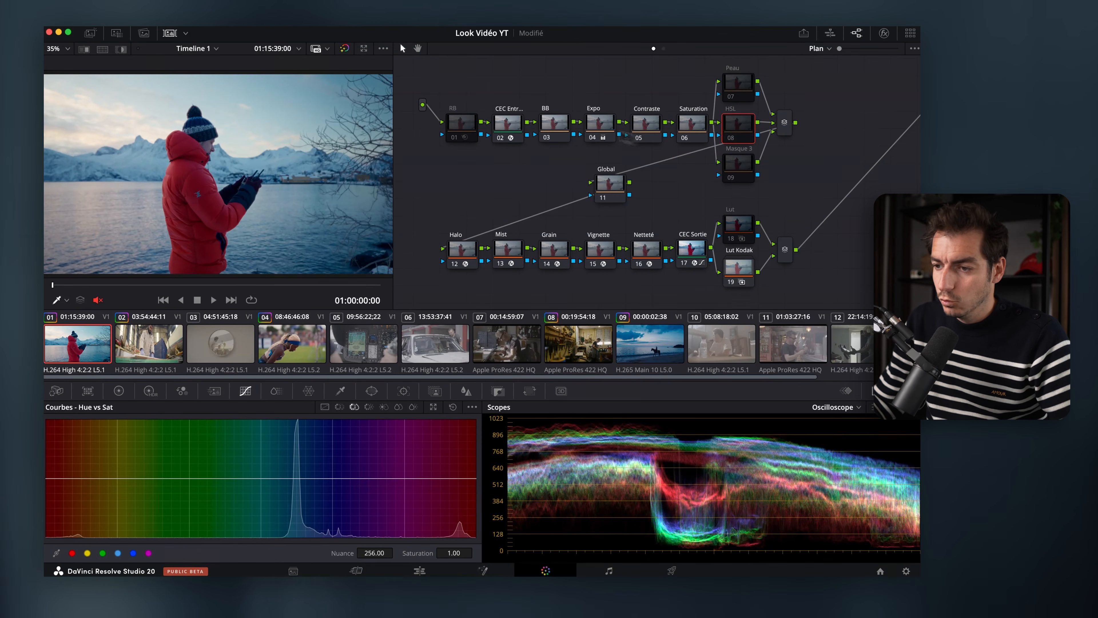
Show the Global node's primary colour wheels, reset them and save the project.
left_click(612, 188)
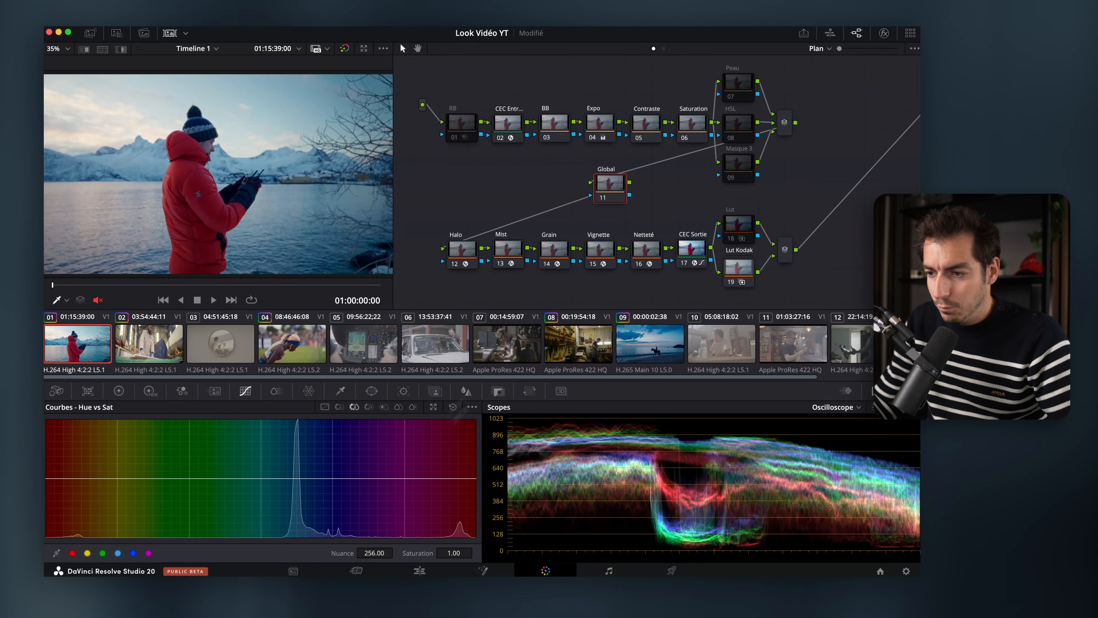
left_click(650, 129)
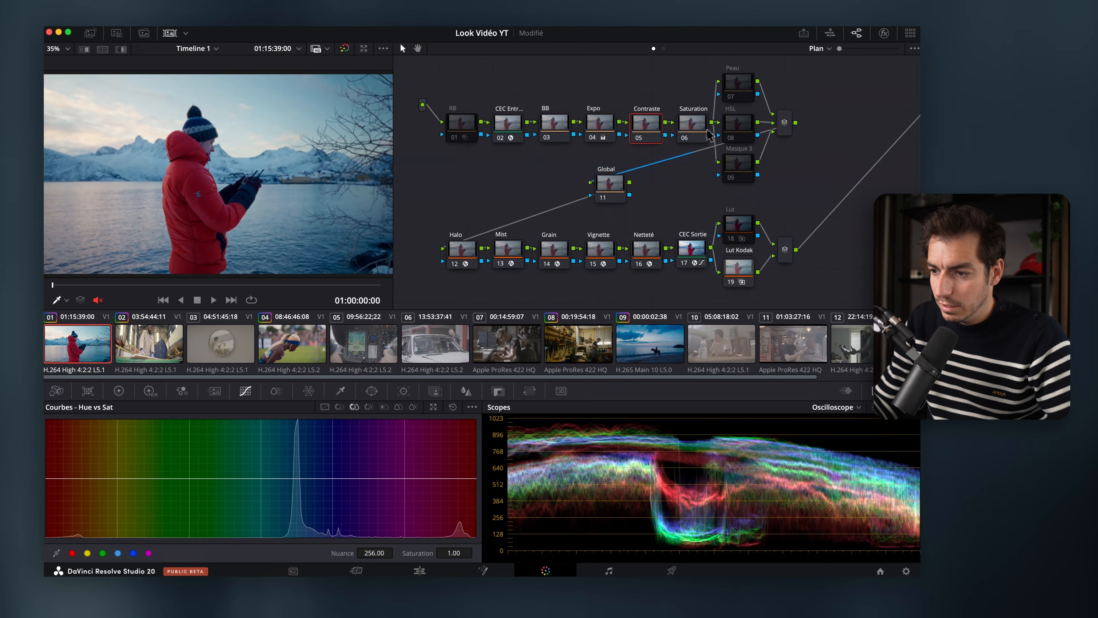
left_click(603, 190)
left_click(119, 391)
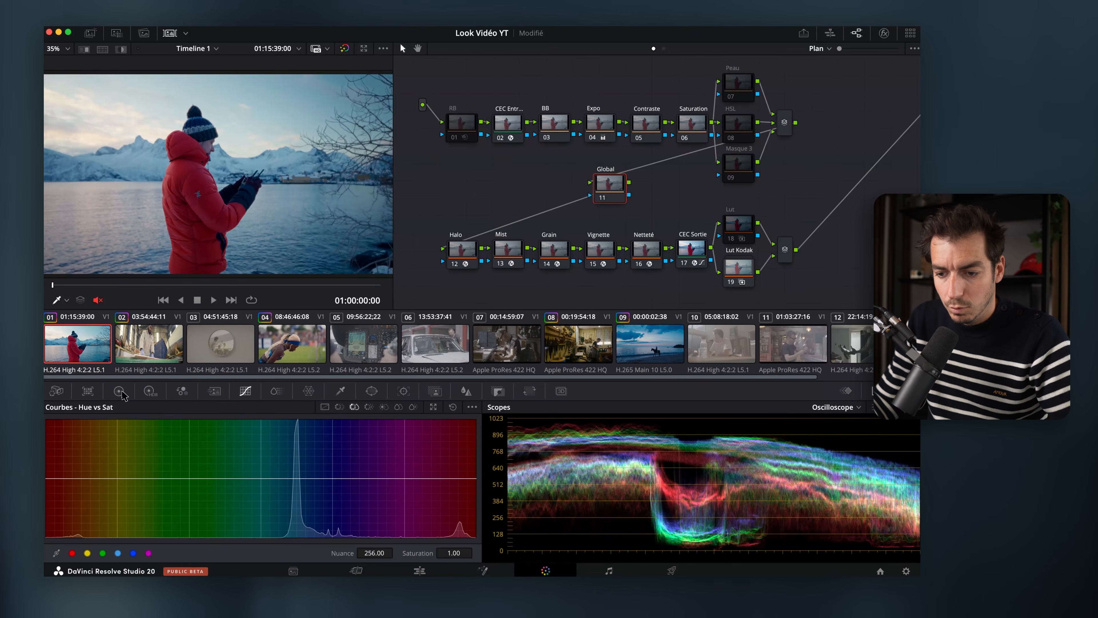
mouse_move(353, 426)
left_mouse_down()
mouse_move(422, 425)
mouse_move(370, 430)
left_mouse_up()
left_click(472, 407)
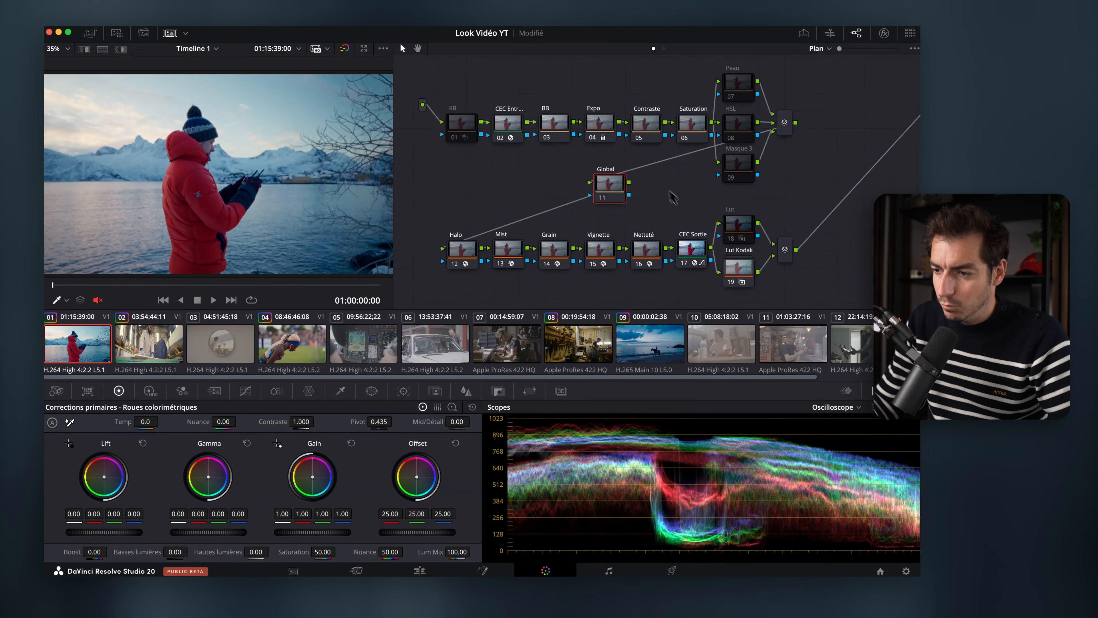
key("super+s")
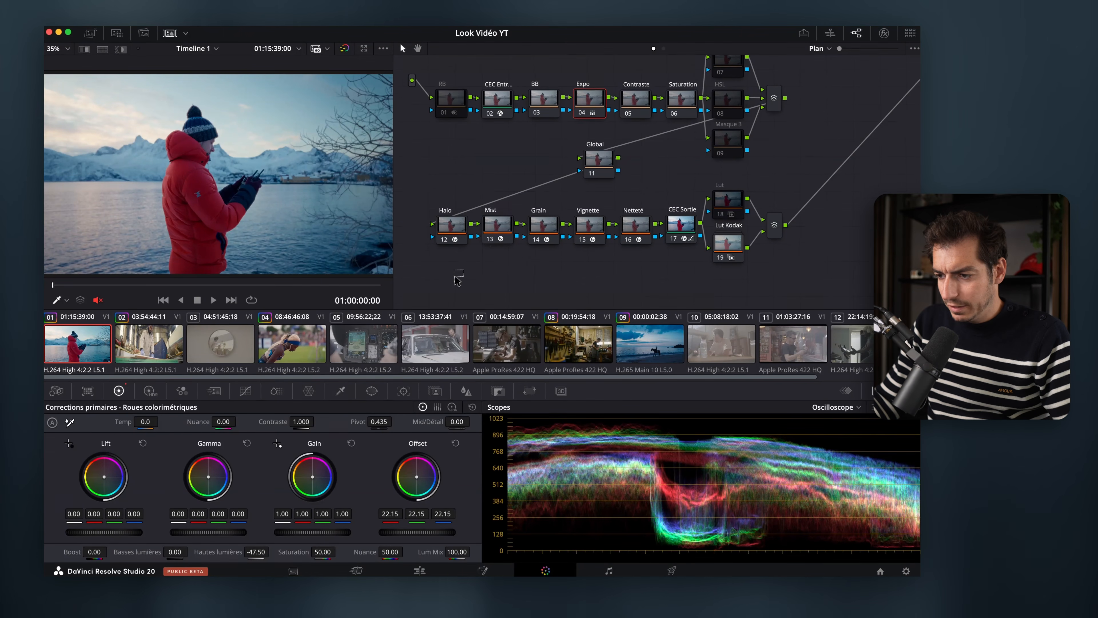
Disable the Halo, Mist, Grain, Vignette and Netteté nodes together with the Lut Kodak node.
left_click_drag(453, 276, 643, 232)
key("ctrl+d")
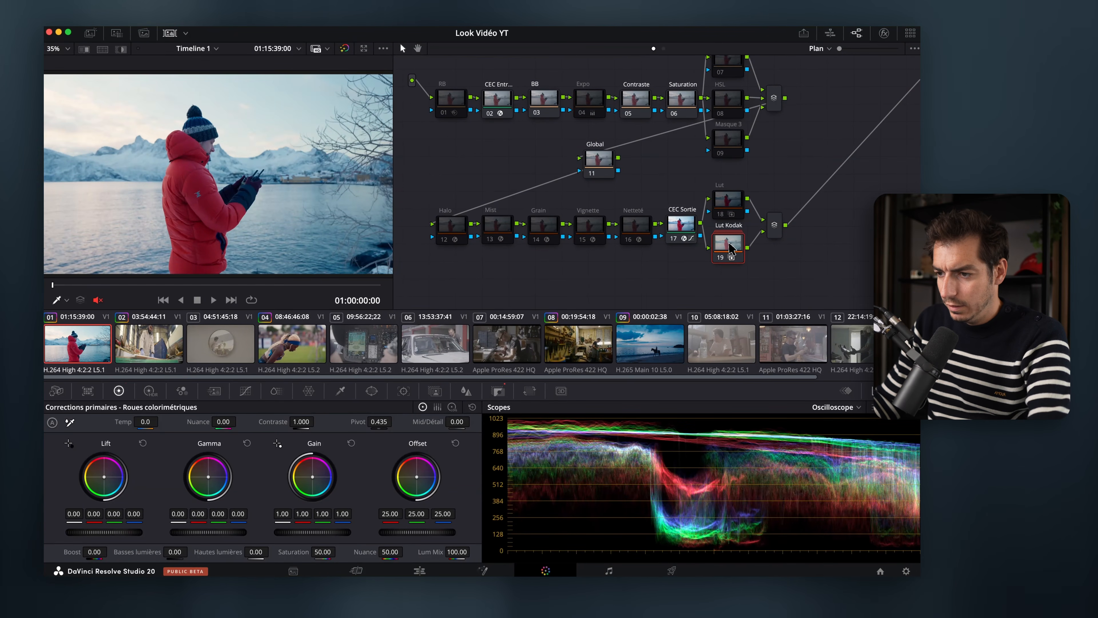
left_click(731, 248)
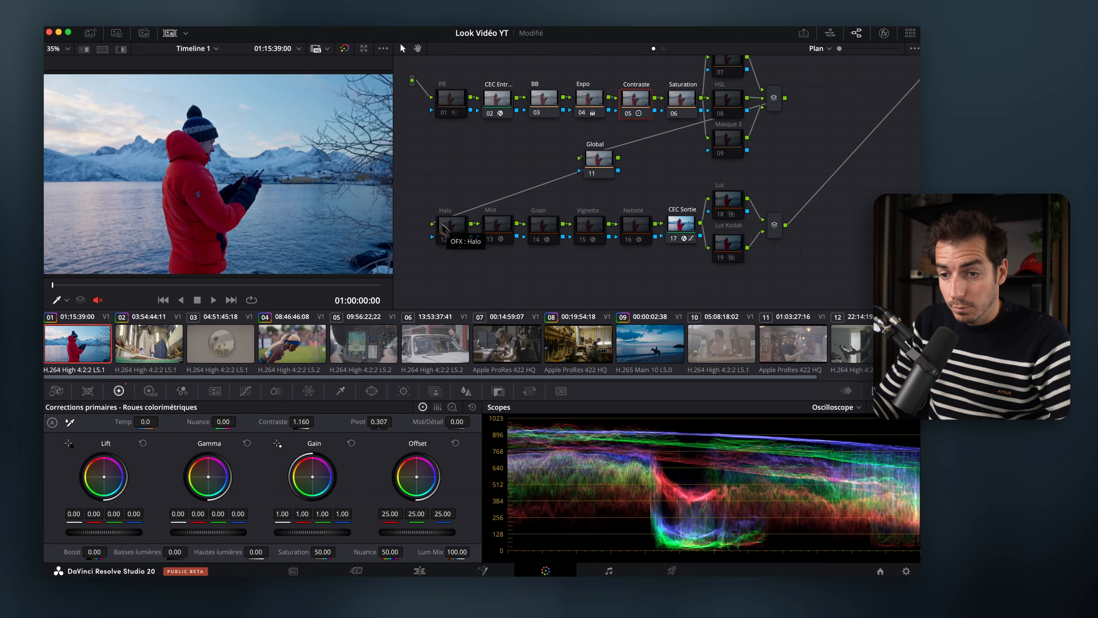
Switch the Halo node back on by itself, leaving the other finishing nodes disabled.
left_click(459, 231)
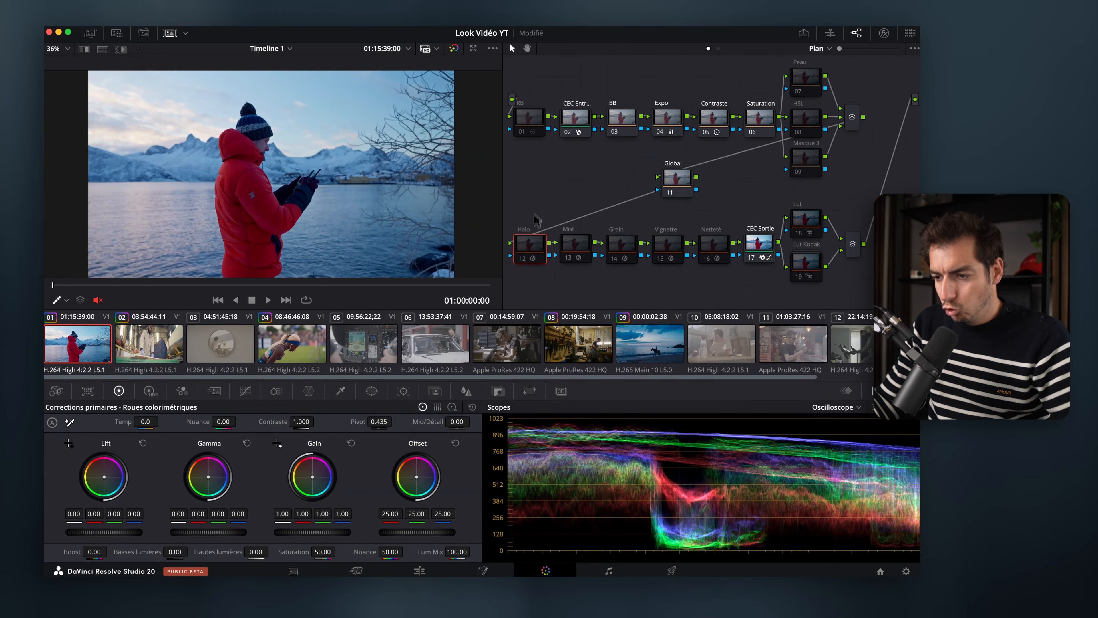
left_click_drag(534, 218, 635, 136)
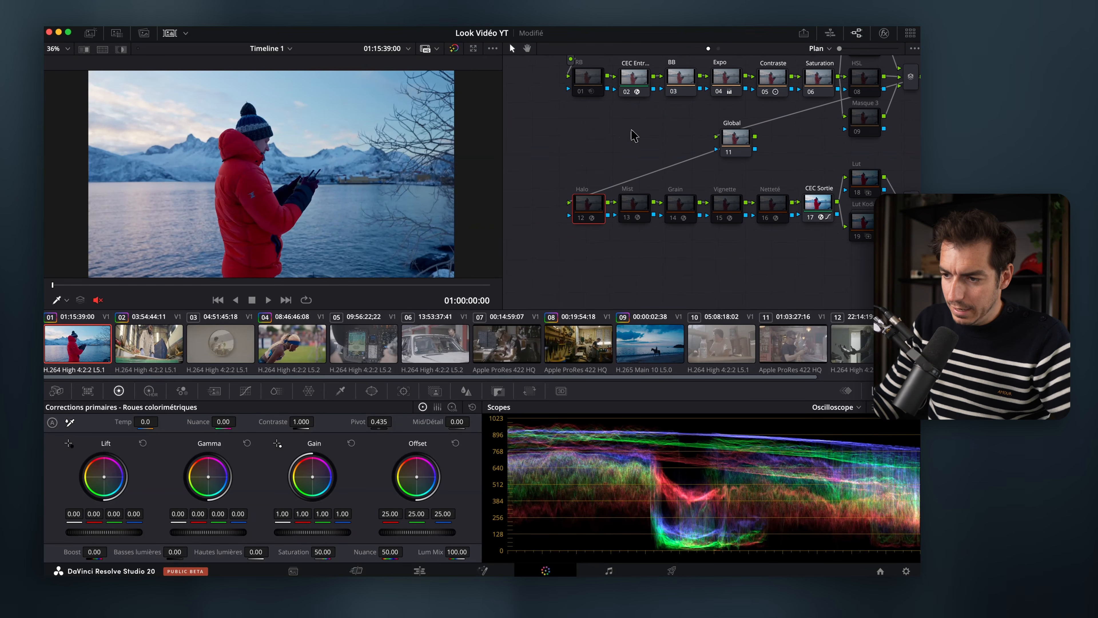
key("ctrl+d")
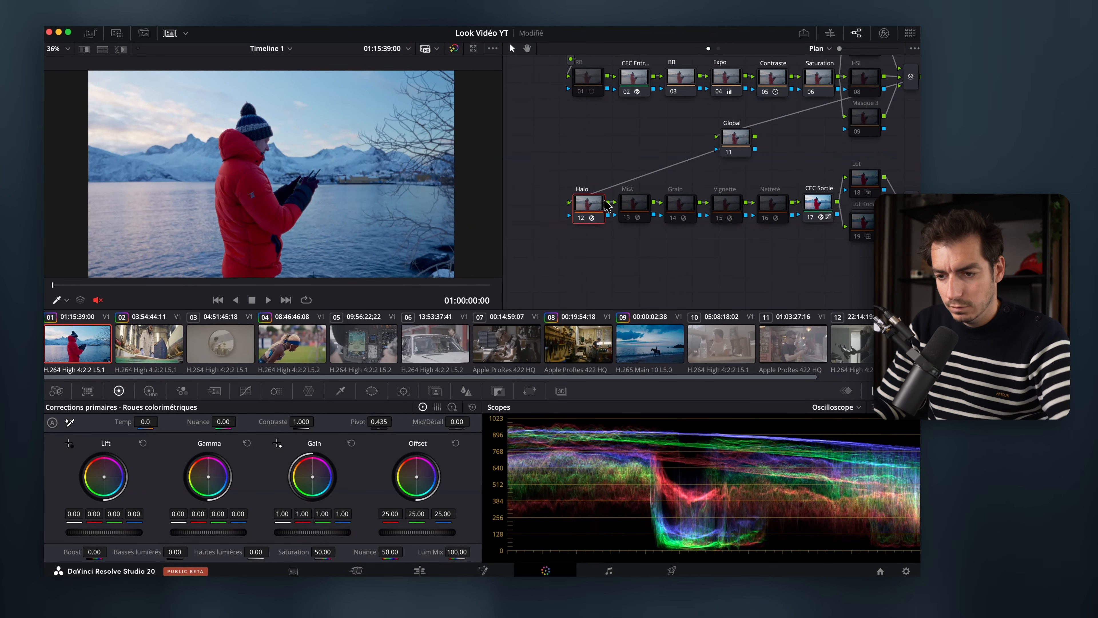
Compare clip 01 full screen with the Halo node switched off and on.
key("super+f")
key("super+d")
key("super+d")
key("super+d")
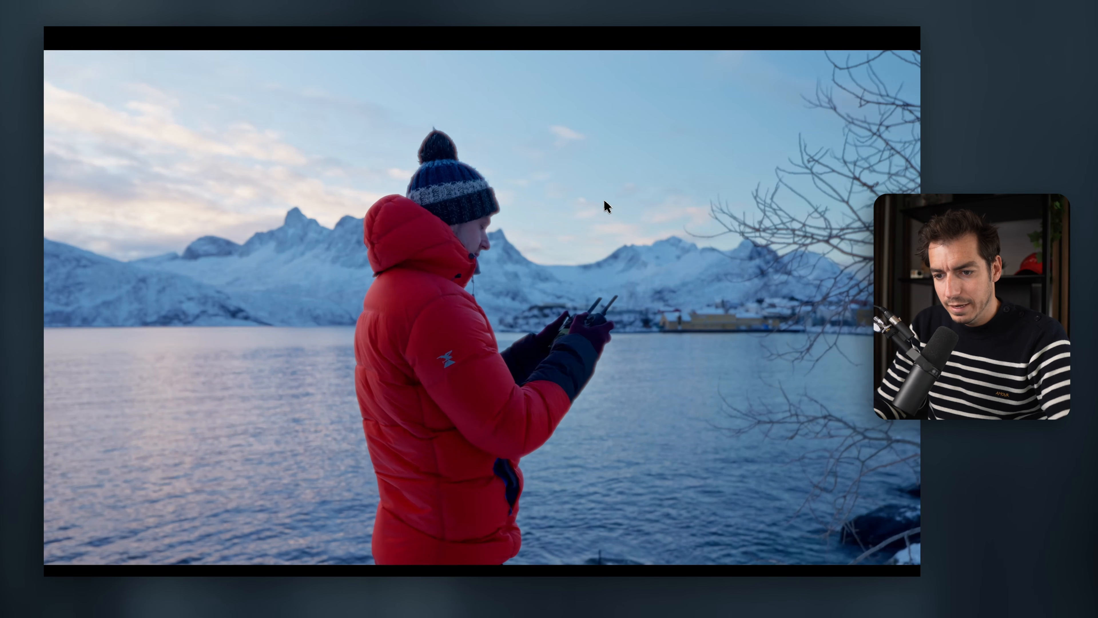
key("super+d")
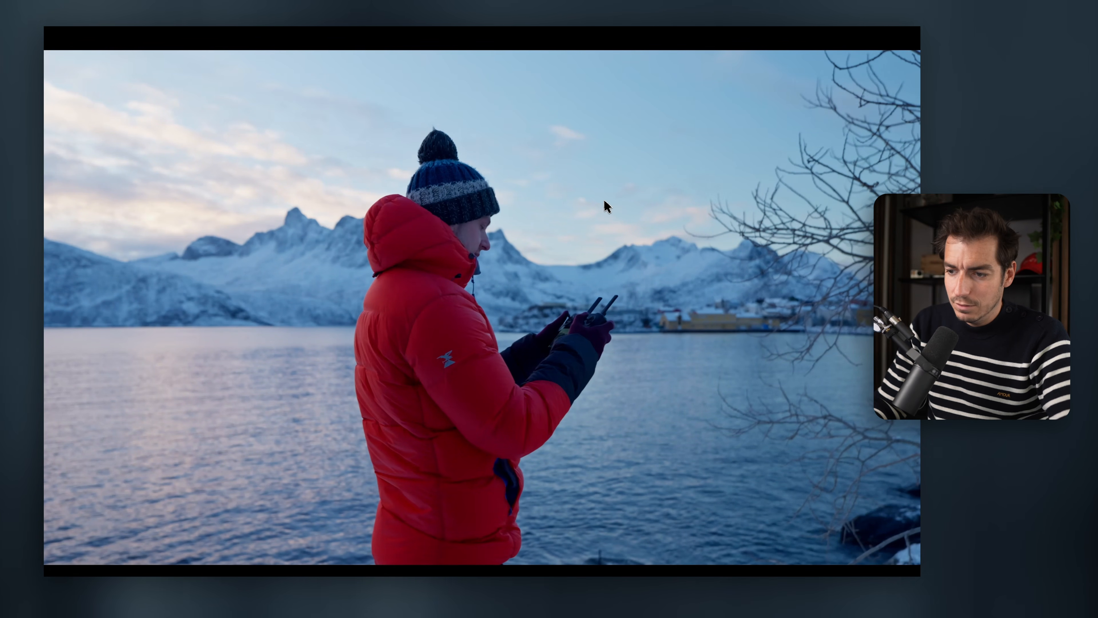
key("super+d")
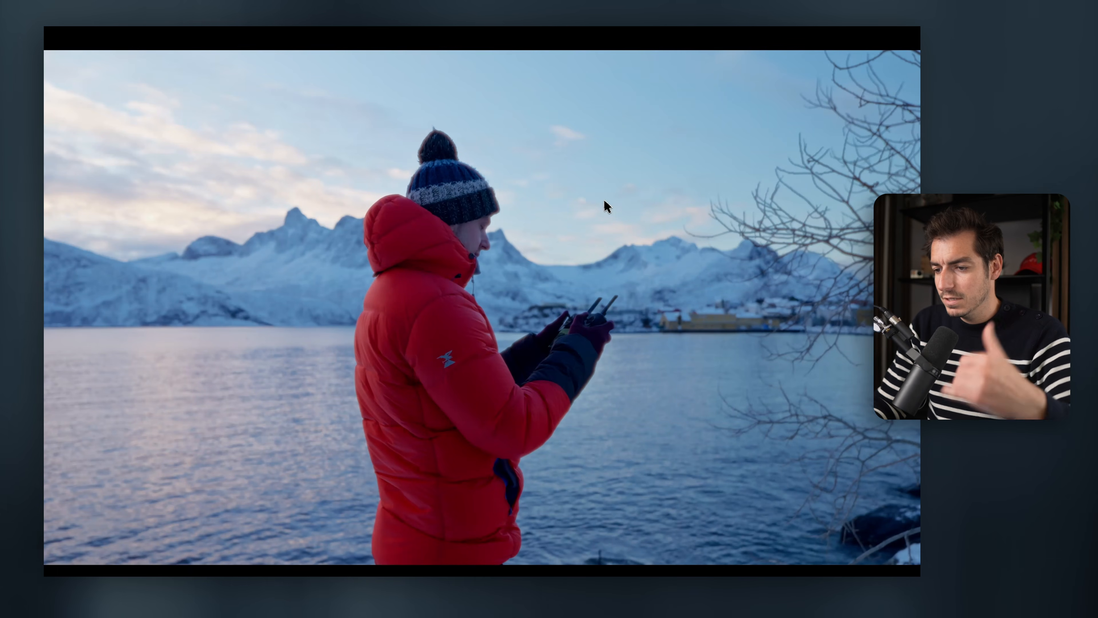
key("super+d")
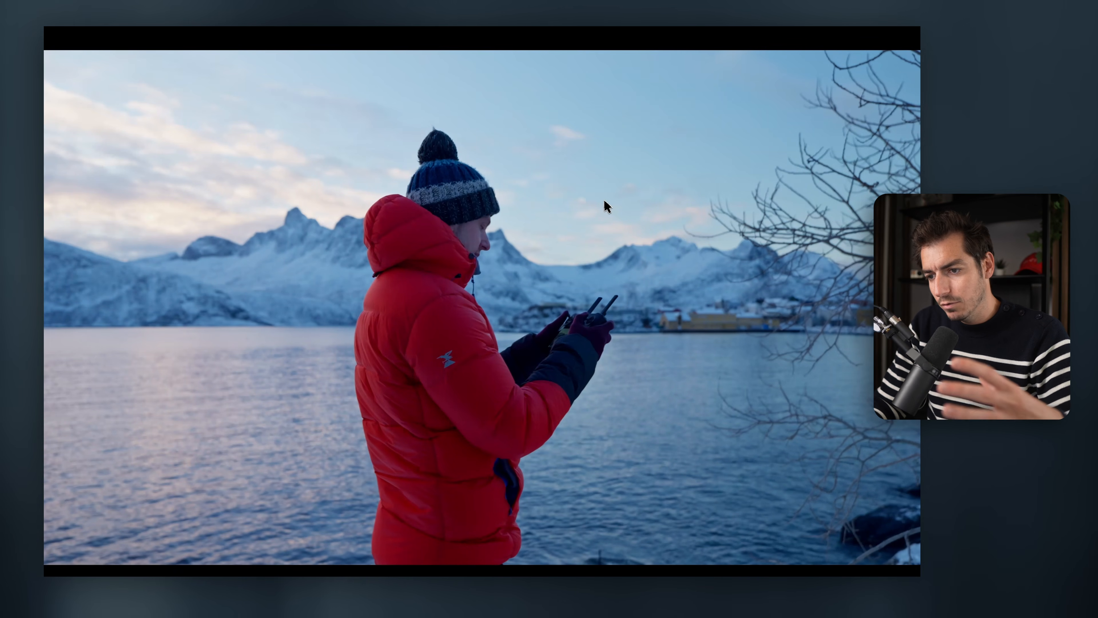
key("super+d")
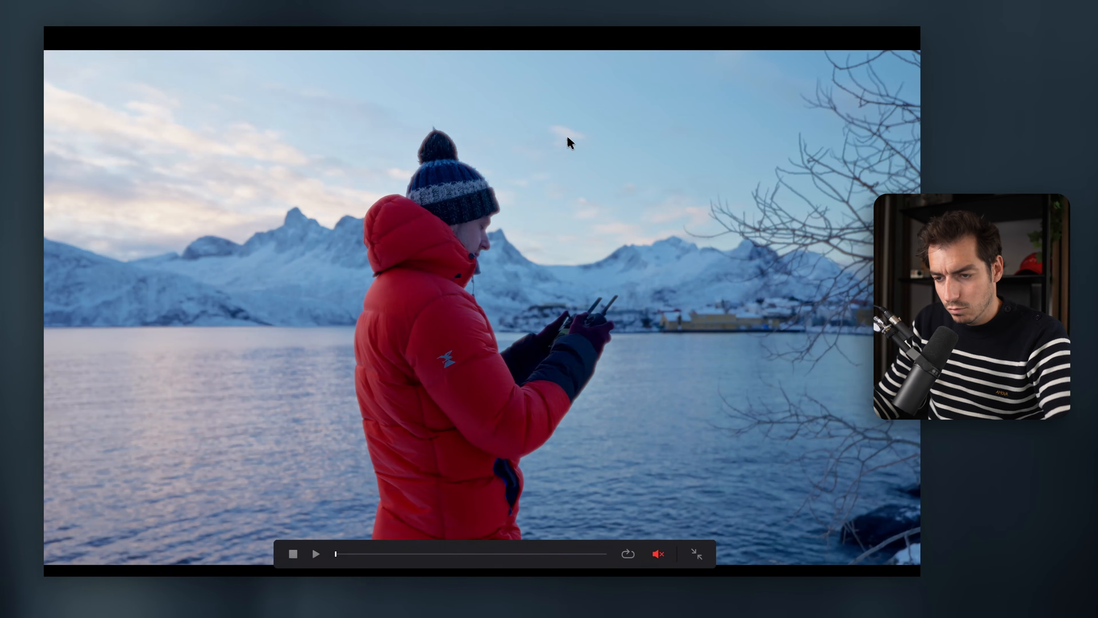
key("super+f")
Examine the edges of the hat and red hood up close with the Halo node switched off and on.
scroll(276, 132, "up", 10)
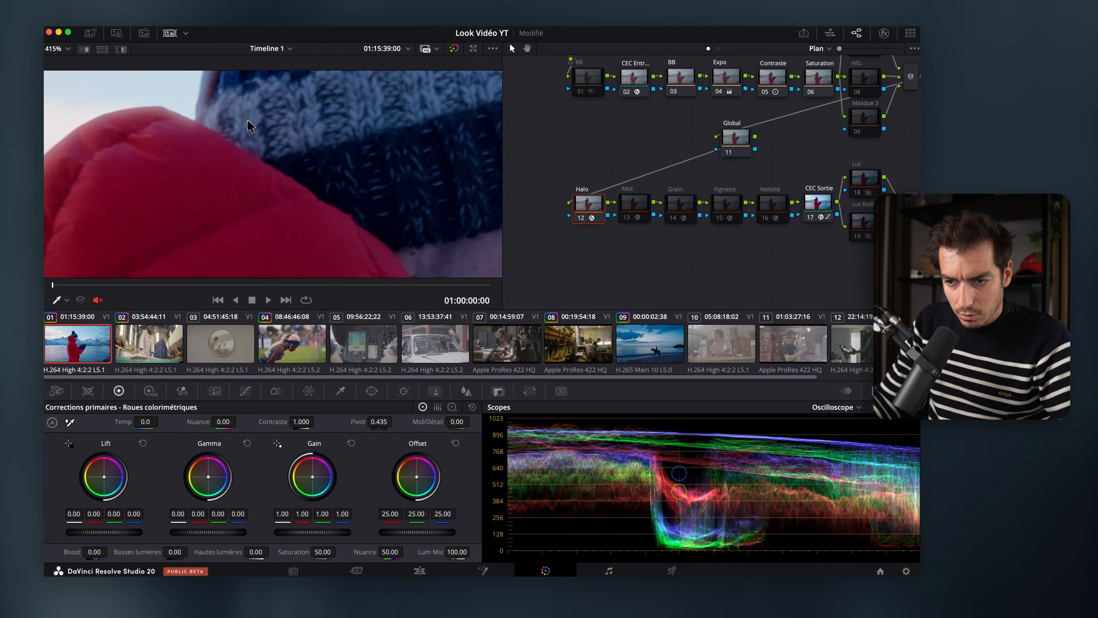
key("super+d")
key("super+d")
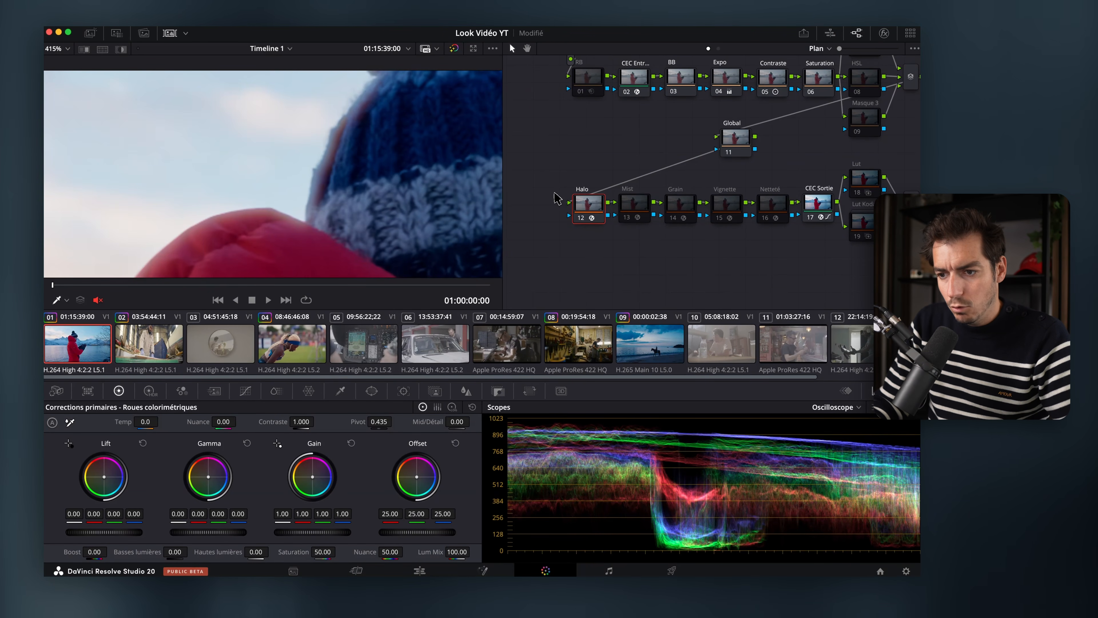
key("super+d")
key("super+d")
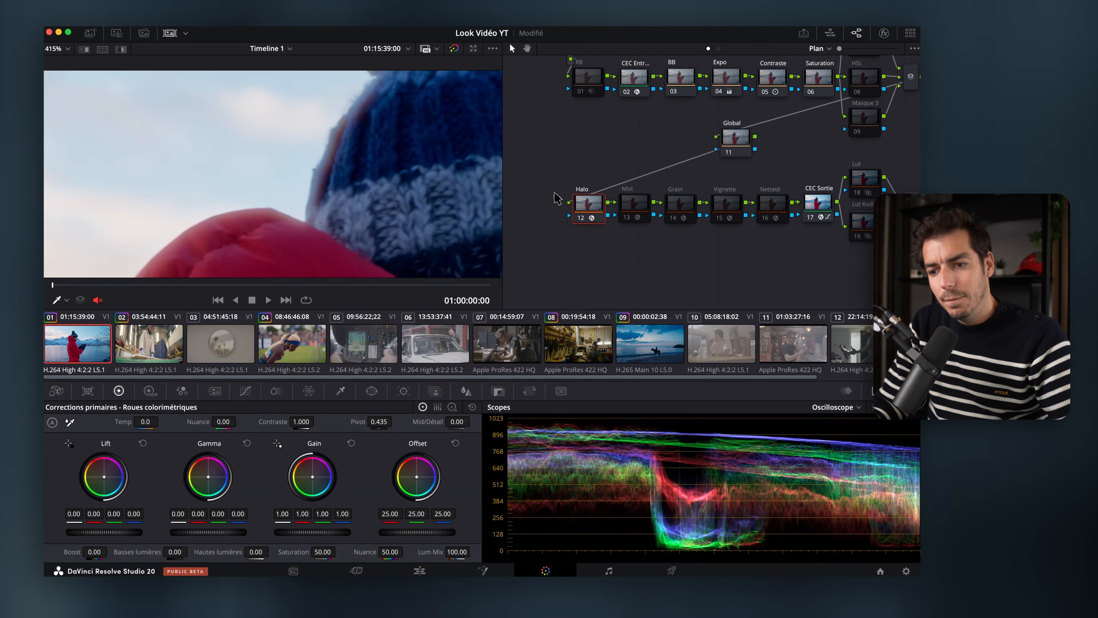
key("super+d")
key("super+d")
key("super+d")
key("super+d")
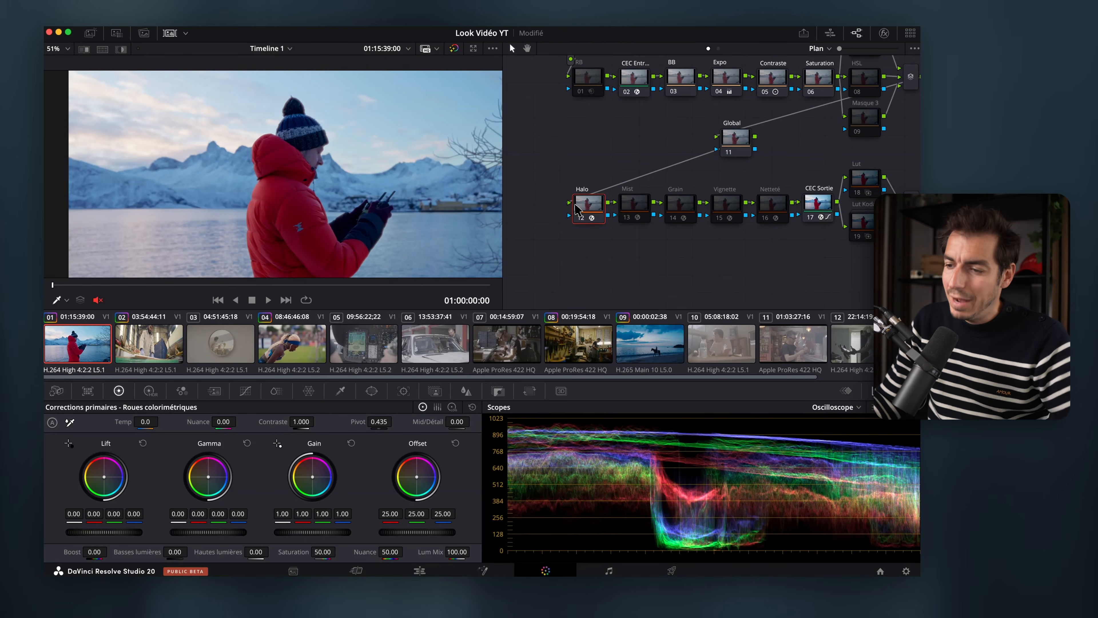
Open the Halo node's effect settings, reset all its parameters and lower the Saturation under Reflets Couche Colorant to 0.500.
left_click(886, 33)
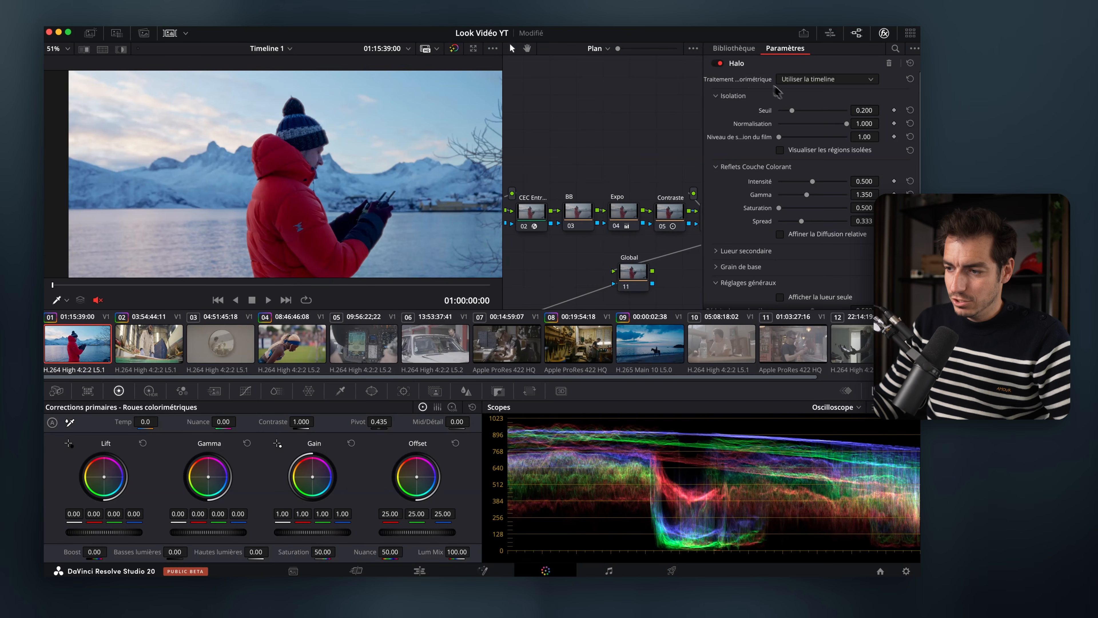
mouse_move(793, 112)
left_mouse_down()
mouse_move(823, 114)
mouse_move(779, 112)
mouse_move(820, 115)
mouse_move(780, 114)
mouse_move(794, 117)
left_mouse_up()
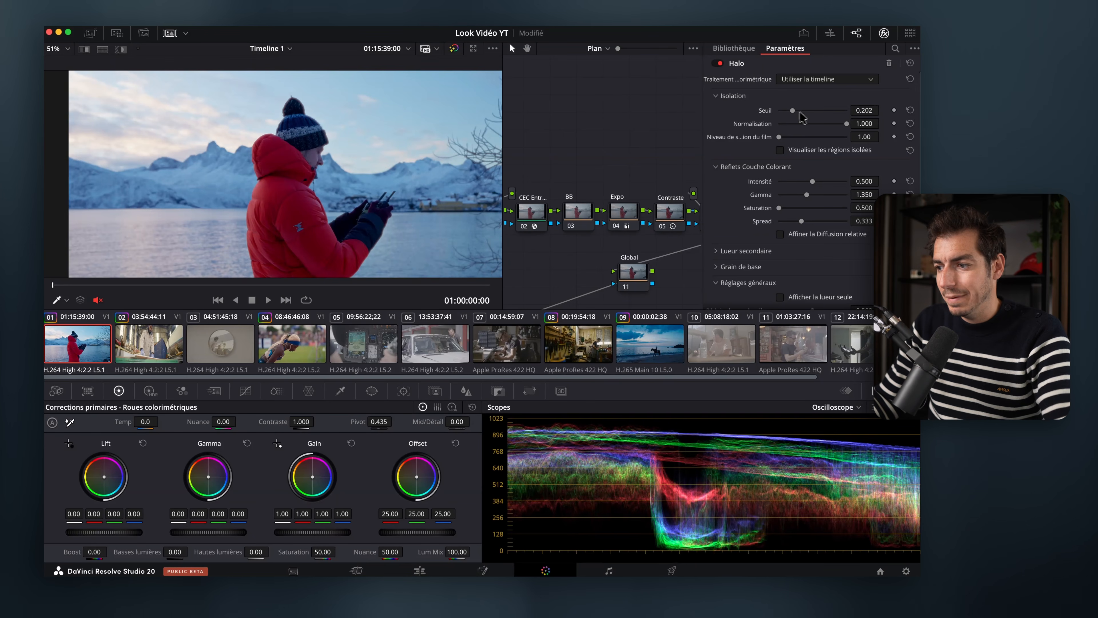
left_click(909, 111)
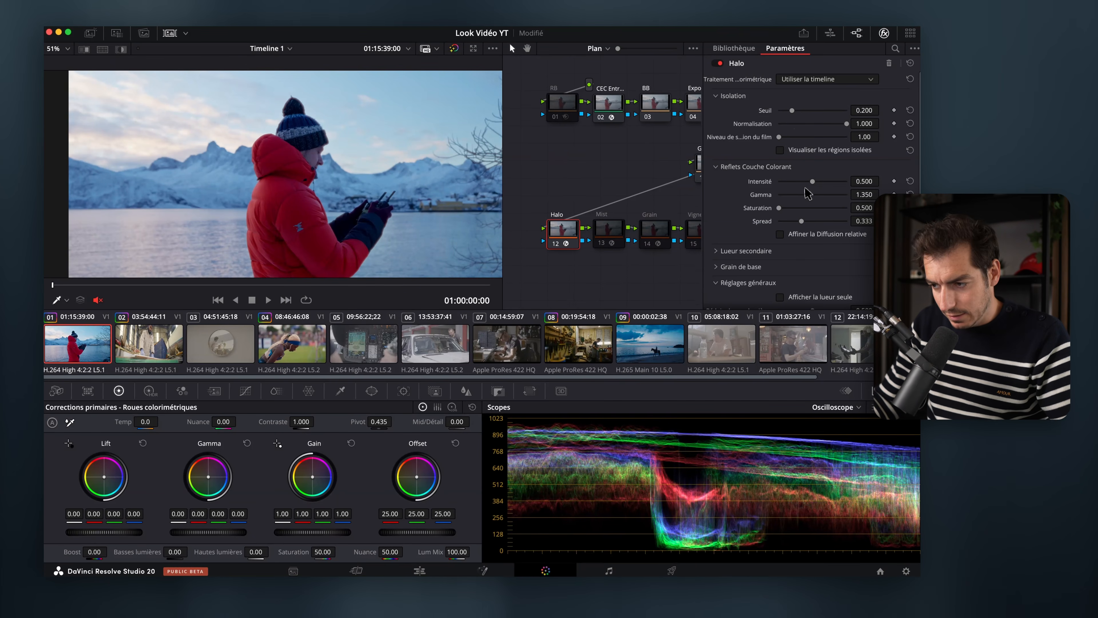
left_click(909, 64)
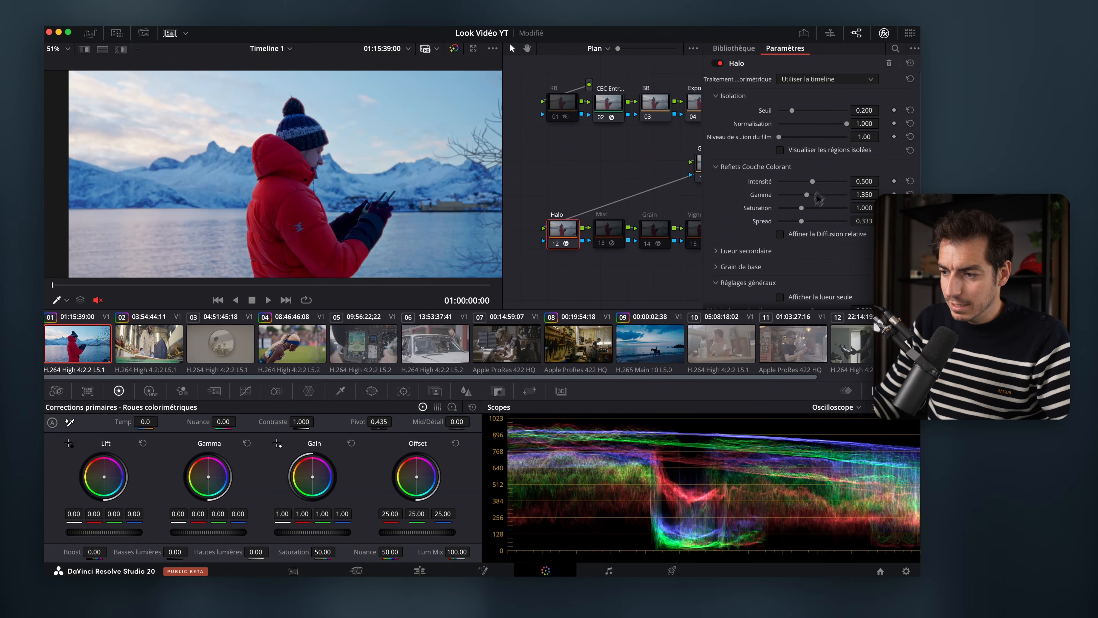
left_click_drag(802, 208, 772, 212)
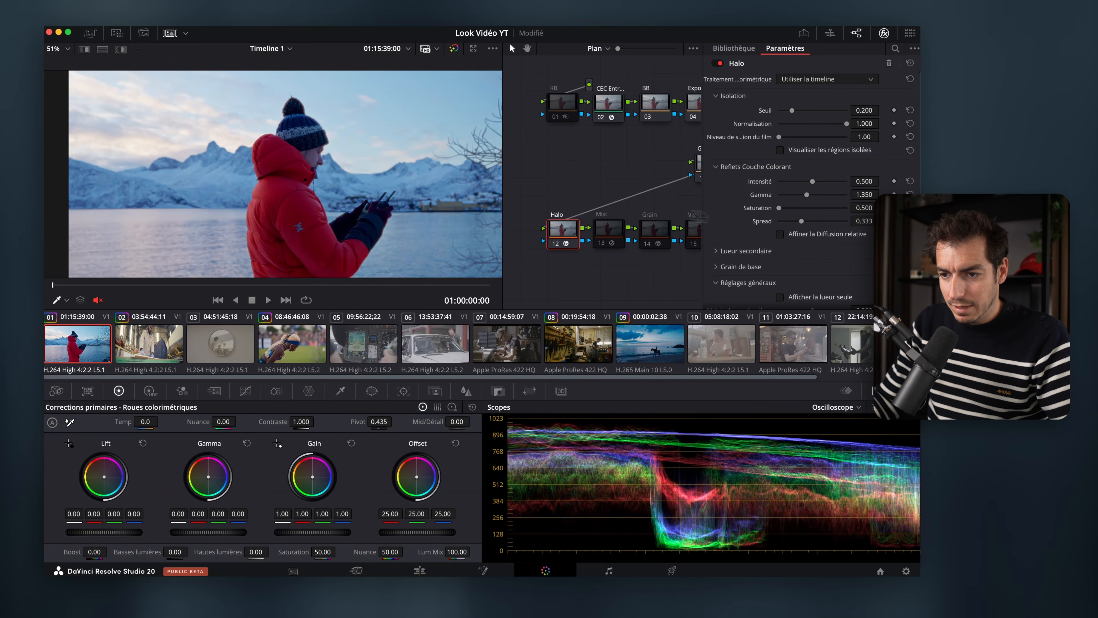
Inspect the hat's edge up close while varying the halo Saturation, leave it at 0.500 and view the whole image full screen.
scroll(276, 126, "up", 8)
scroll(276, 125, "down", 1)
left_click_drag(276, 125, 336, 179)
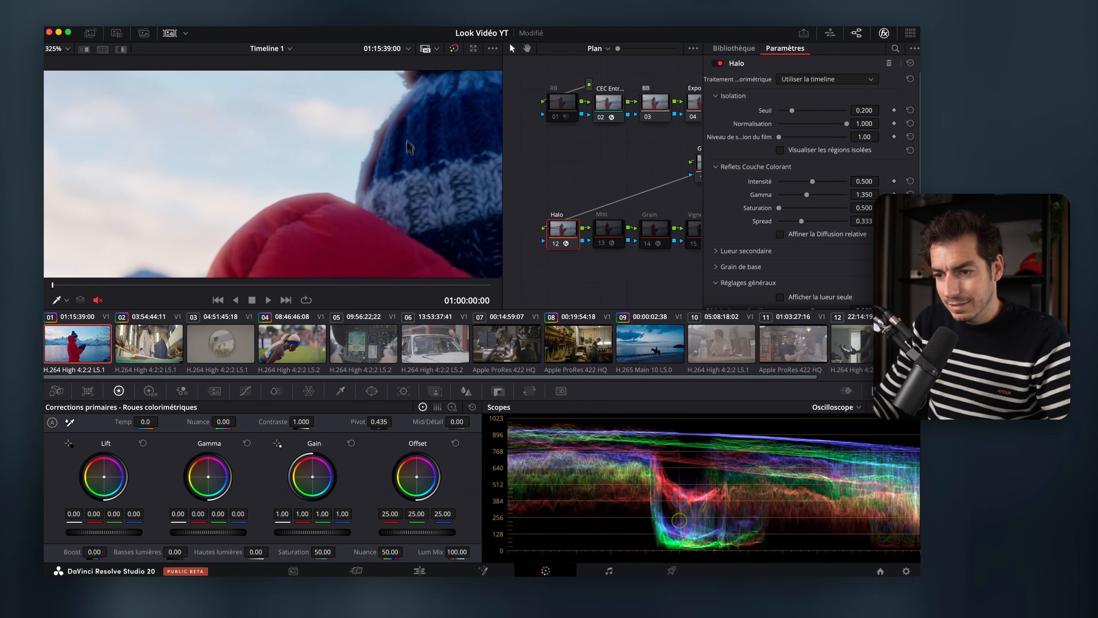
mouse_move(779, 209)
left_mouse_down()
mouse_move(825, 209)
mouse_move(770, 210)
left_mouse_up()
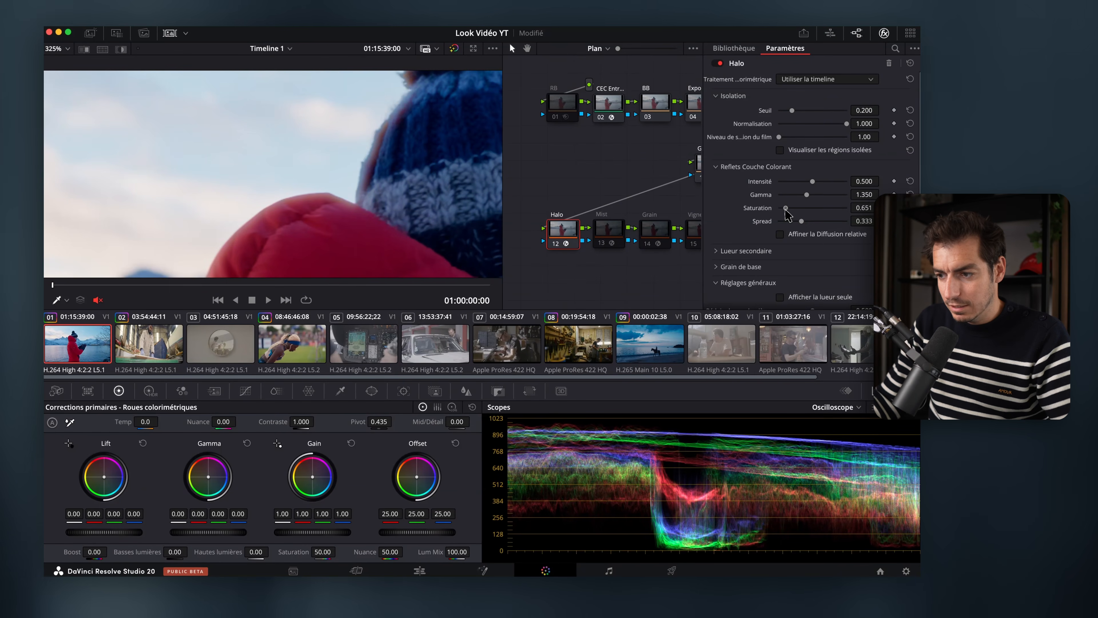
scroll(420, 172, "down", 10)
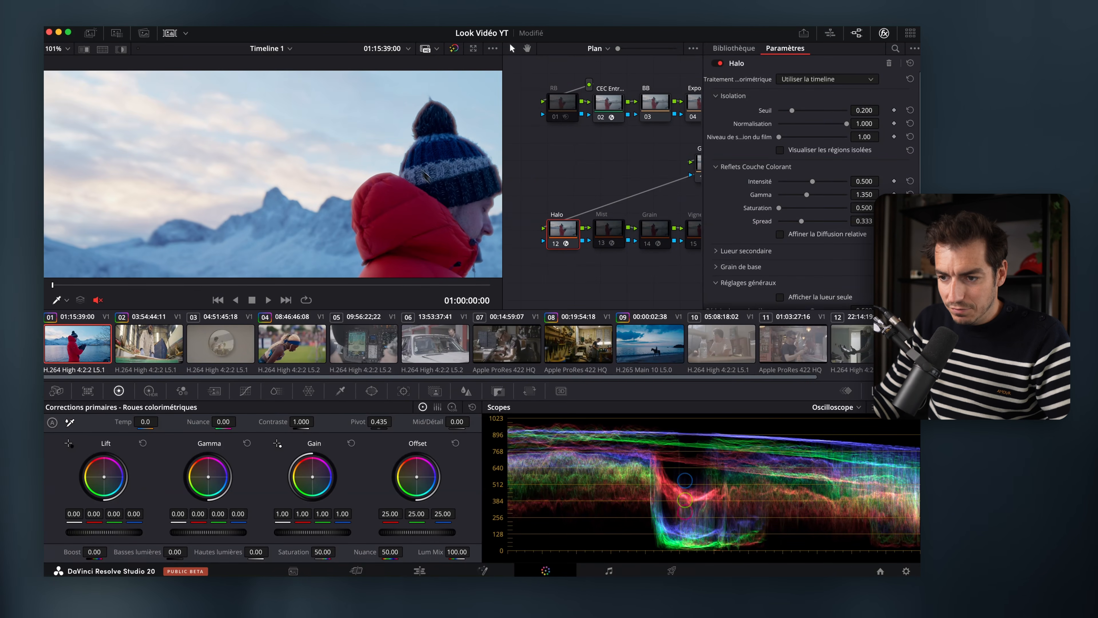
scroll(322, 164, "down", 4)
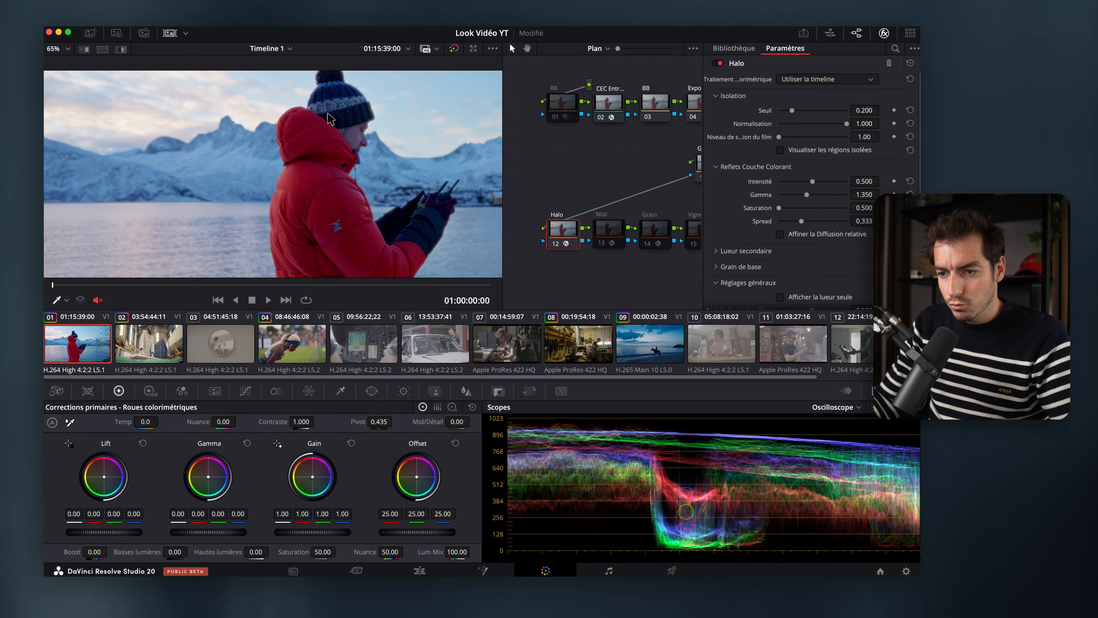
scroll(337, 164, "down", 2)
key("super+f")
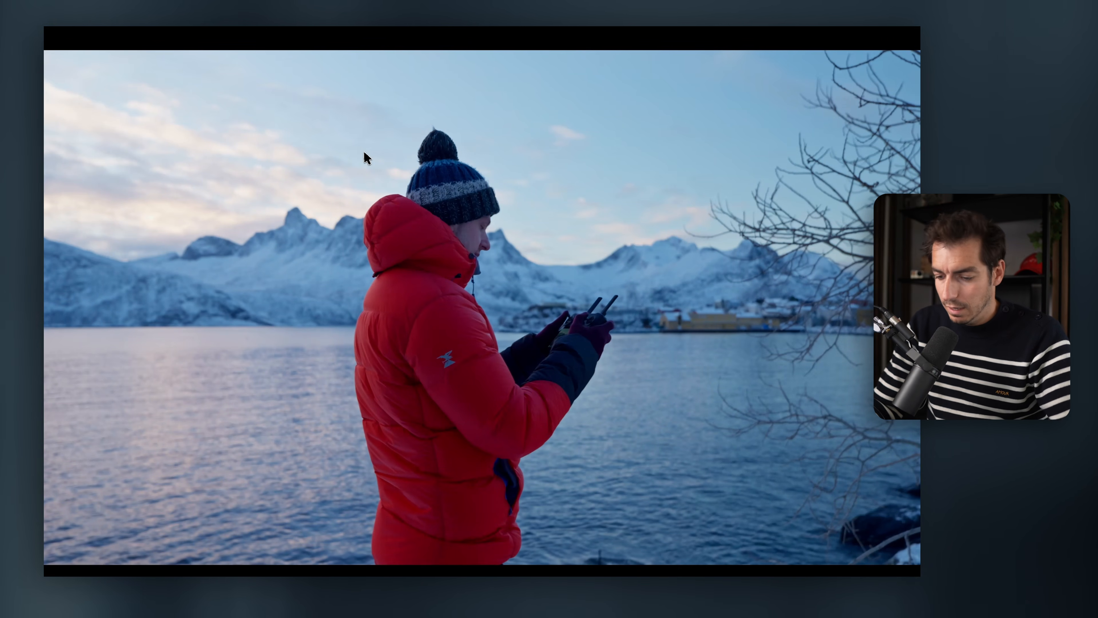
key("super+f")
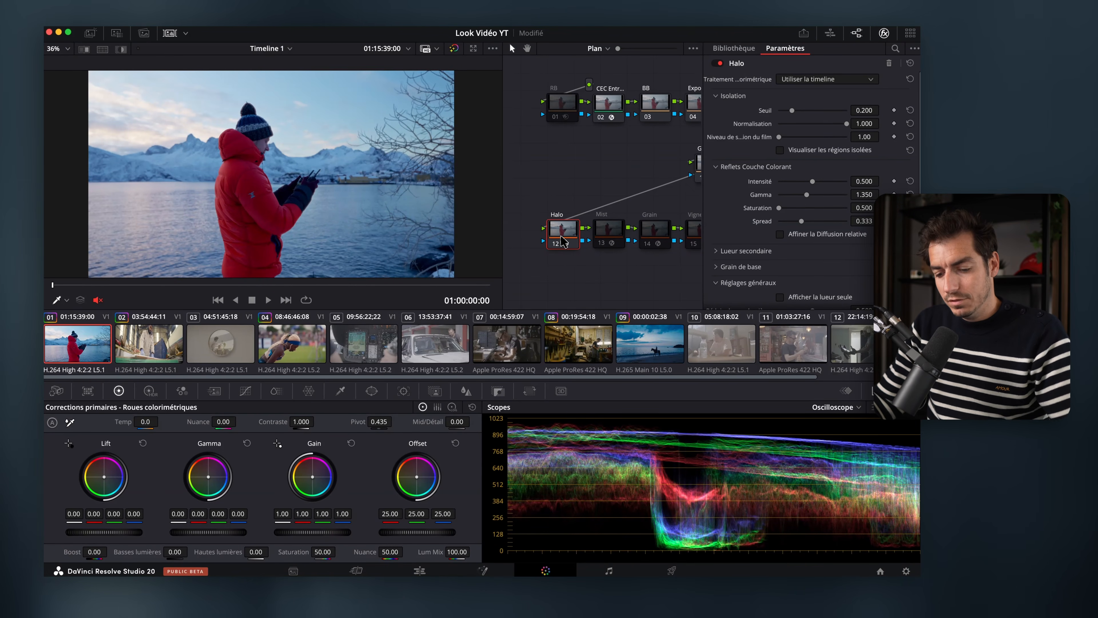
Add a serial node before the Halo node and place it just above.
key("shift+s")
left_click_drag(563, 265, 559, 186)
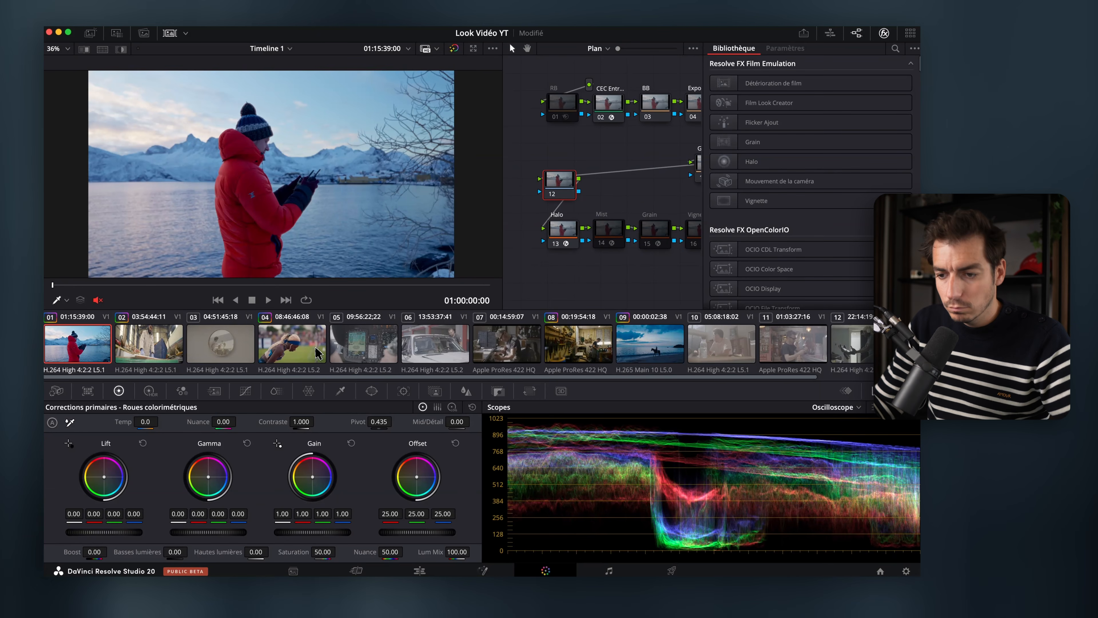
left_click_drag(567, 185, 564, 182)
Set the new node's blending mode to Superposition and its blur radius to 3.73.
right_click(561, 183)
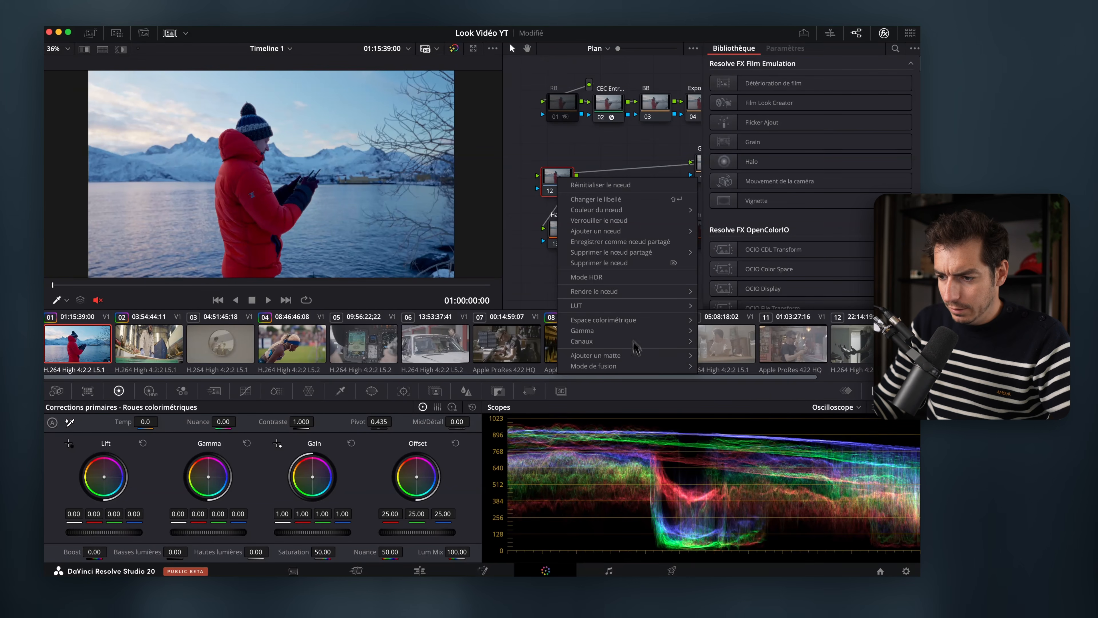
mouse_move(635, 366)
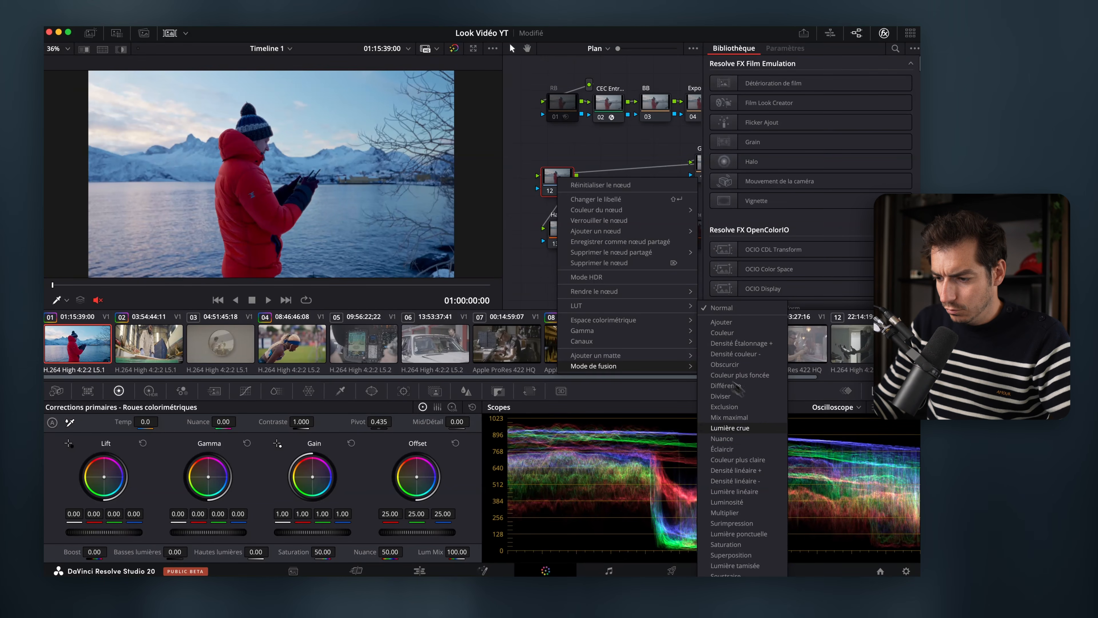
left_click(753, 555)
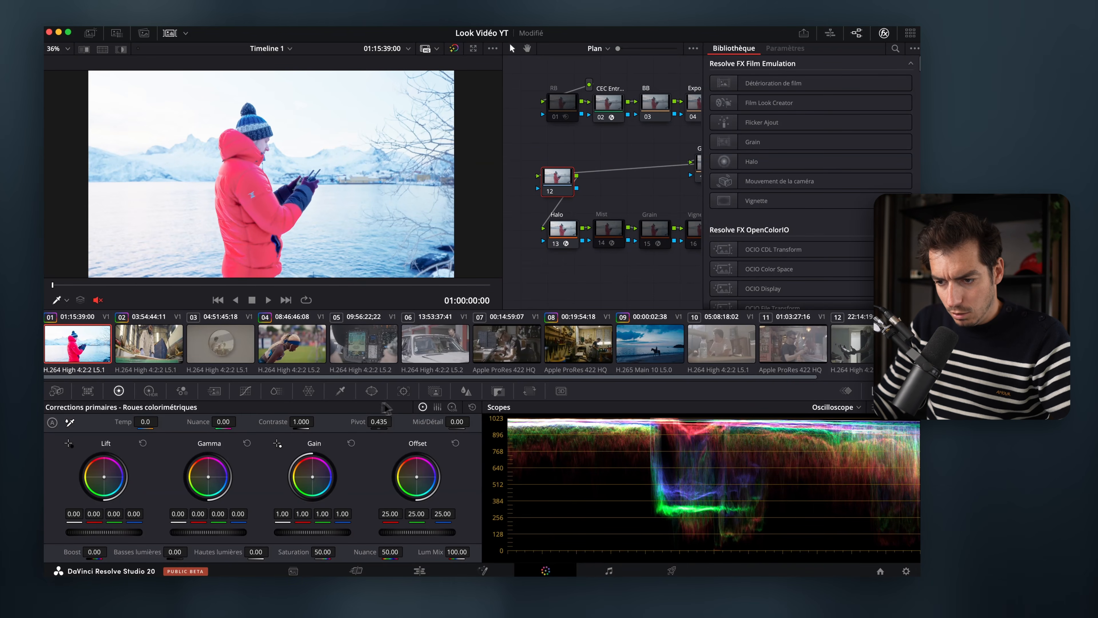
left_click(462, 393)
left_click_drag(127, 477, 127, 422)
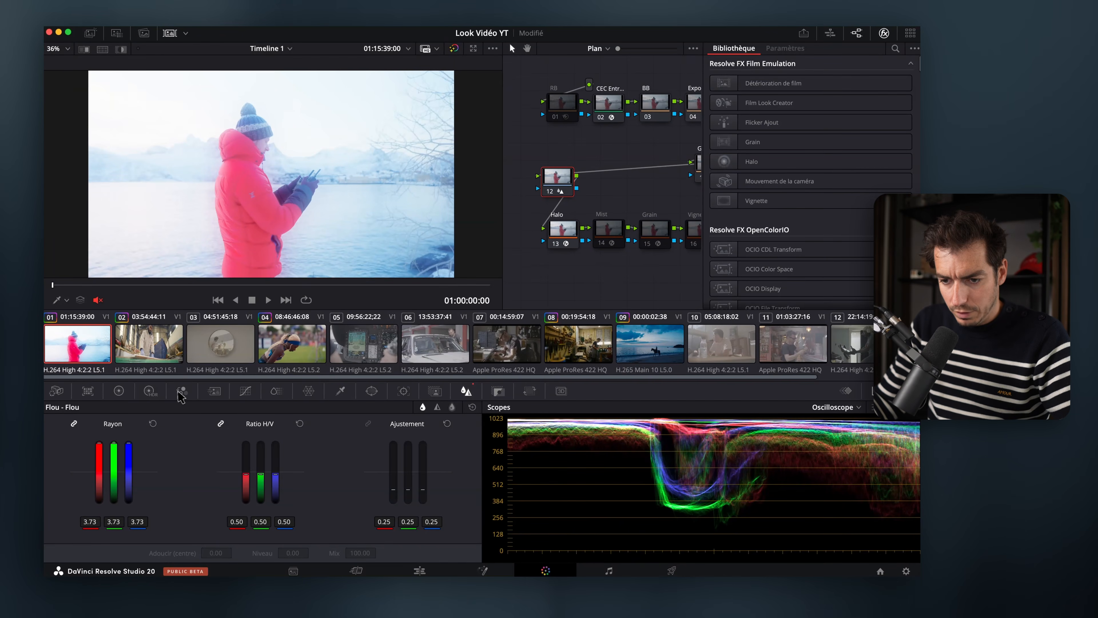
Tint the new node's Gain toward orange-red and pull its linked custom curve down steeply to keep only the highlights.
left_click(123, 392)
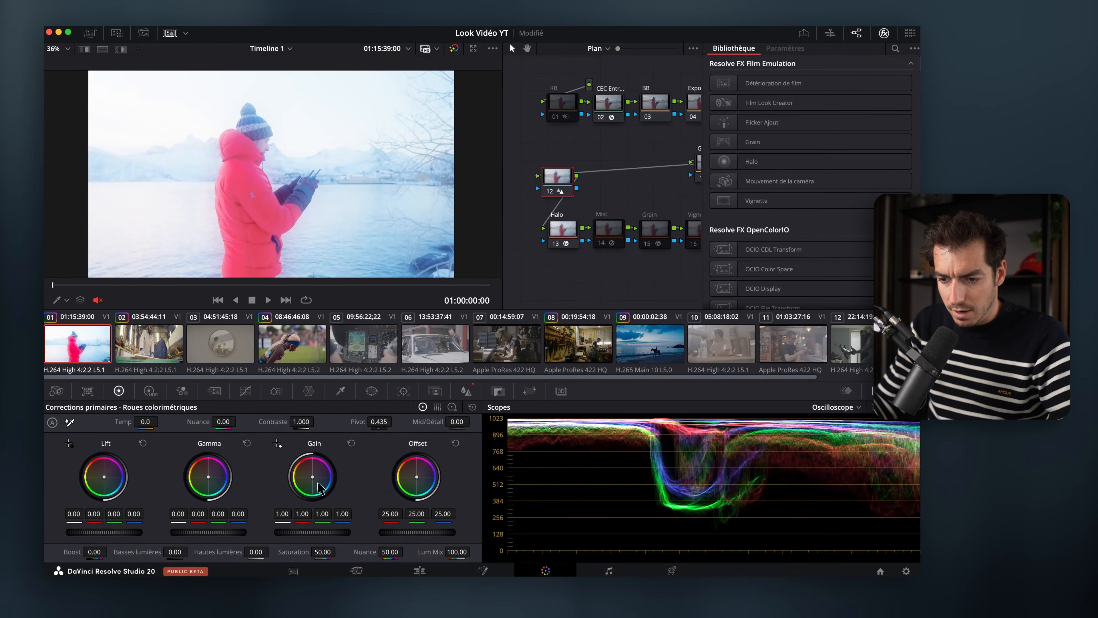
left_click_drag(314, 479, 285, 438)
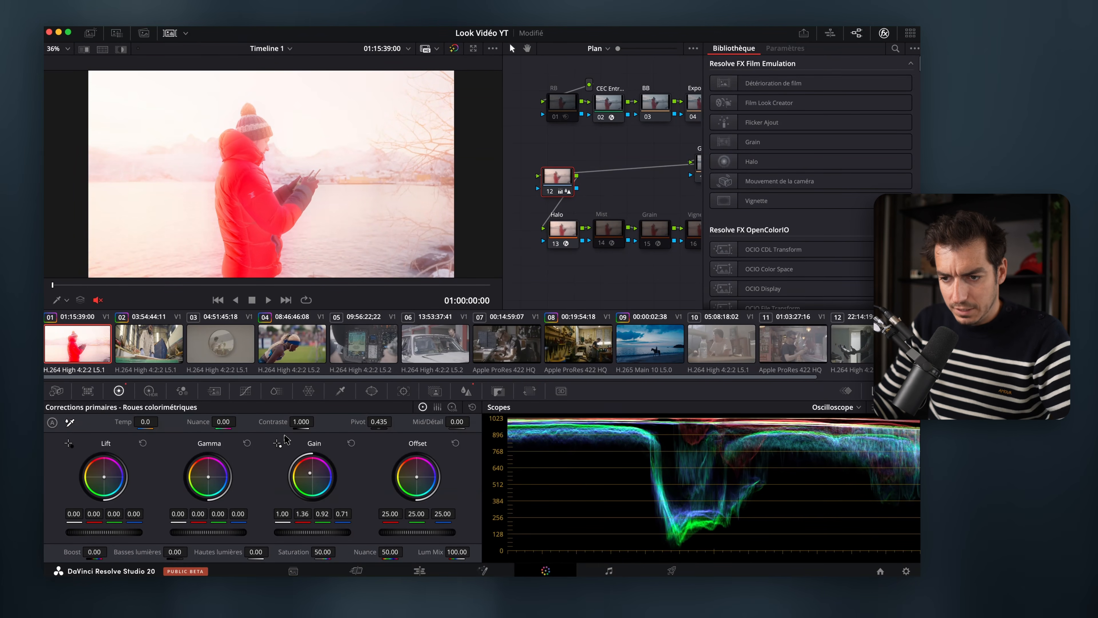
left_click(245, 391)
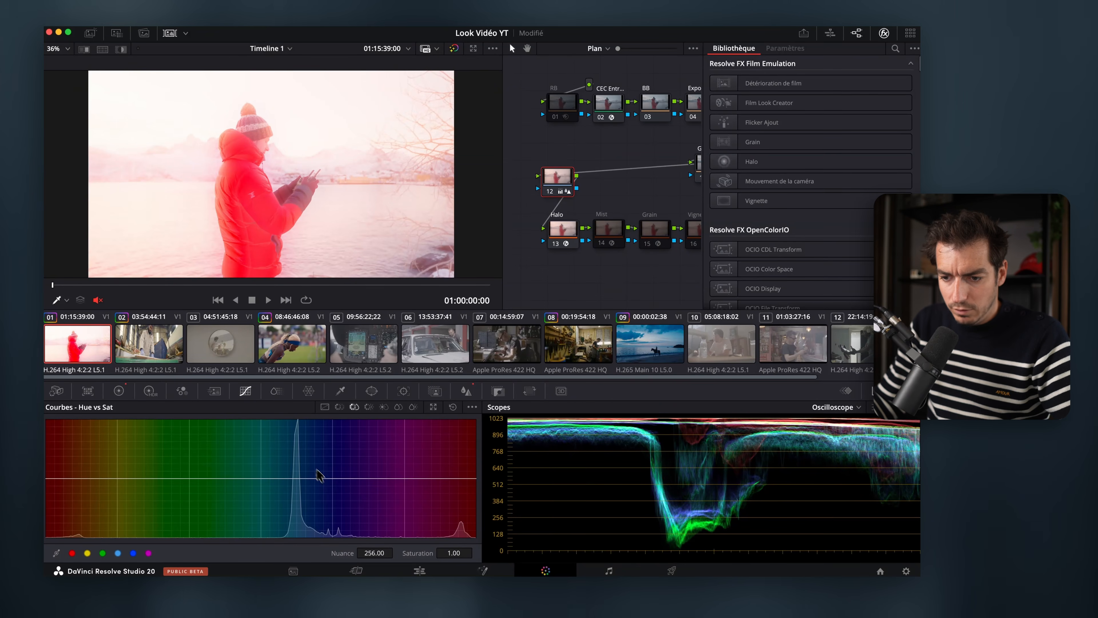
left_click(325, 407)
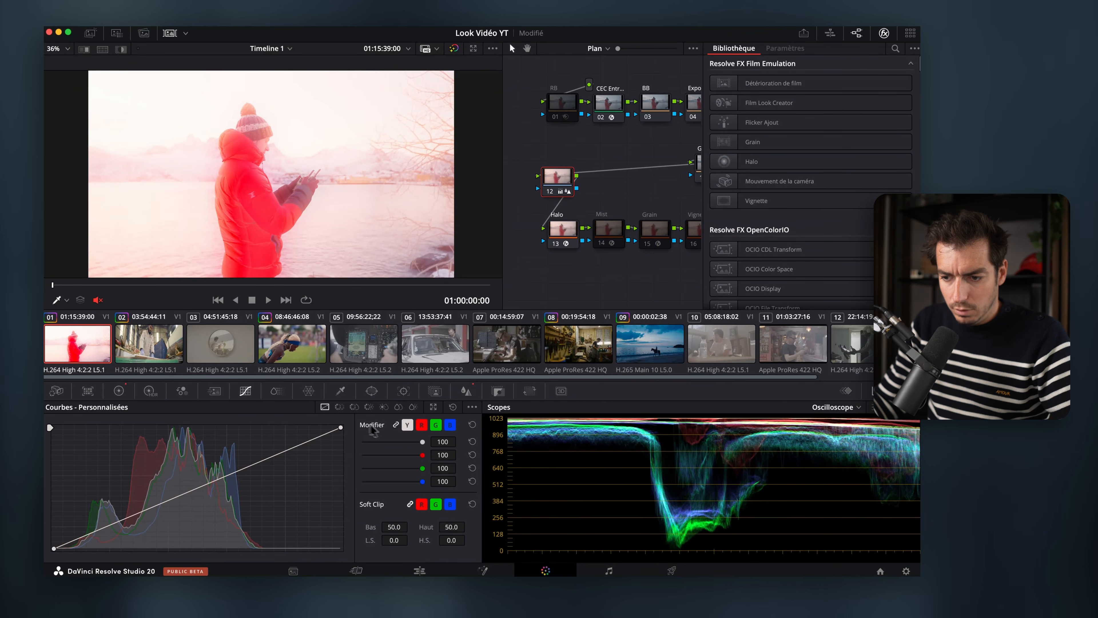
left_click(421, 425)
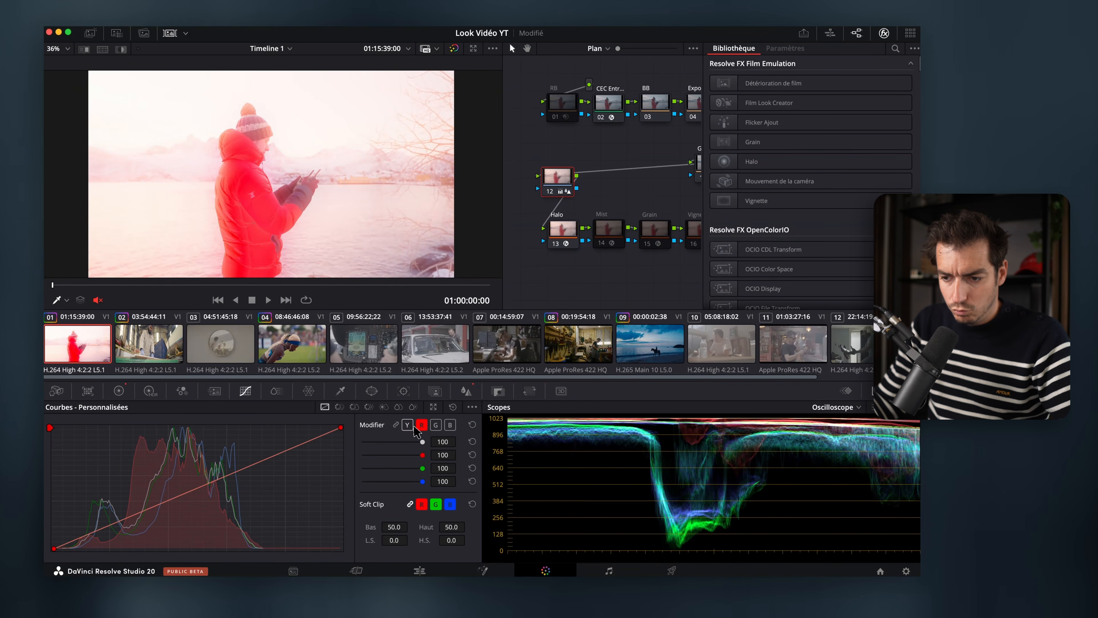
left_click(408, 425)
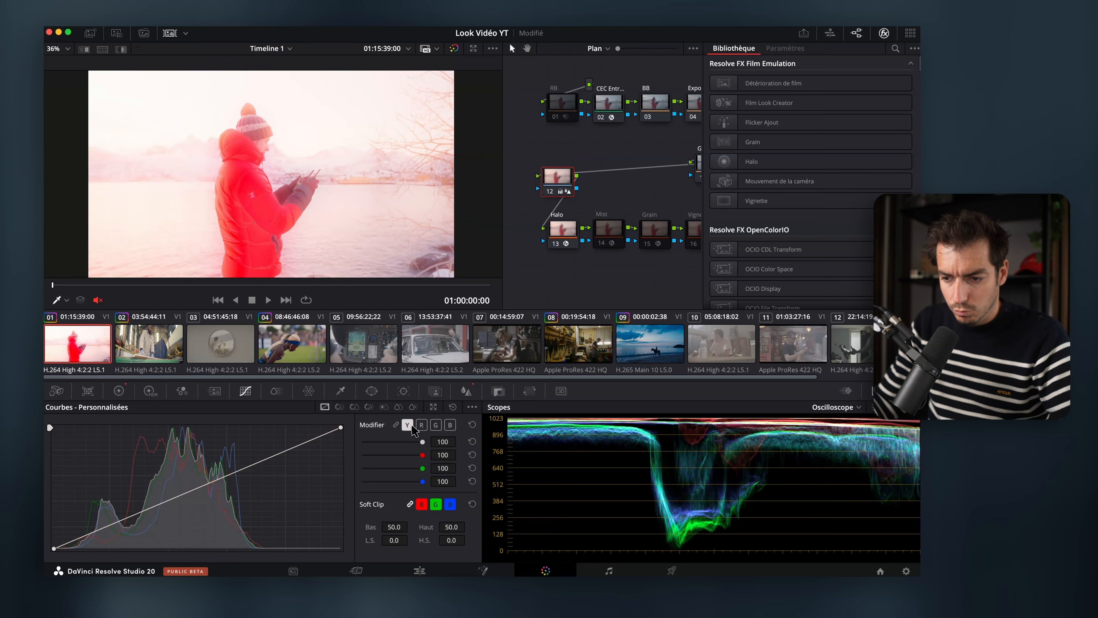
left_click(397, 426)
left_click_drag(196, 488, 279, 559)
Check the glow full screen with the node off and on, and shift its Gain to 1.27 red, 0.94 green and 0.77 blue.
key("super+f")
key("super+d")
key("super+d")
key("super+d")
key("super+d")
key("super+f")
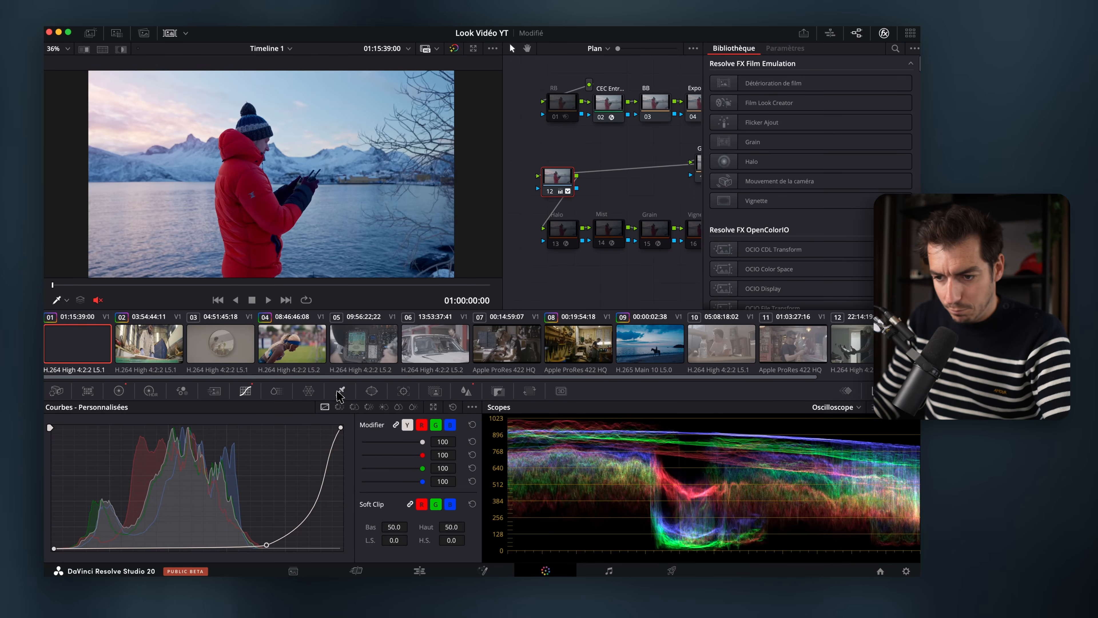
left_click(119, 391)
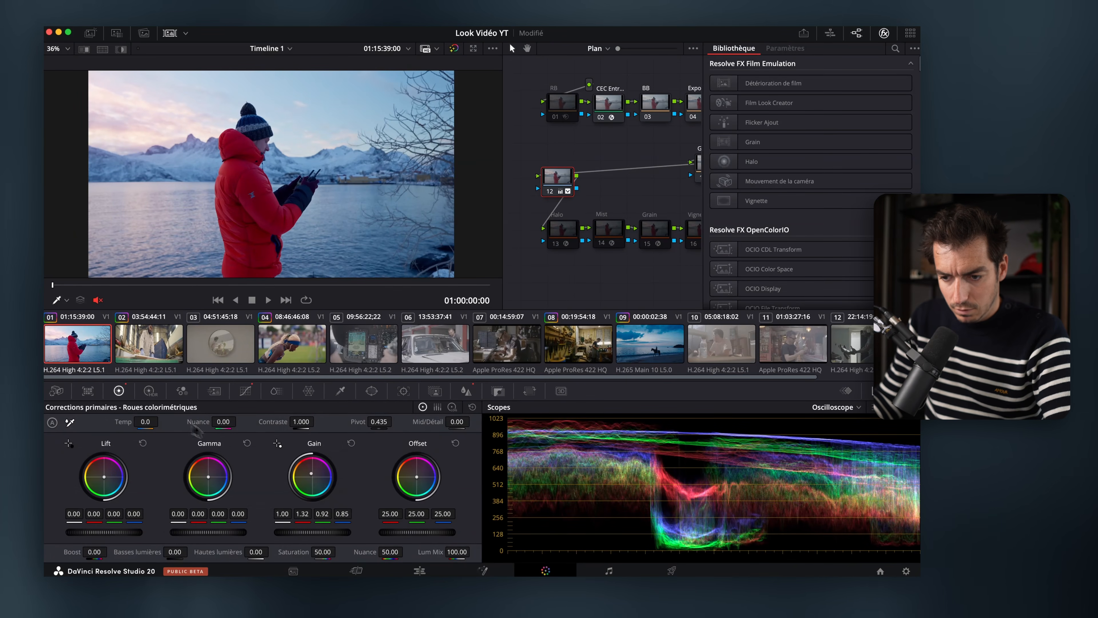
left_click_drag(310, 472, 304, 476)
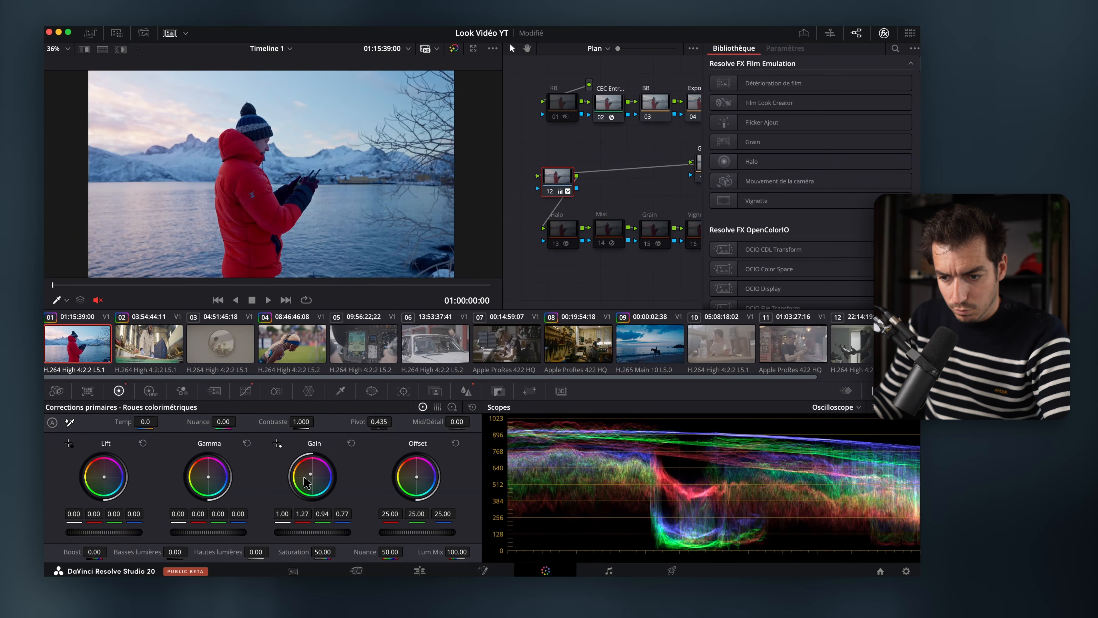
Compare the full-screen image with the manual glow node switched on and off.
key("super+f")
key("super+d")
key("super+d")
key("super+d")
key("super+d")
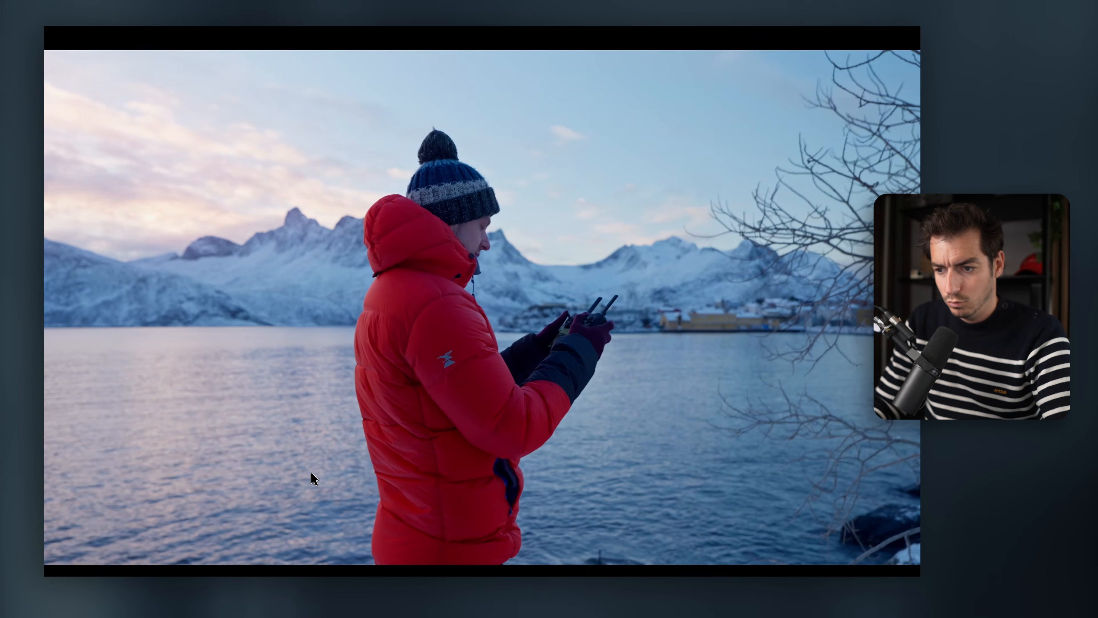
key("super+d")
key("super+d")
key("super+f")
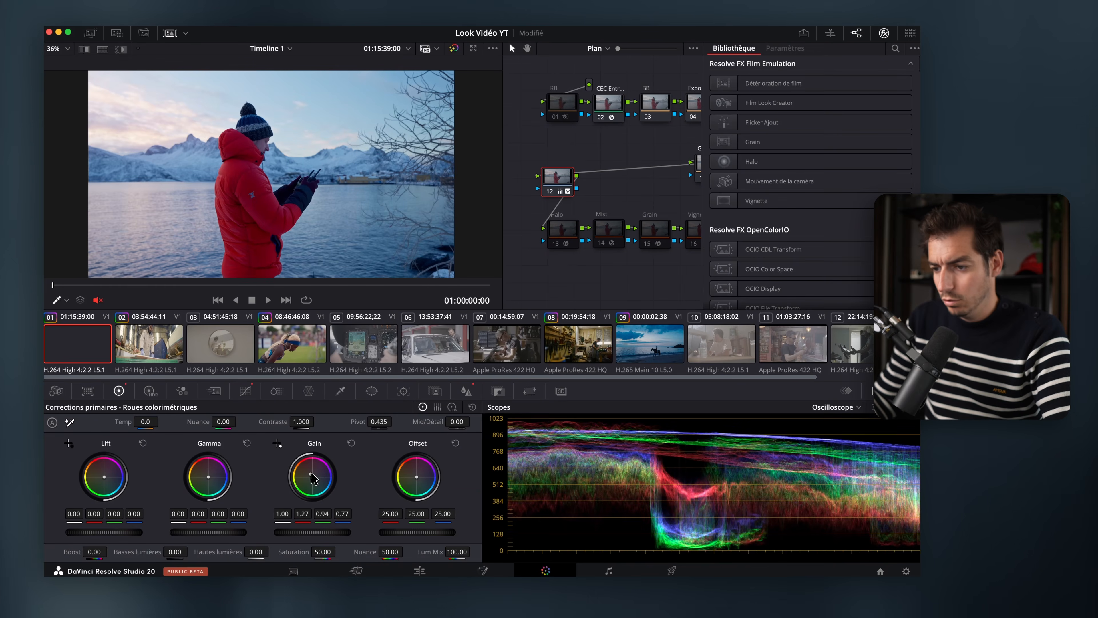
key("super+f")
key("super+d")
key("super+d")
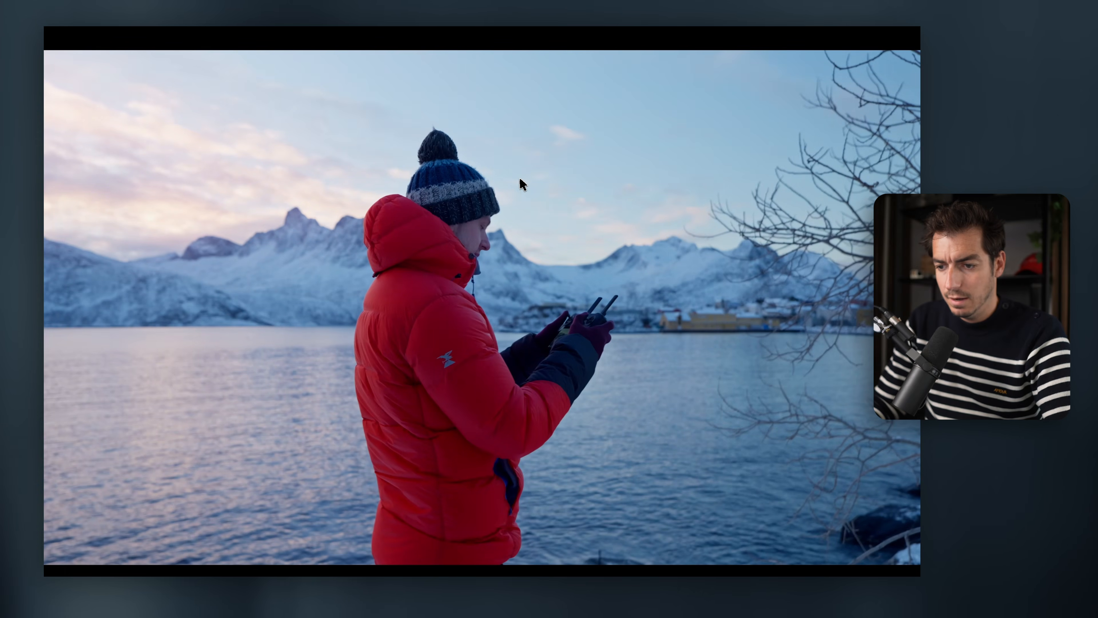
key("super+f")
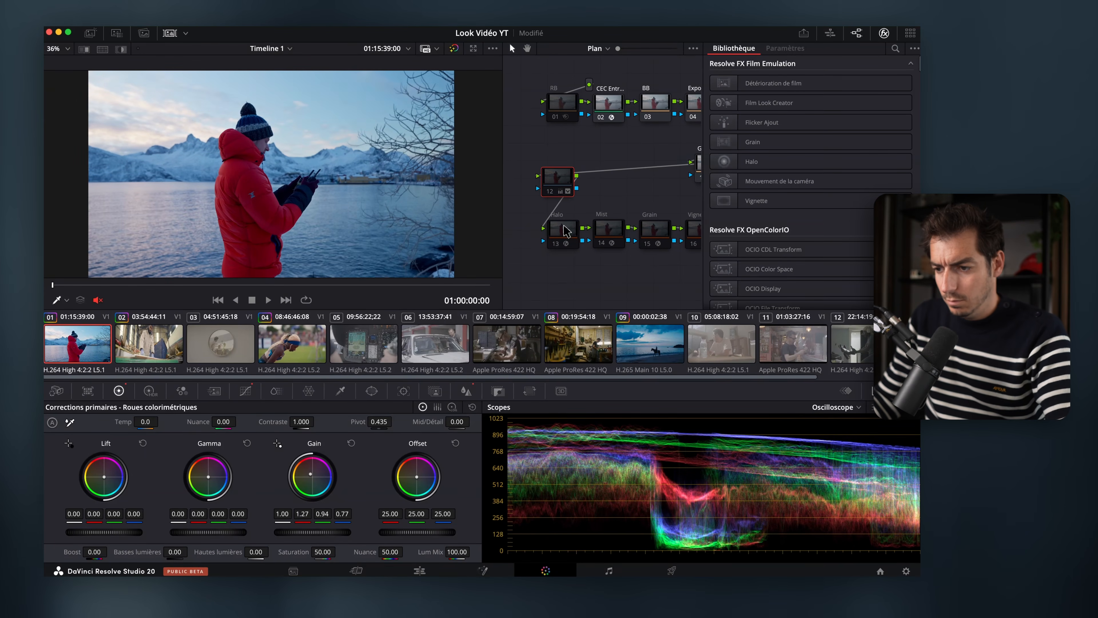
Select the Halo node and compare the full-screen image with it switched on and off.
left_click(563, 230)
key("super+f")
key("super+d")
key("super+d")
key("super+d")
key("super+d")
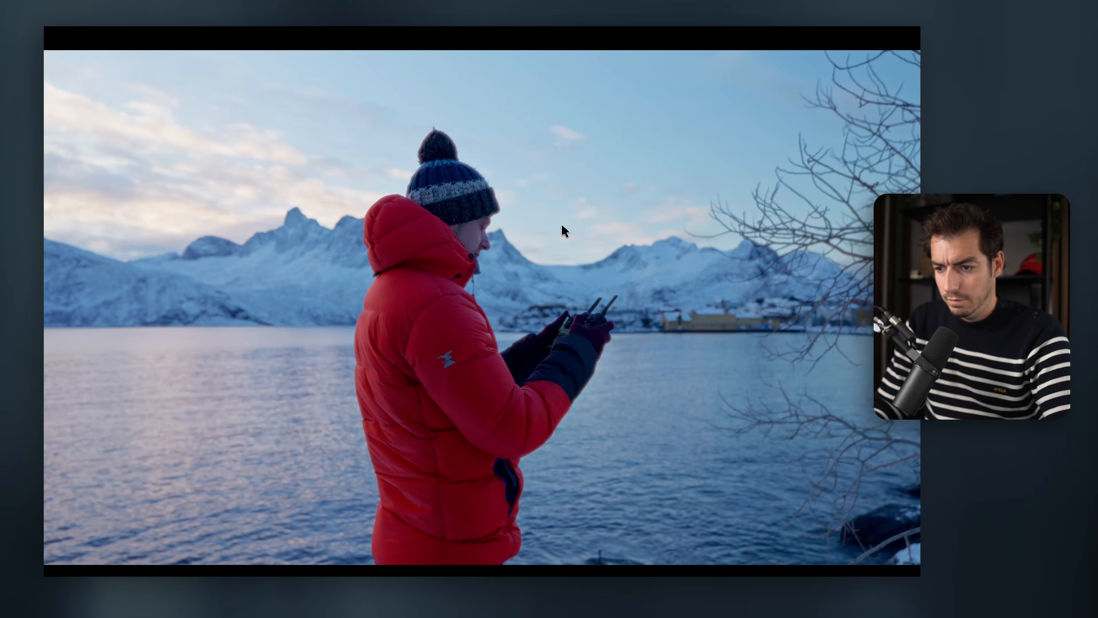
key("super+d")
key("super+d")
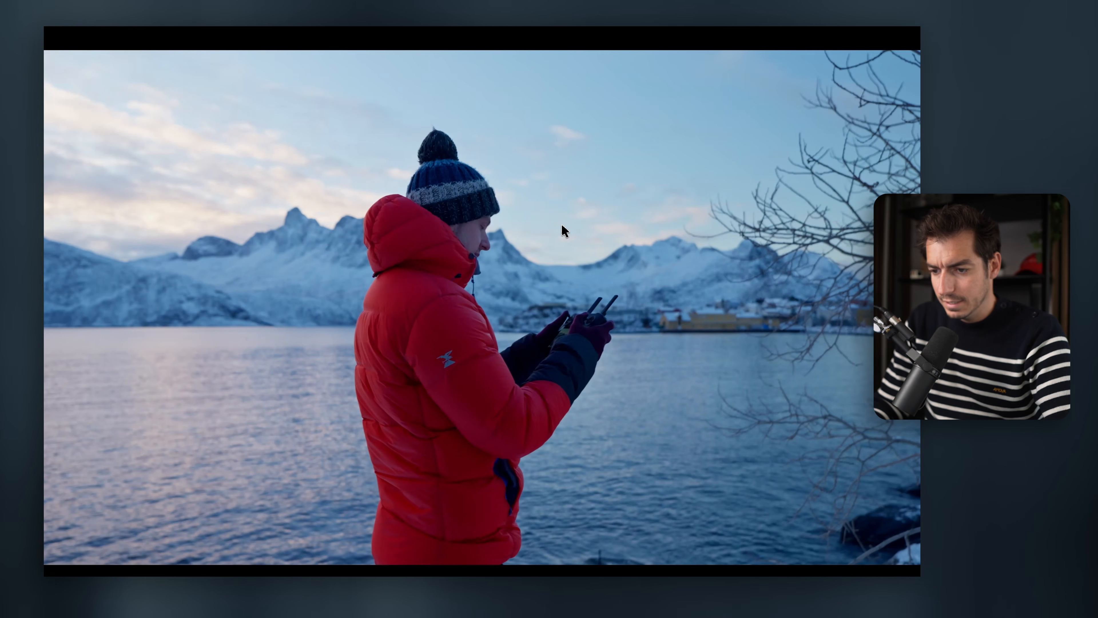
key("super+f")
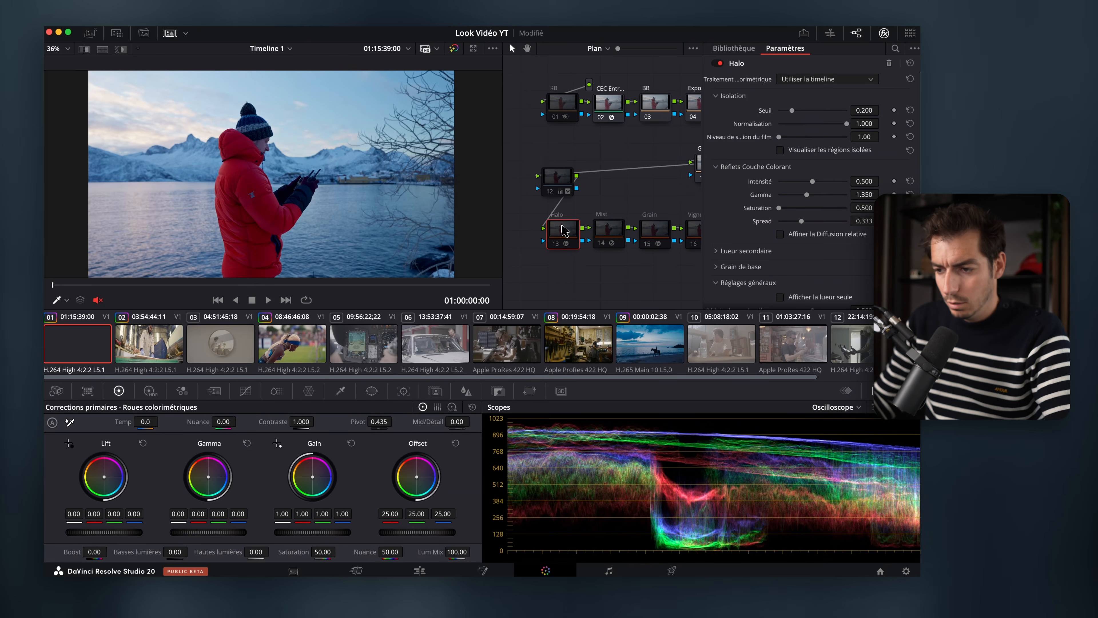
Enable the Halo node and delete the manual glow node just above it.
key("super+d")
left_click(555, 186)
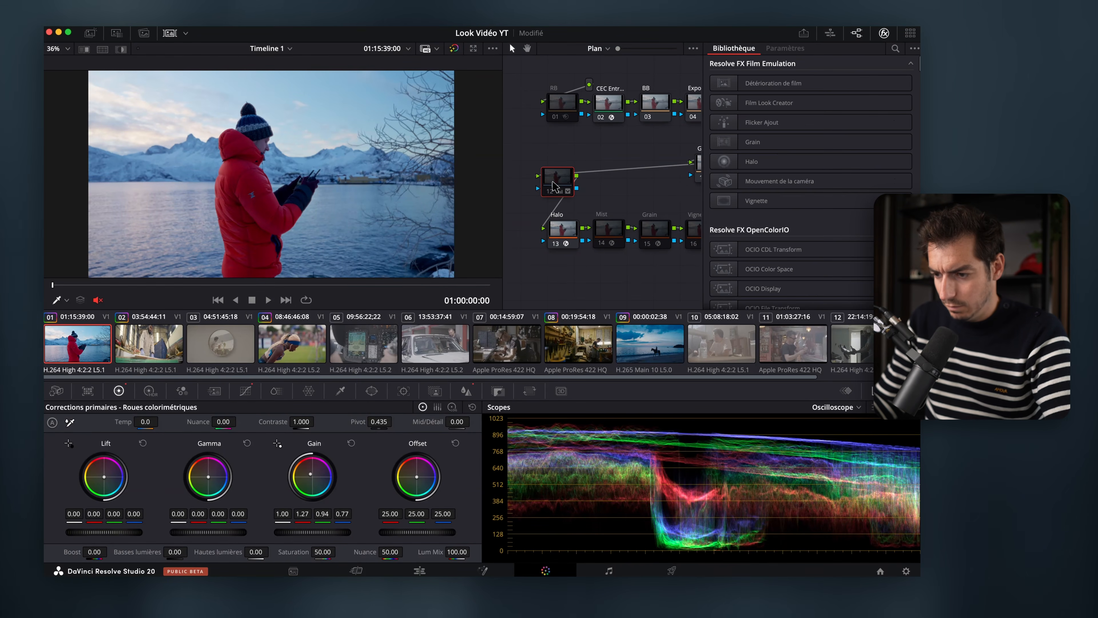
key("Delete")
Select the Mist node, toggle it to compare its effect on the image, and leave it enabled.
left_click(605, 233)
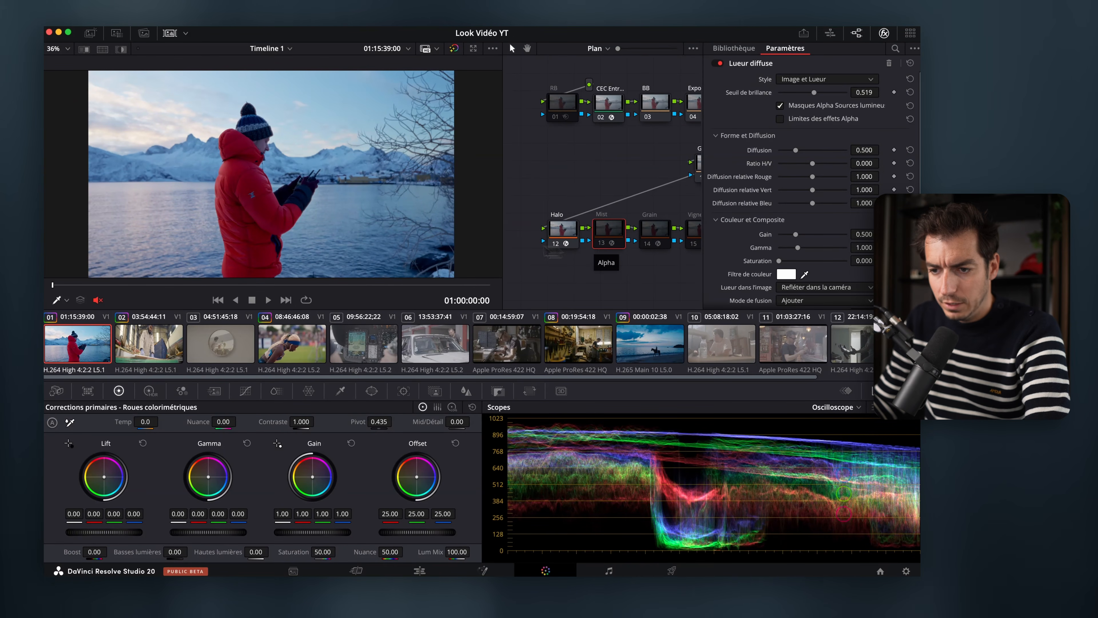
key("super+d")
key("super+d")
key("super+d")
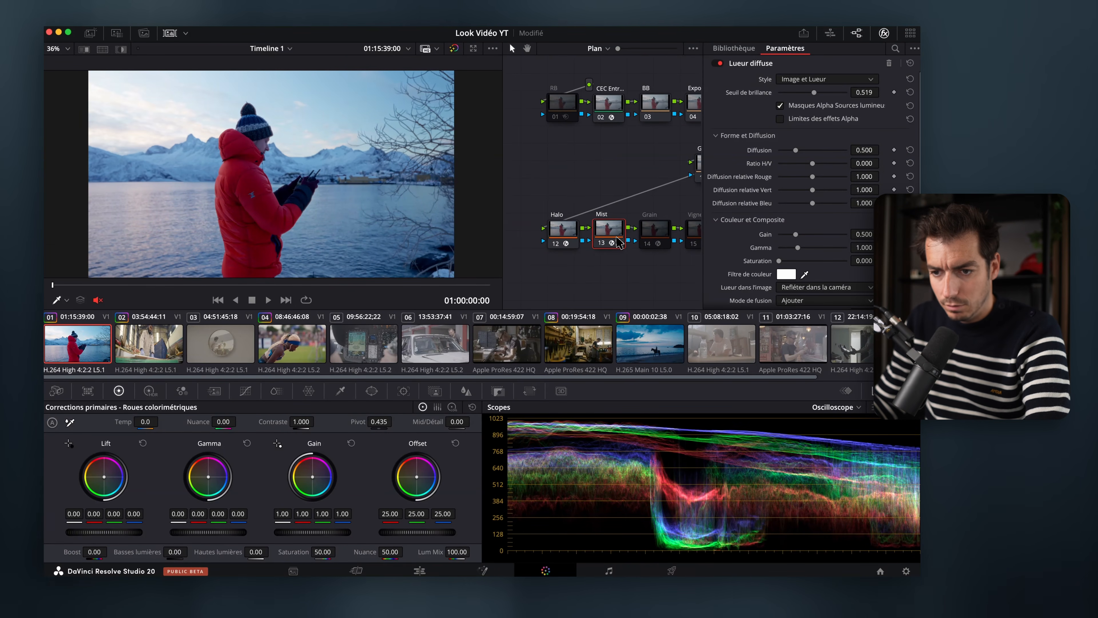
key("super+d")
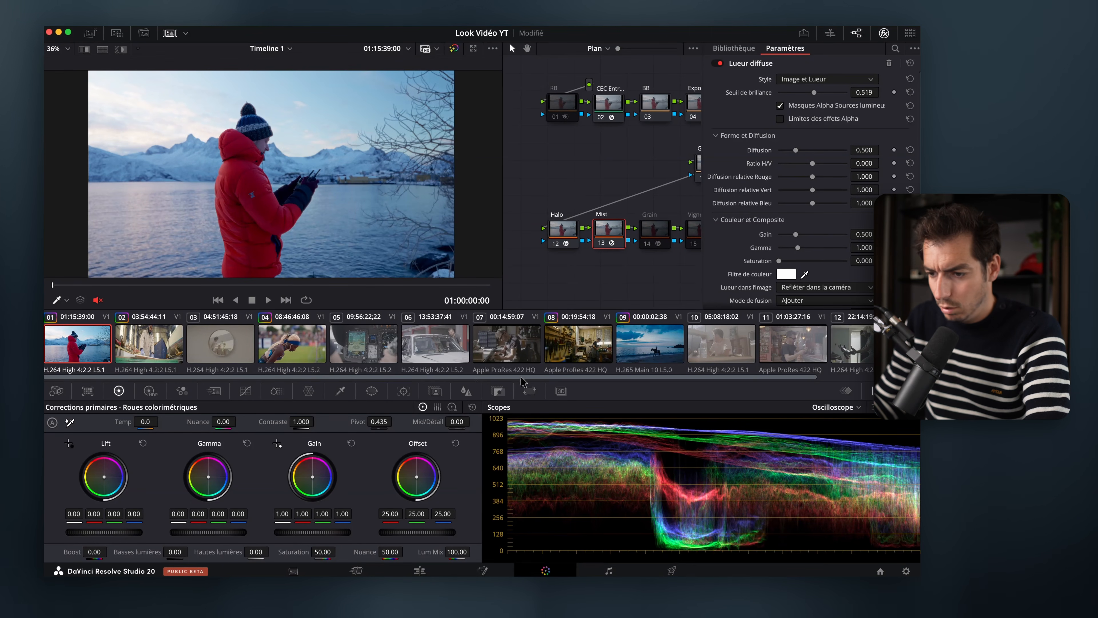
Apply the PowerGrade node tree from the gallery to clip 13 with the lit lamp and view the result full screen.
left_click_drag(521, 377, 782, 378)
left_click(837, 346)
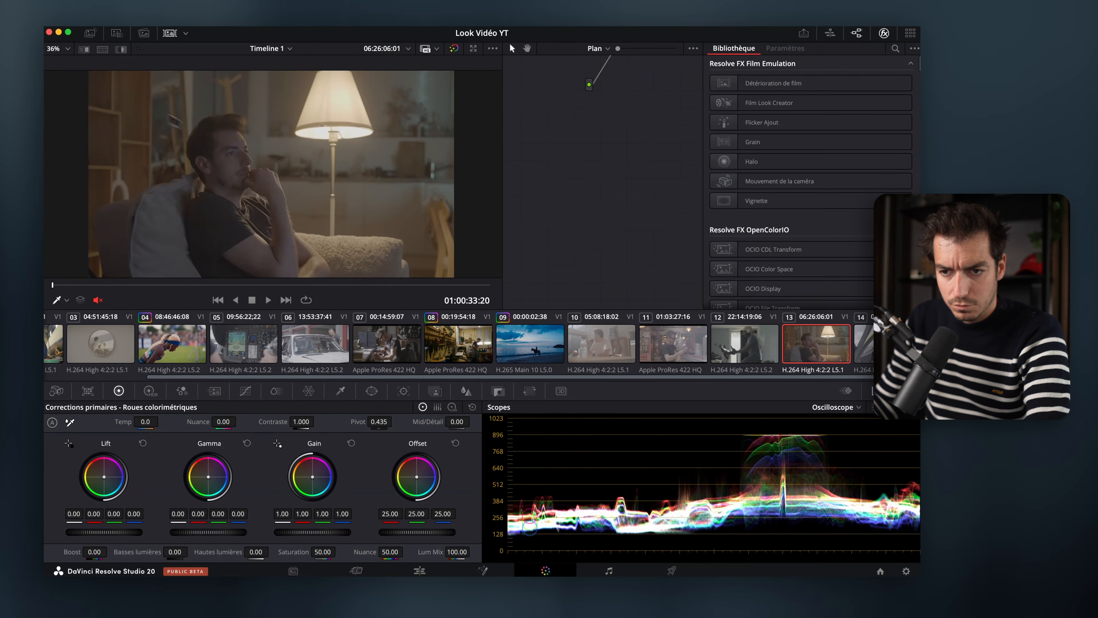
left_click(90, 33)
left_click_drag(147, 81, 390, 171)
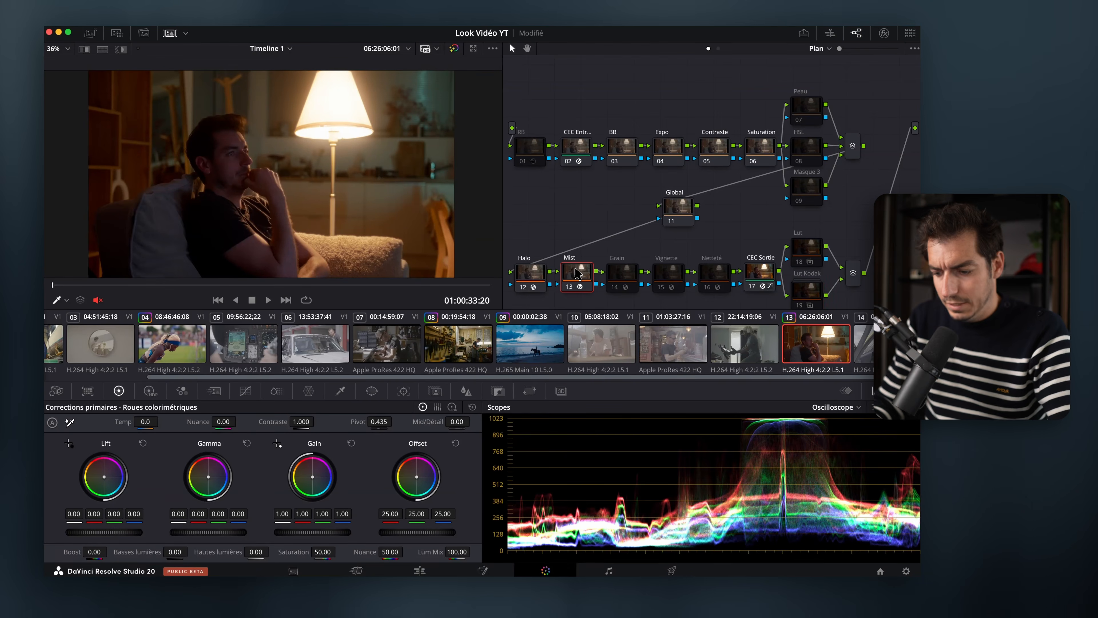
key("super+f")
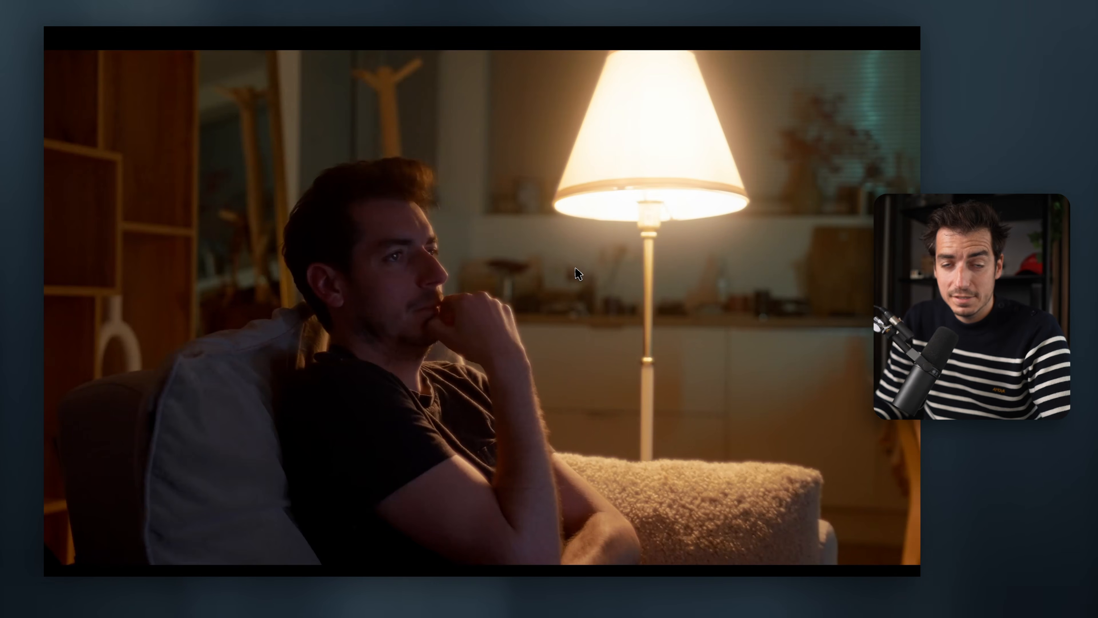
key("super+f")
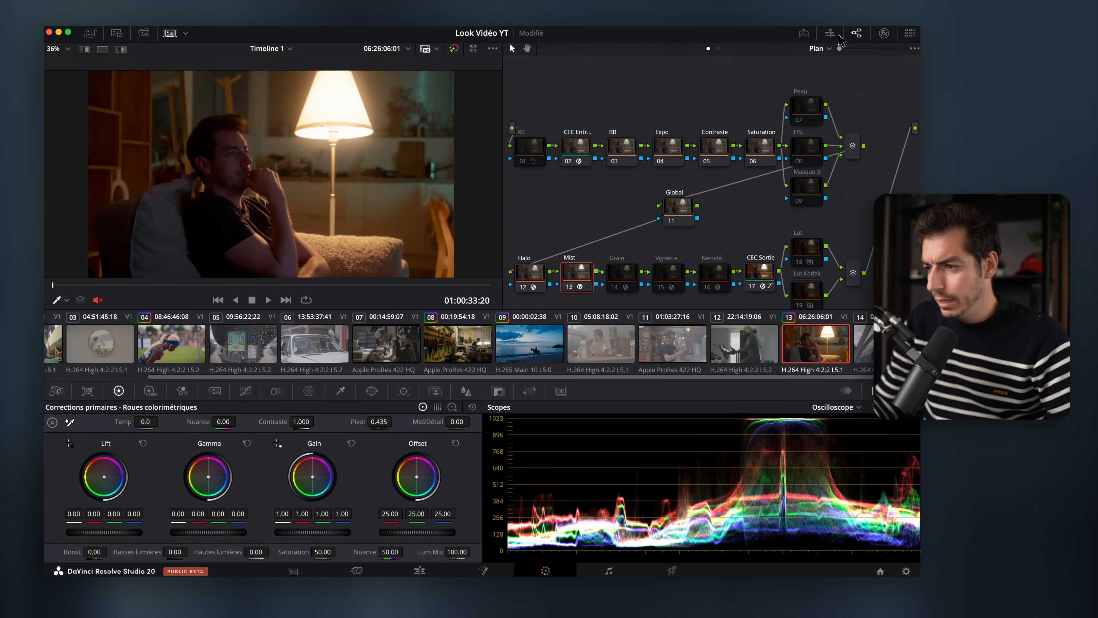
Open the Mist node's Lueur diffuse settings, try several Seuil de brillance values and reset that parameter.
left_click(884, 33)
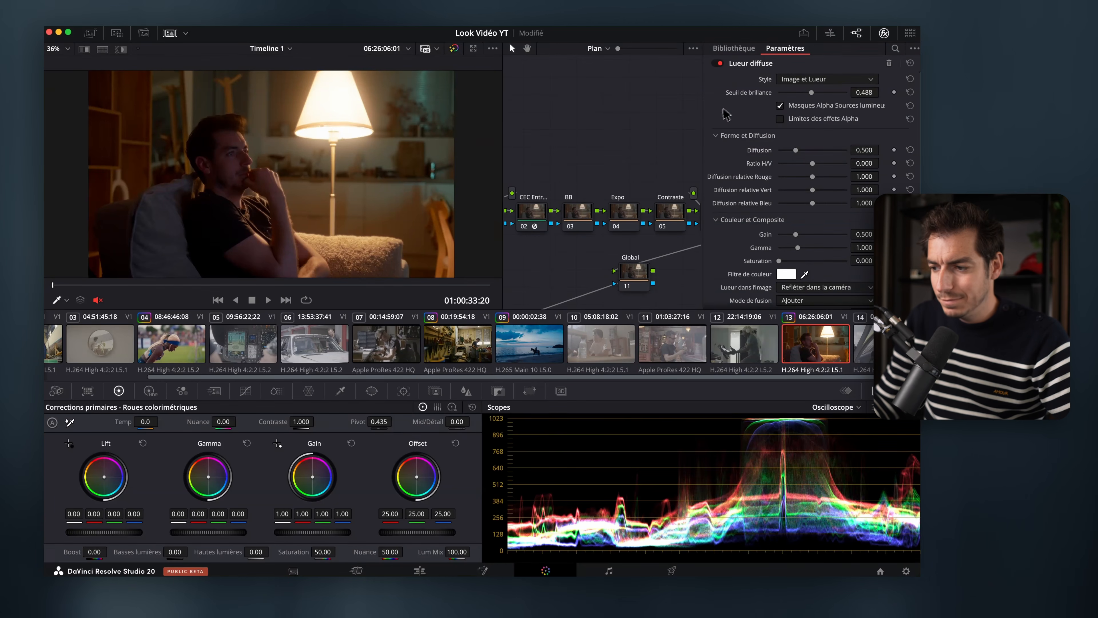
scroll(726, 114, "down", 1)
scroll(731, 127, "up", 1)
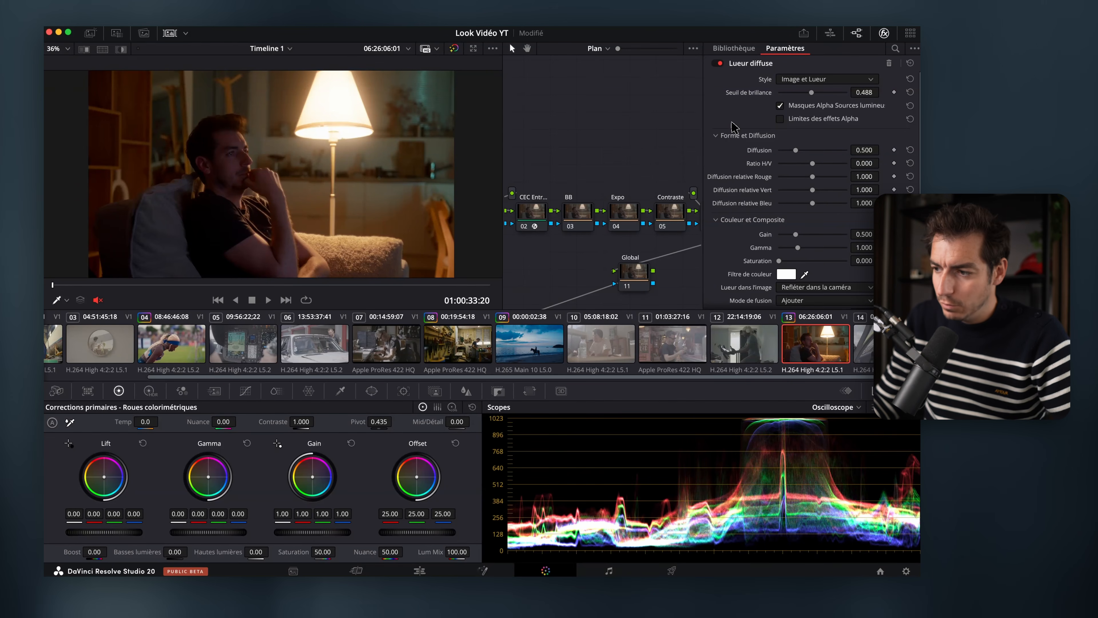
left_click_drag(812, 93, 780, 96)
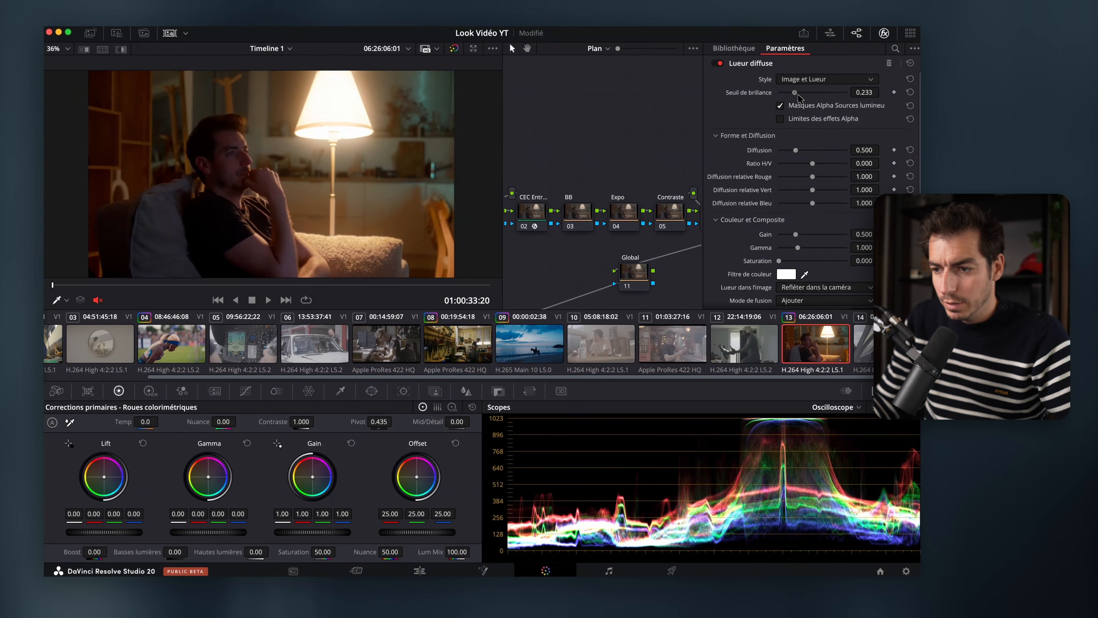
left_click_drag(812, 94, 813, 94)
left_click(910, 92)
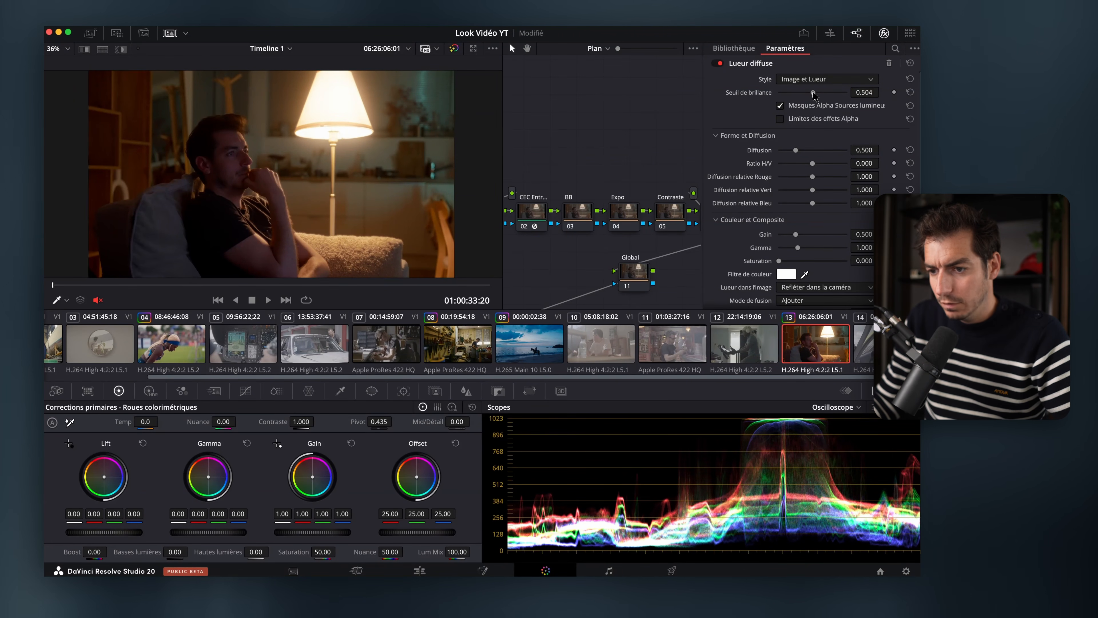
Vary the Mist effect's Saturation, keep it at 0.000, and set its Opacité to about 0.194.
scroll(756, 244, "down", 3)
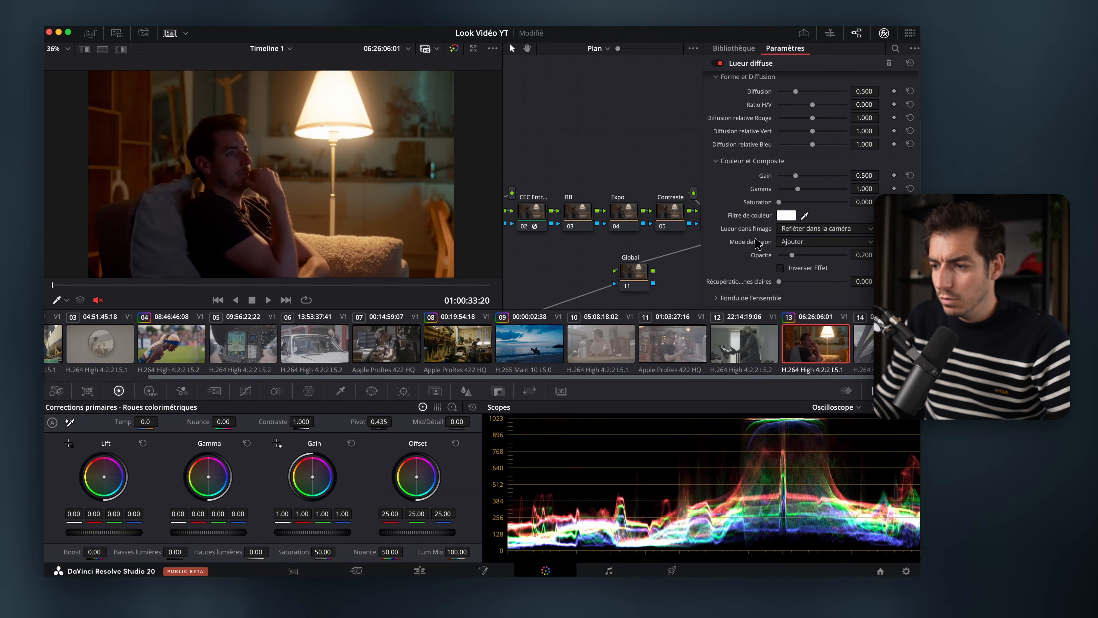
mouse_move(779, 203)
left_mouse_down()
mouse_move(813, 203)
mouse_move(773, 207)
left_mouse_up()
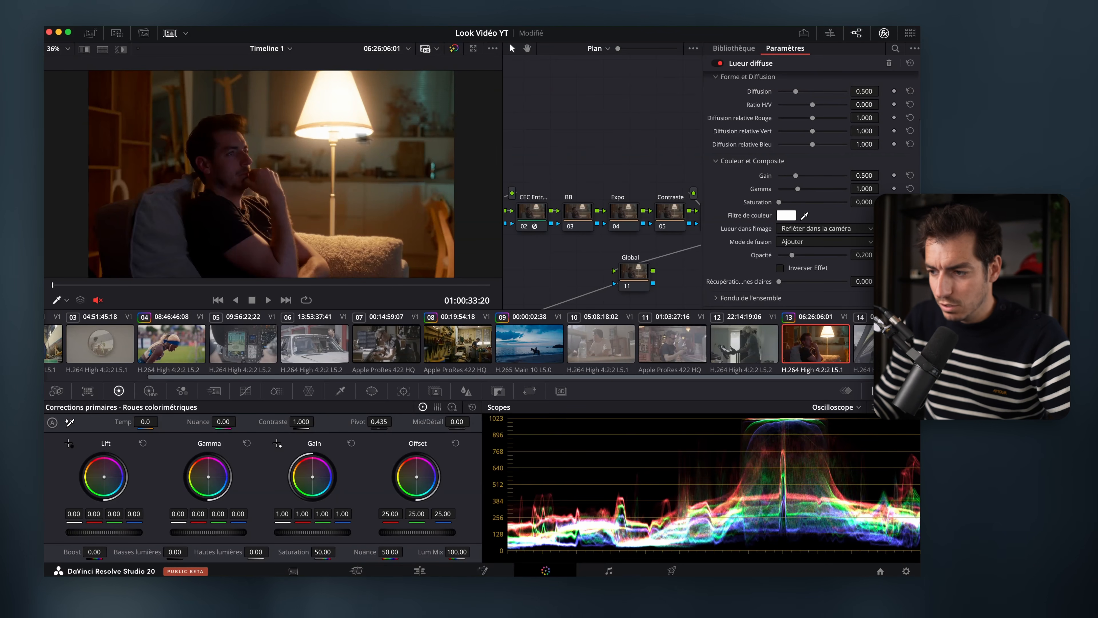
scroll(605, 130, "down", 5)
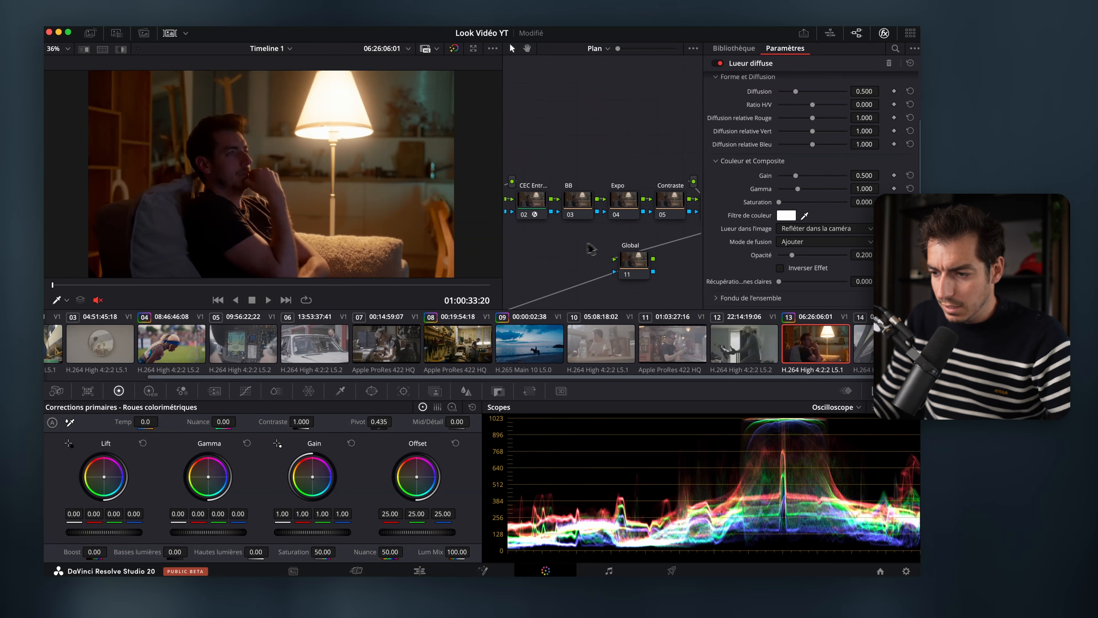
scroll(585, 162, "left", 2)
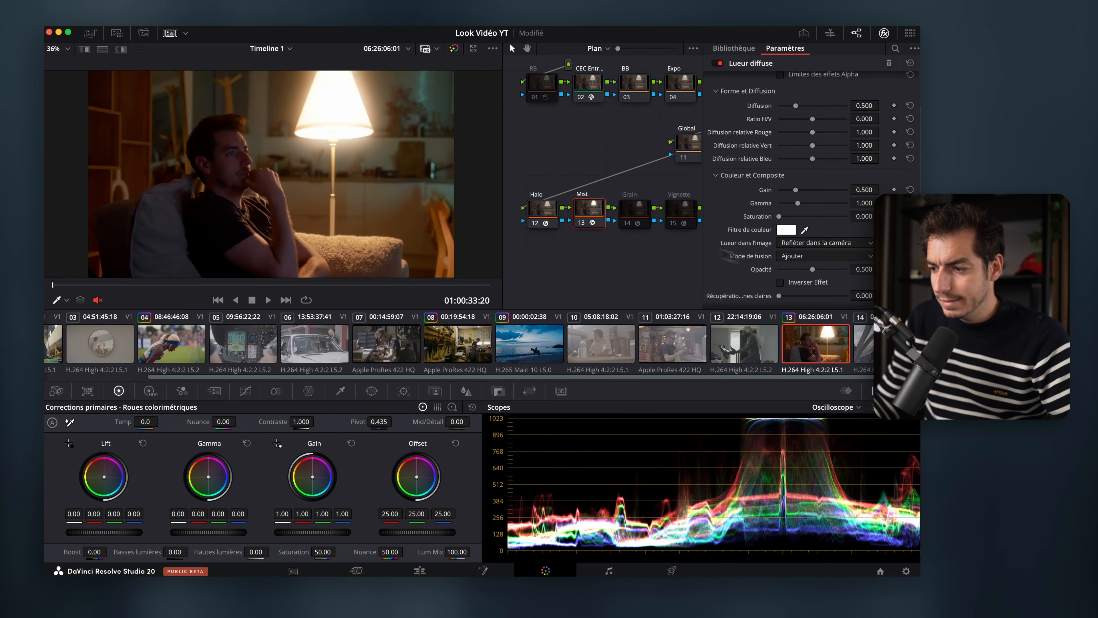
left_click_drag(792, 269, 791, 269)
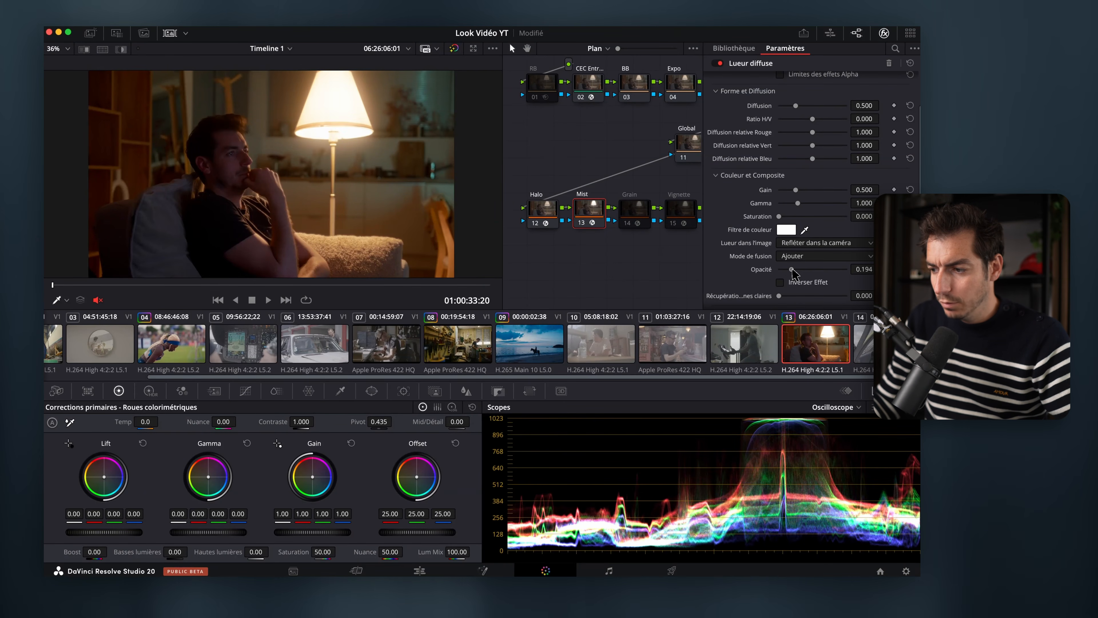
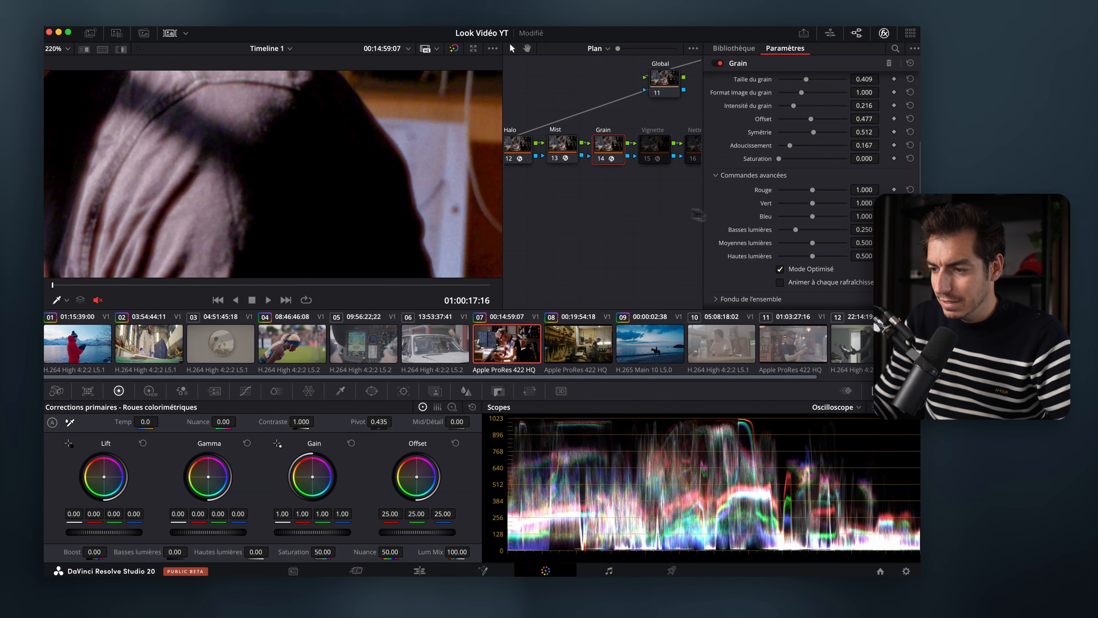
Examine the Grain effect on the whole image of clip 7 with the guitar maker, including full screen.
scroll(283, 173, "down", 8)
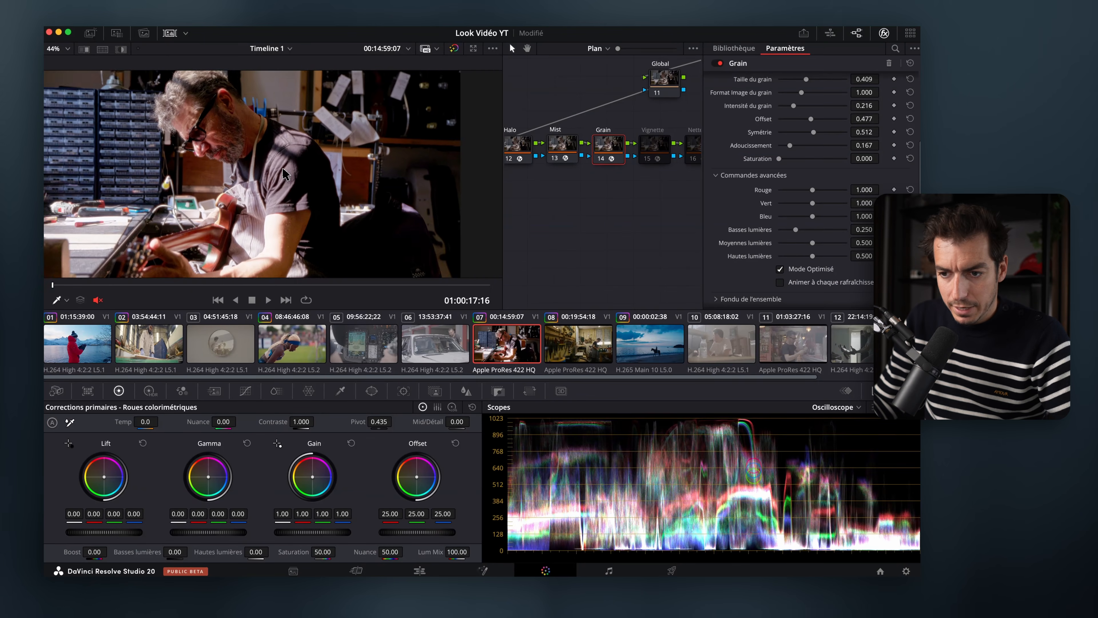
scroll(283, 173, "down", 2)
left_click_drag(393, 168, 392, 169)
scroll(745, 252, "down", 1)
scroll(732, 272, "down", 1)
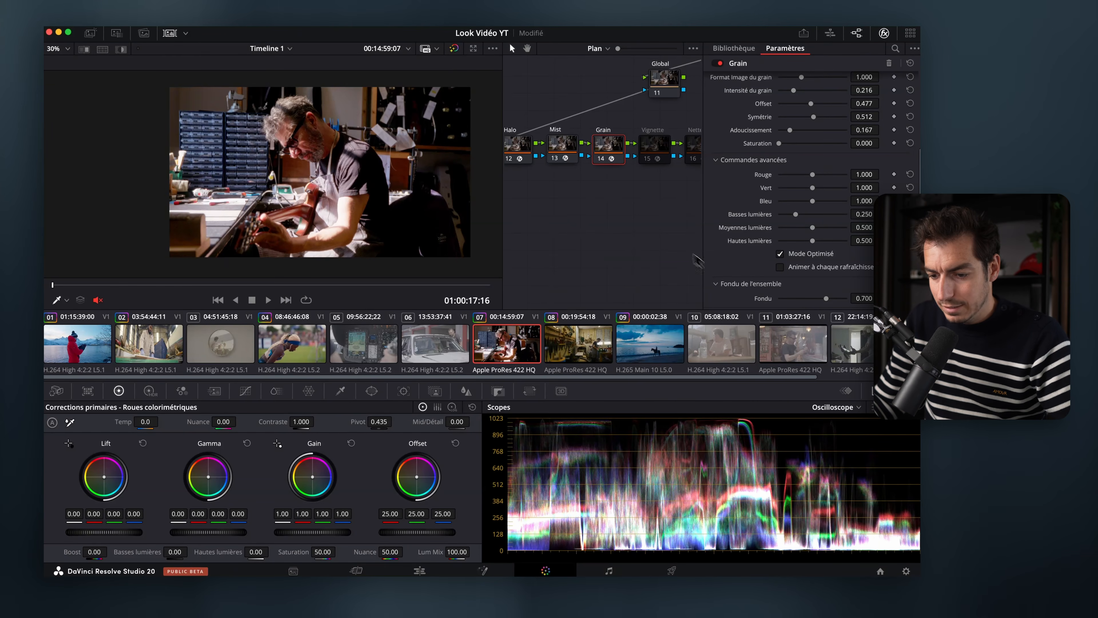
key("super+f")
key("super+f")
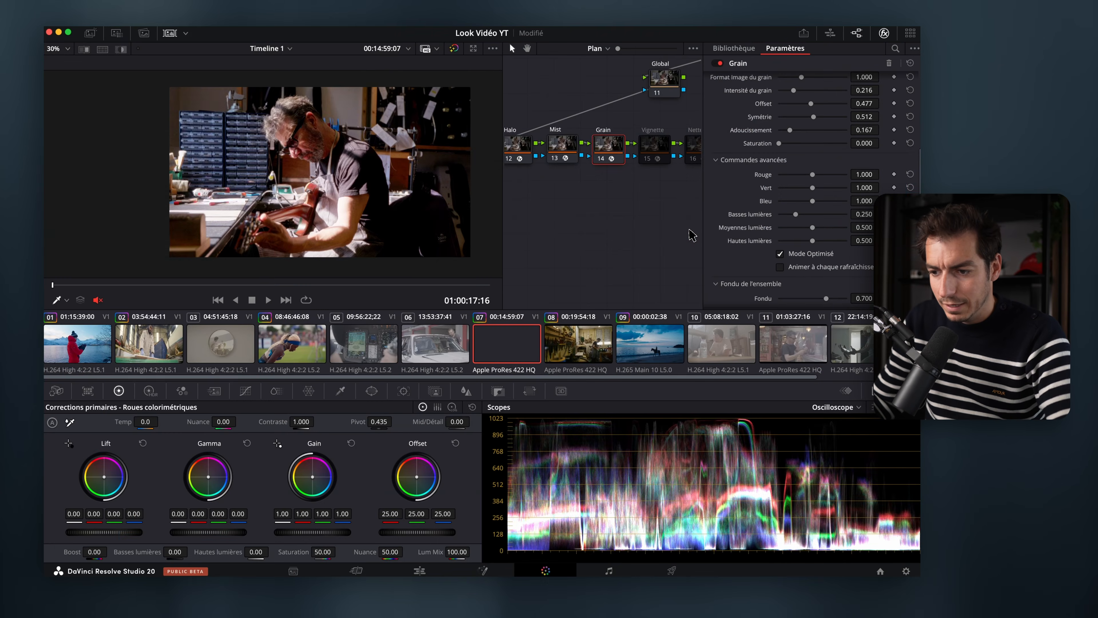
Return to clip 1 and toggle the Grain node to compare its texture close up around the woolly hat.
key("Home")
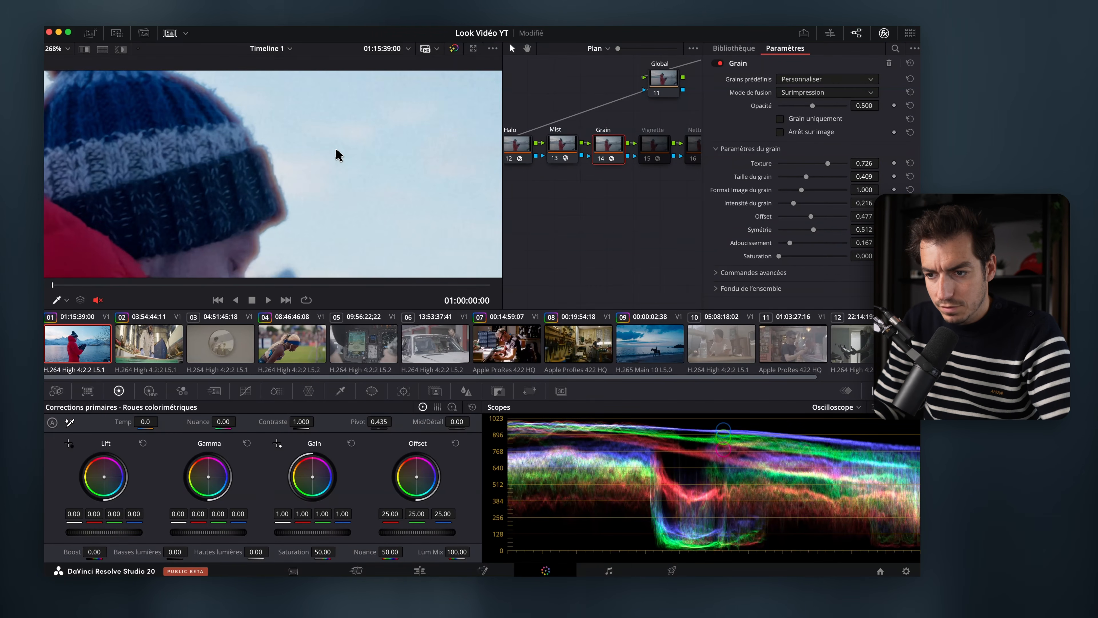
scroll(338, 155, "up", 1)
scroll(302, 158, "down", 1)
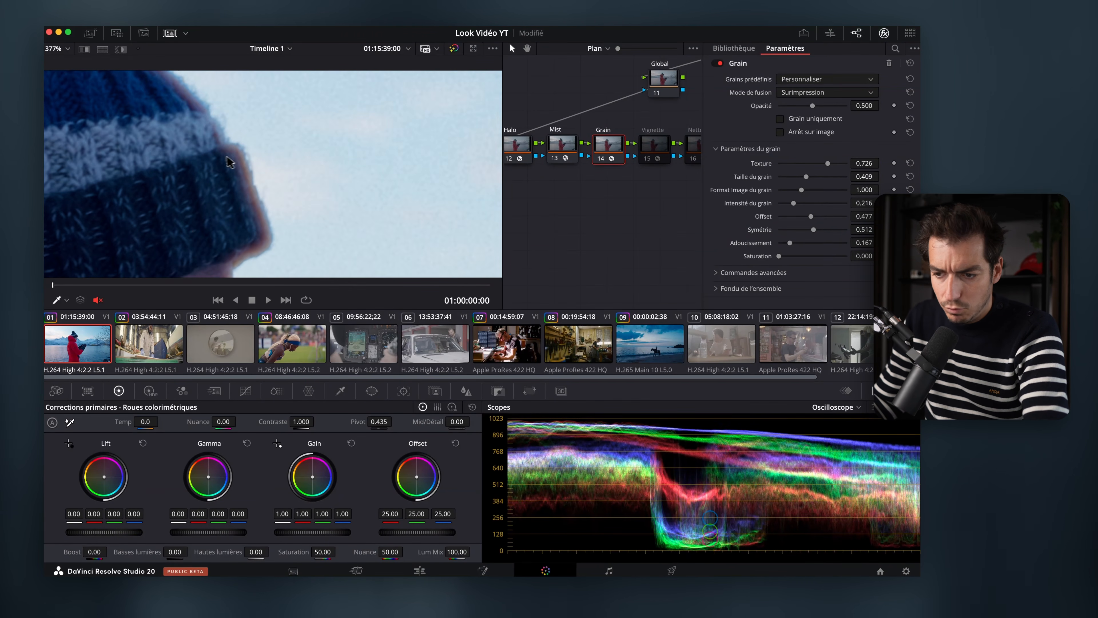
key("super+d")
scroll(232, 167, "down", 2)
scroll(231, 168, "down", 1)
key("super+d")
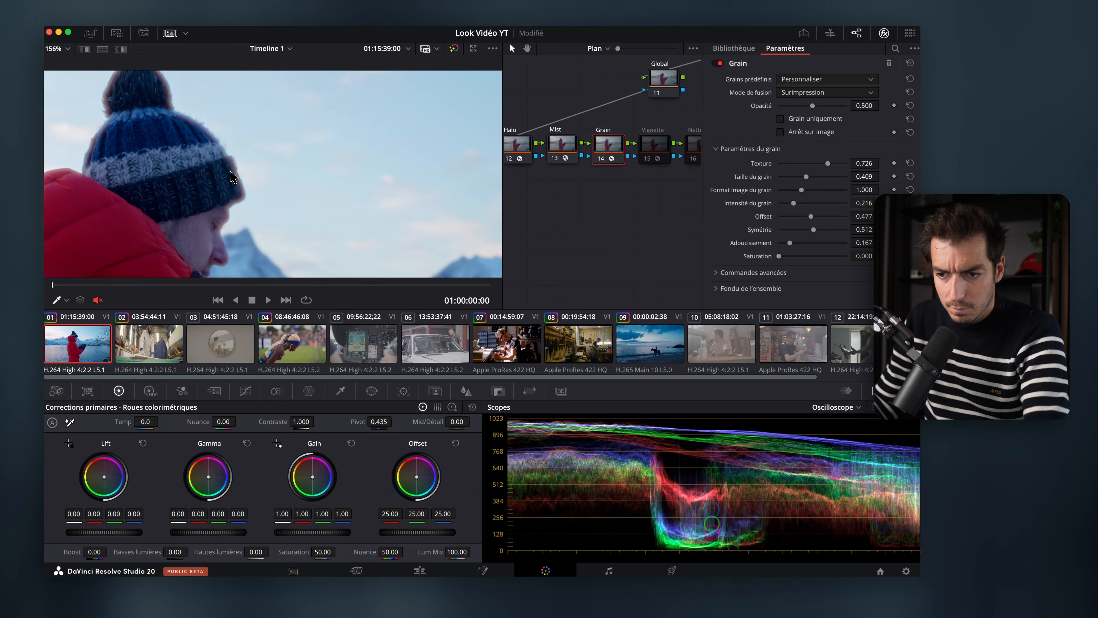
scroll(277, 173, "down", 4)
scroll(298, 162, "down", 2)
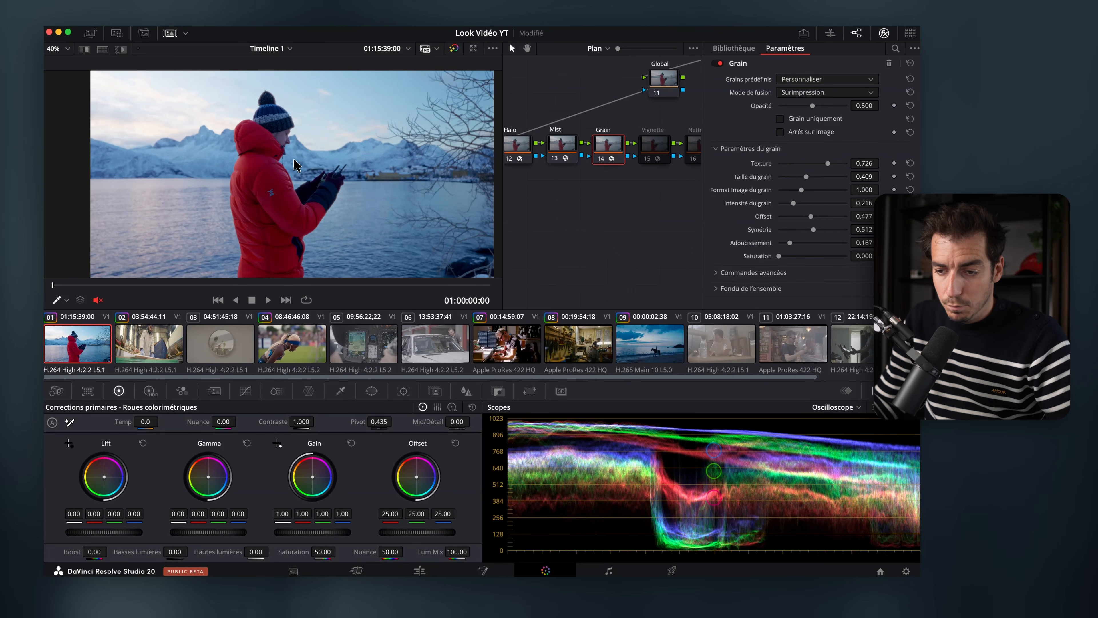
Enable the Vignette node on clip 2, compare the image with and without it full screen, and leave it enabled.
key("Down")
left_click(579, 135)
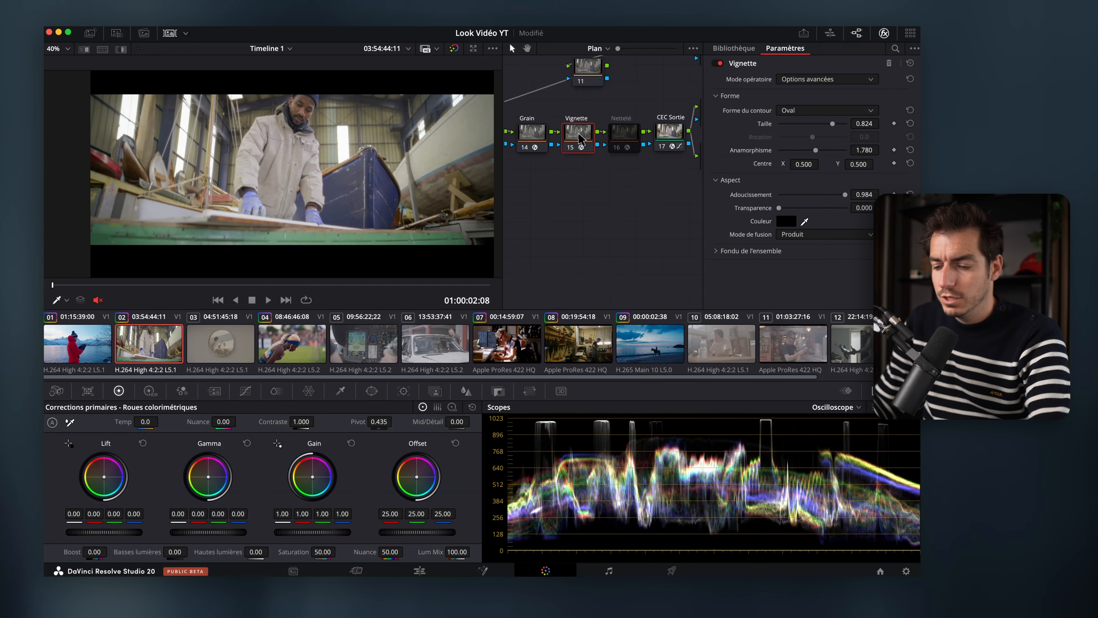
key("super+f")
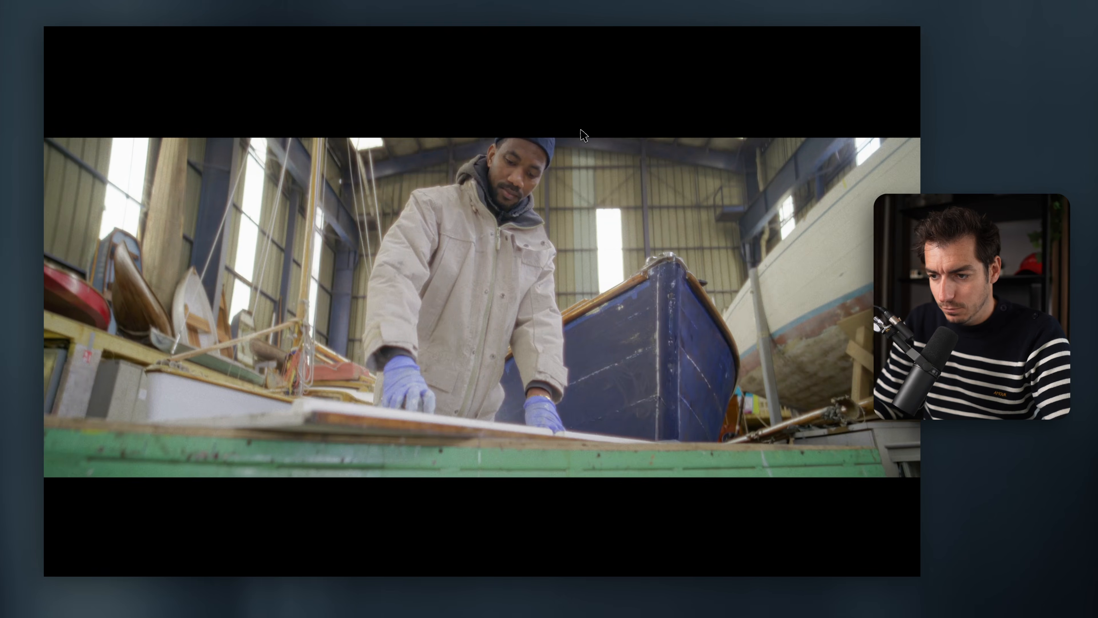
key("super+d")
key("super+d")
key("super+d")
key("super+d")
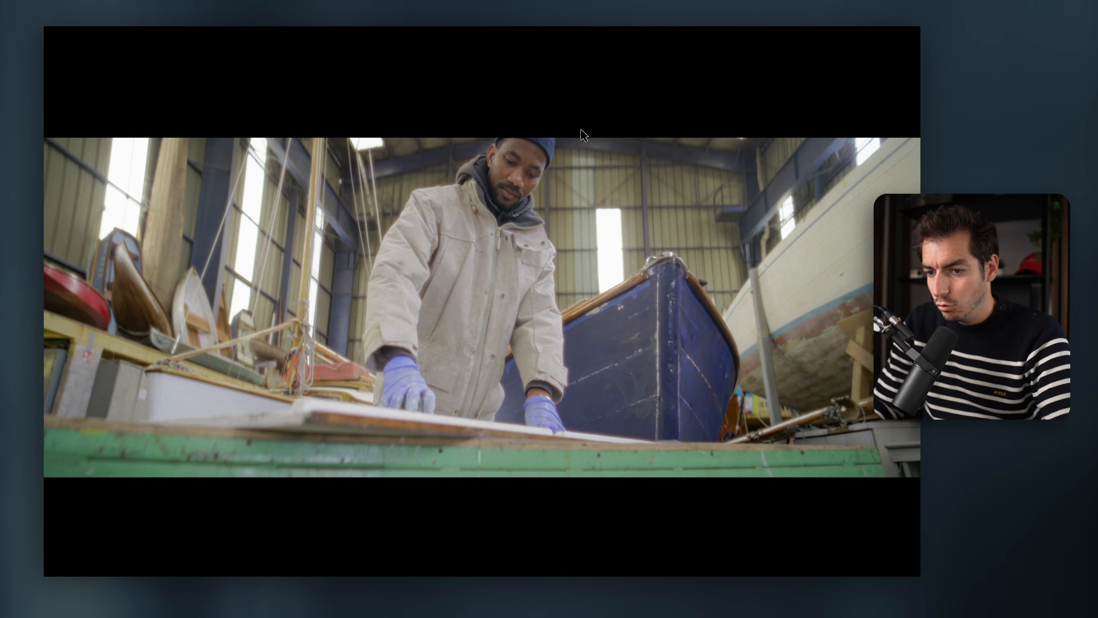
key("super+d")
key("super+d")
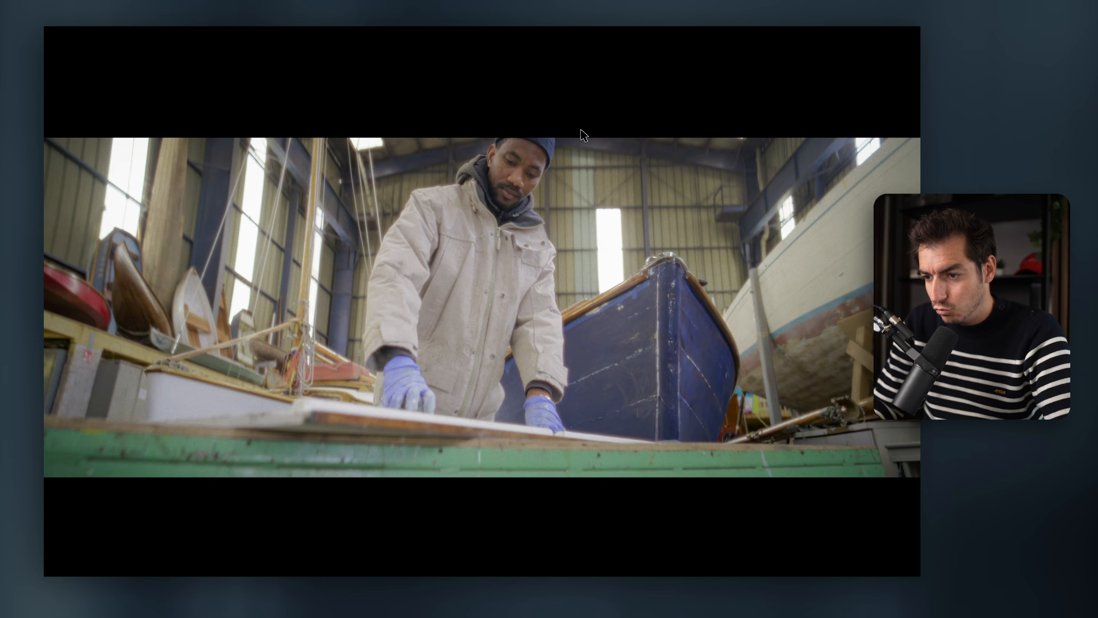
key("super+d")
key("super+d")
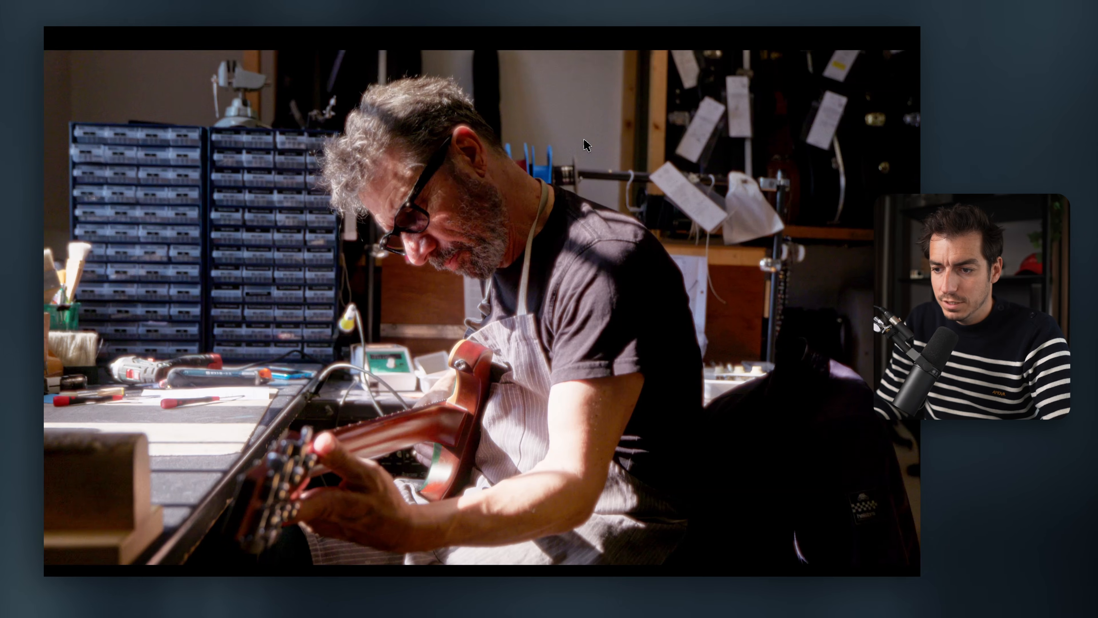
Compare clip 7 with and without the Vignette node full screen and leave the node enabled.
key("super+d")
key("super+d")
key("super+d")
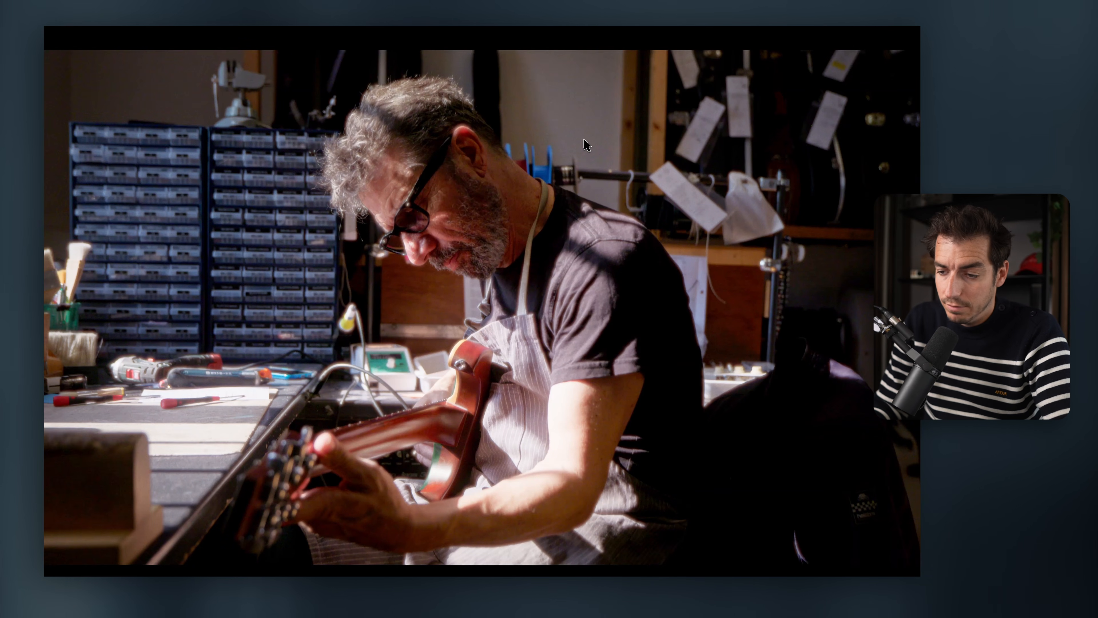
key("super+f")
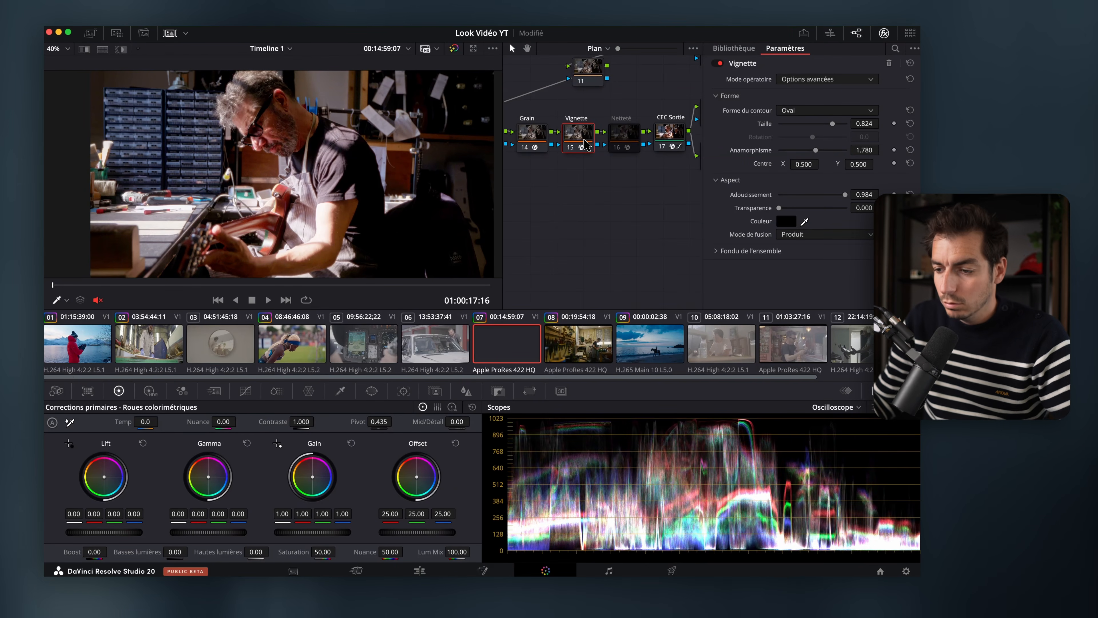
On clip 8, vary the Vignette's Taille, keep it at 0.824, and set its Adoucissement to about 0.907.
key("Down")
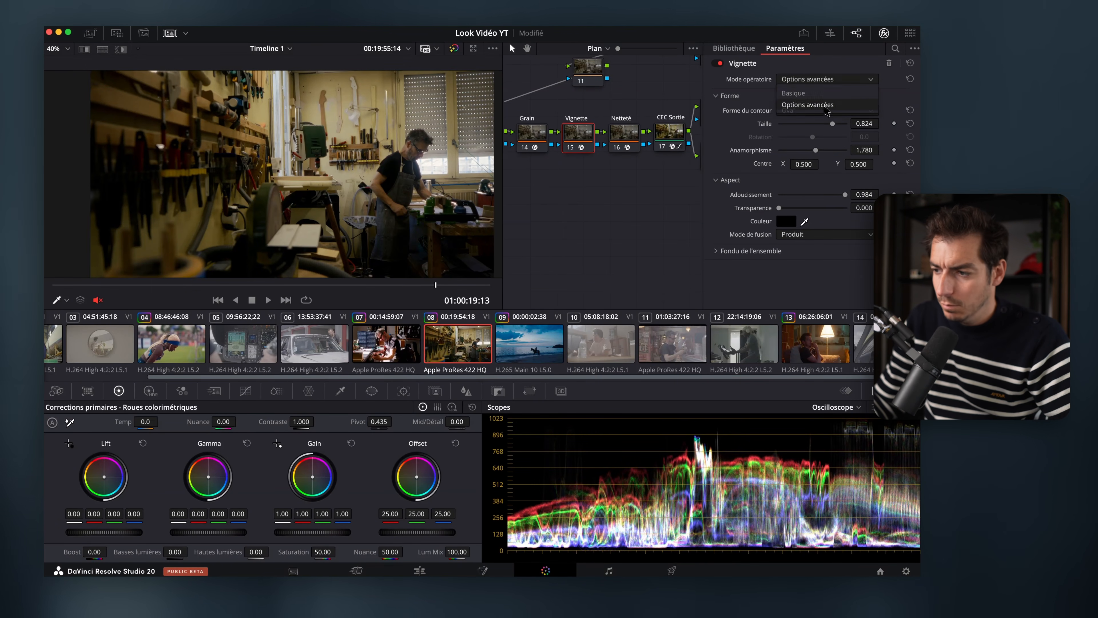
mouse_move(832, 124)
left_mouse_down()
mouse_move(803, 130)
mouse_move(844, 129)
left_mouse_up()
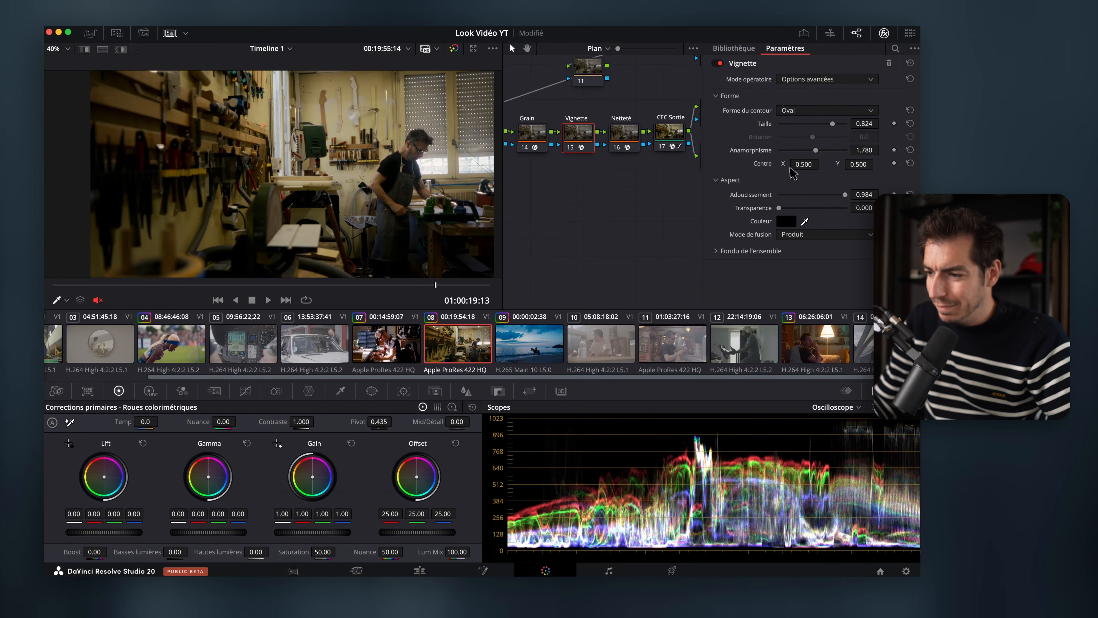
mouse_move(845, 202)
left_mouse_down()
mouse_move(828, 205)
mouse_move(841, 206)
left_mouse_up()
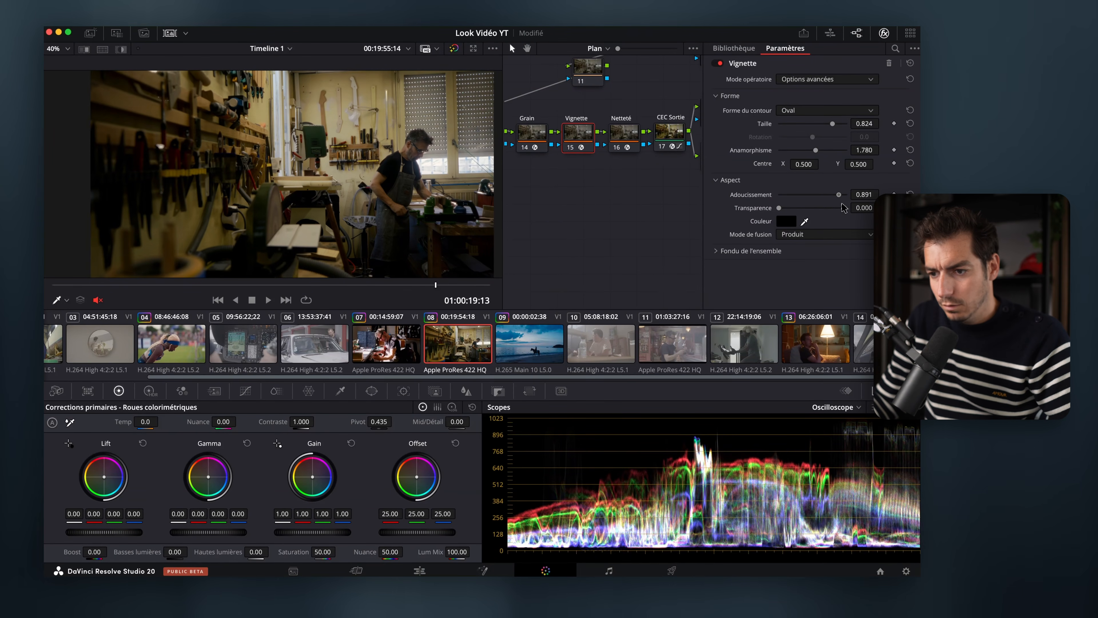
Try a Fondu of 1.000 in the Vignette's Fondu de l'ensemble settings, undo the change and view clip 8 full screen.
left_click(764, 253)
left_click(747, 254)
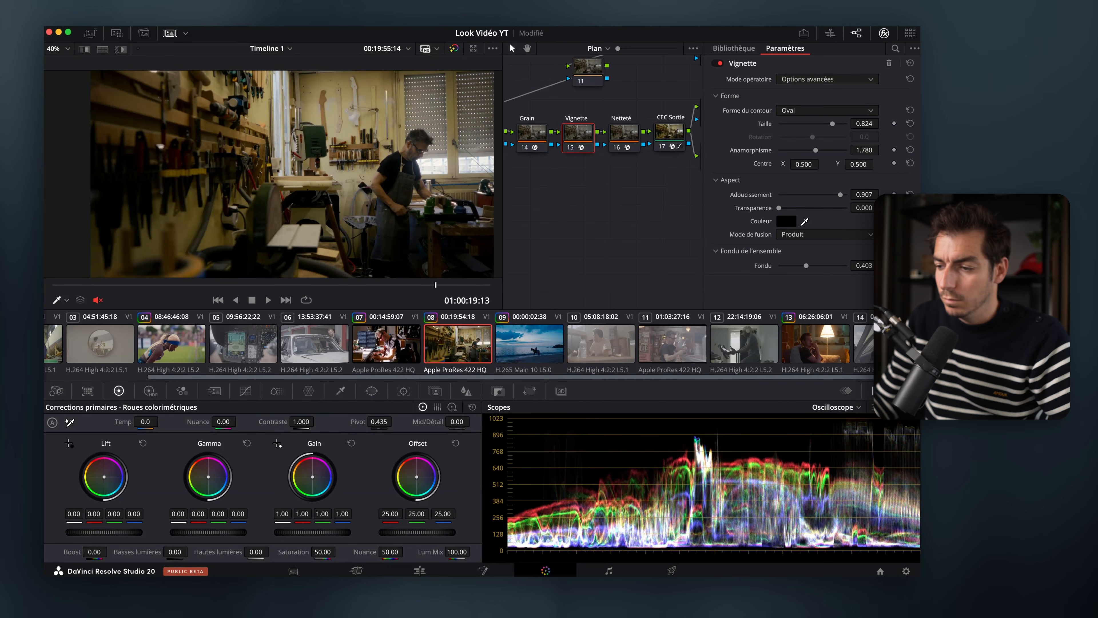
left_click_drag(806, 265, 846, 265)
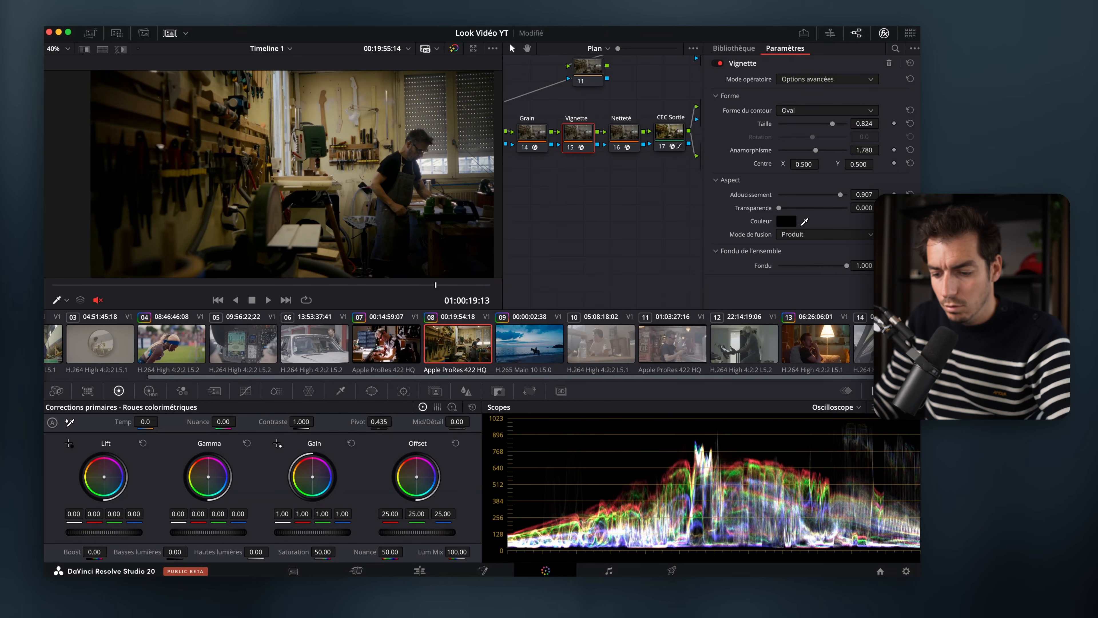
key("super+z")
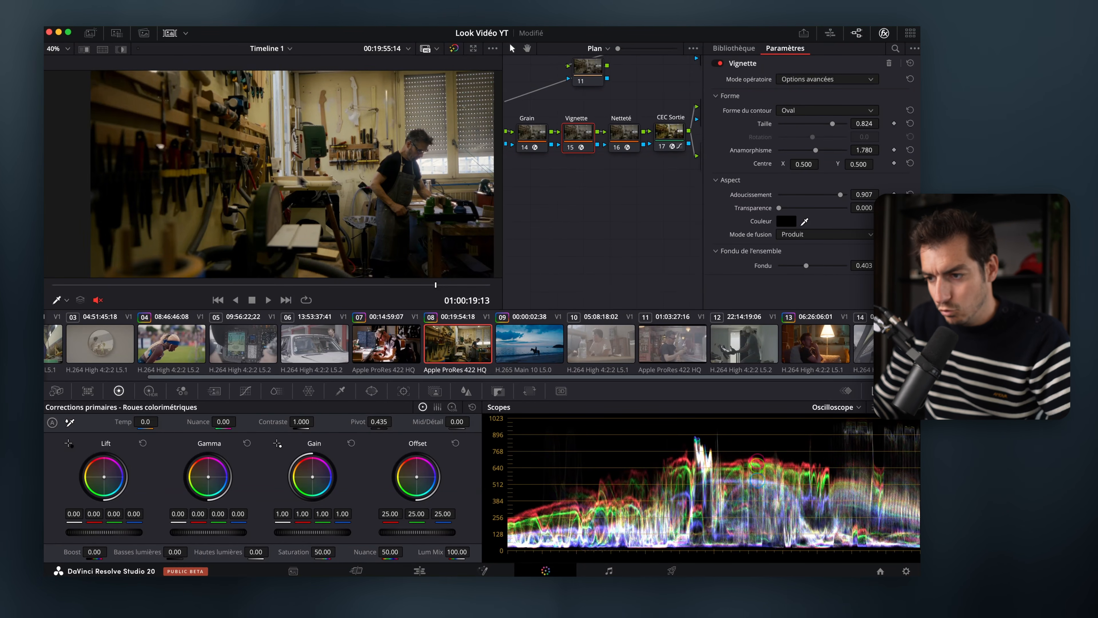
key("super+f")
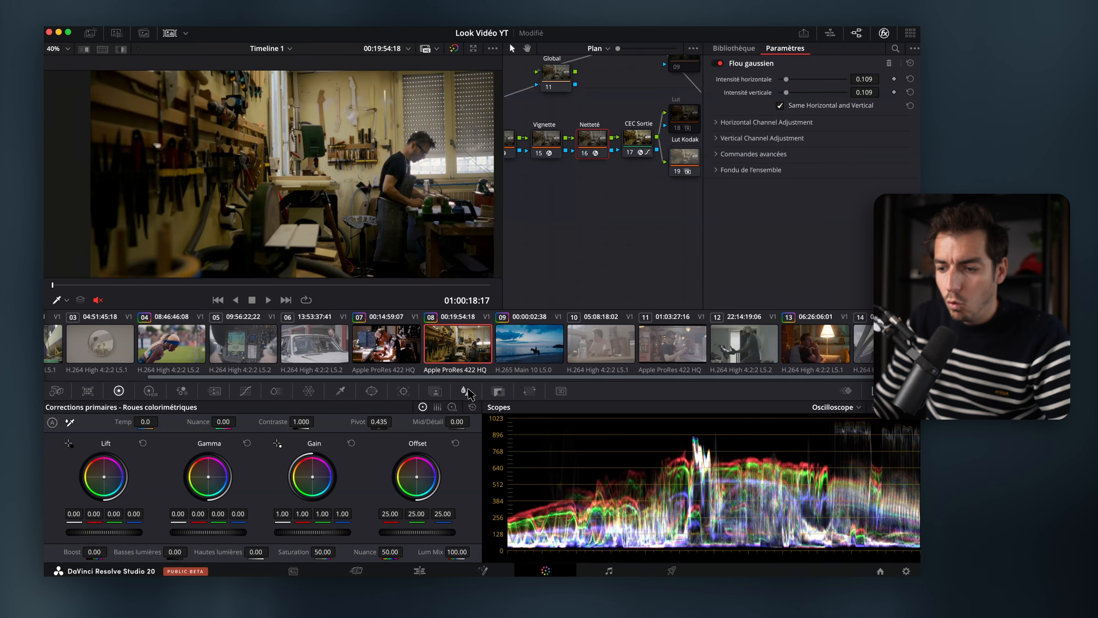
Show the Flou palette for the Netteté node and inspect its Flou gaussien effect on clip 8 full screen.
left_click(466, 390)
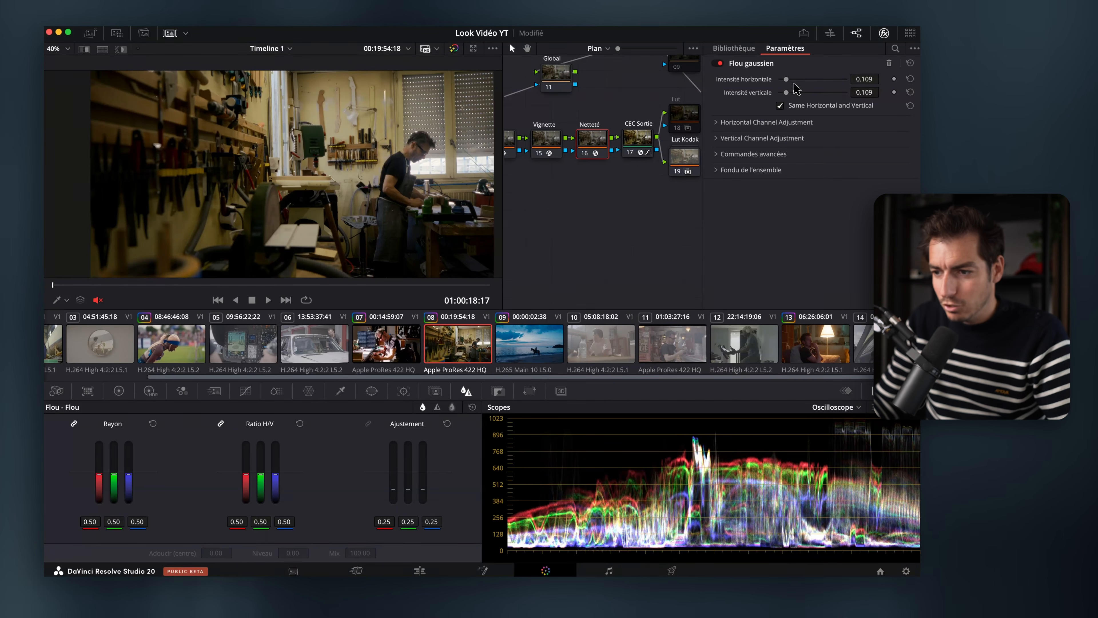
key("super+f")
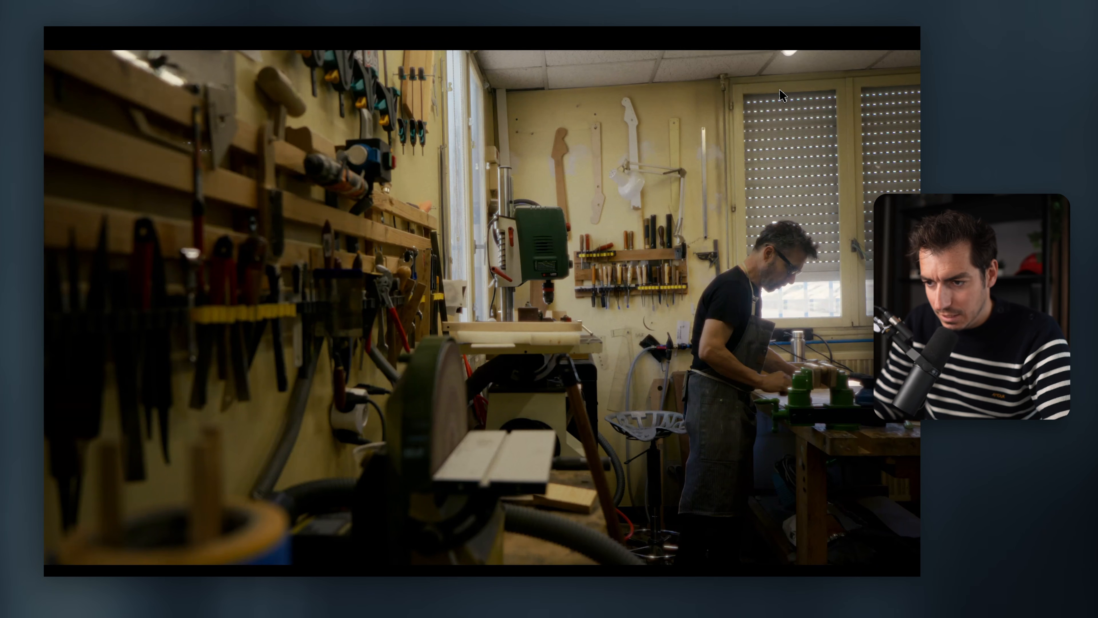
key("super+f")
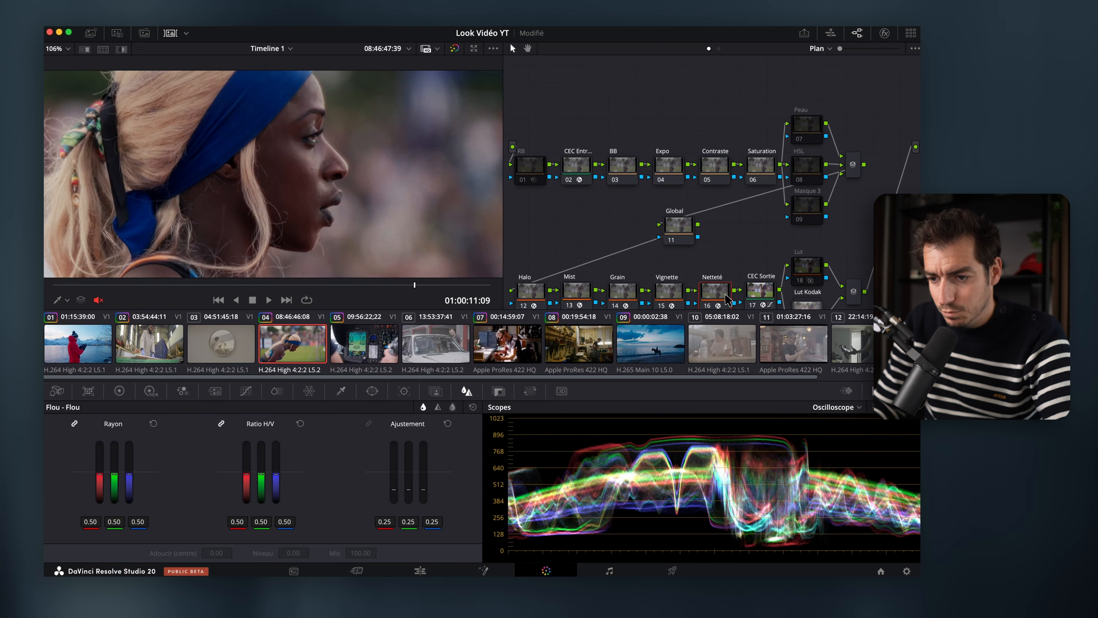
Toggle the Netteté node on clip 4 to compare the softening of the athlete's face close up, and leave it enabled.
key("super+d")
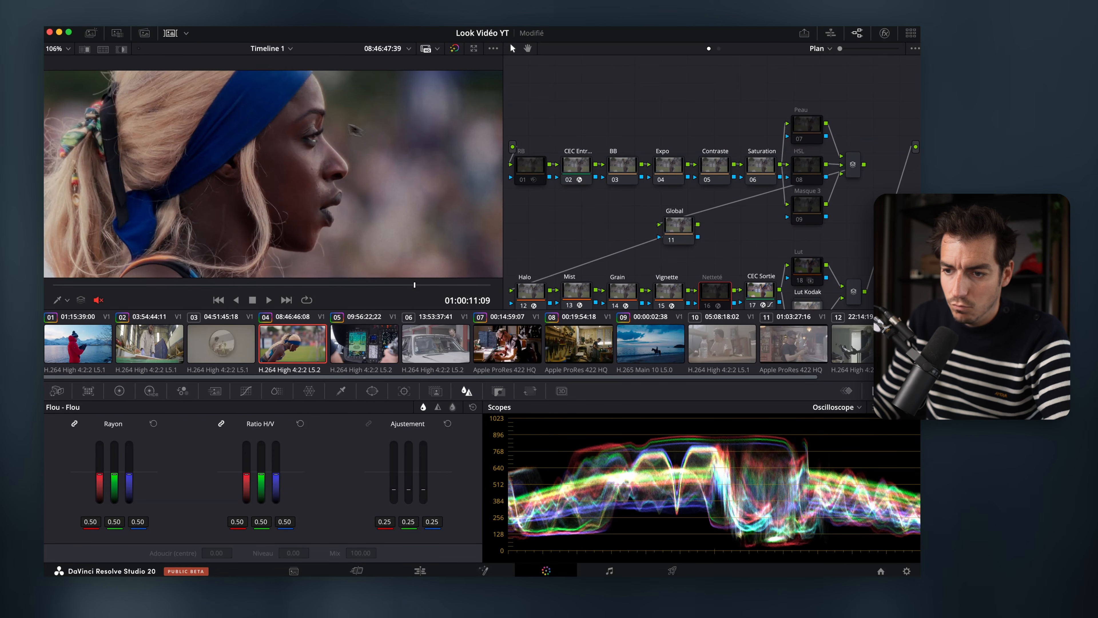
scroll(354, 130, "up", 8)
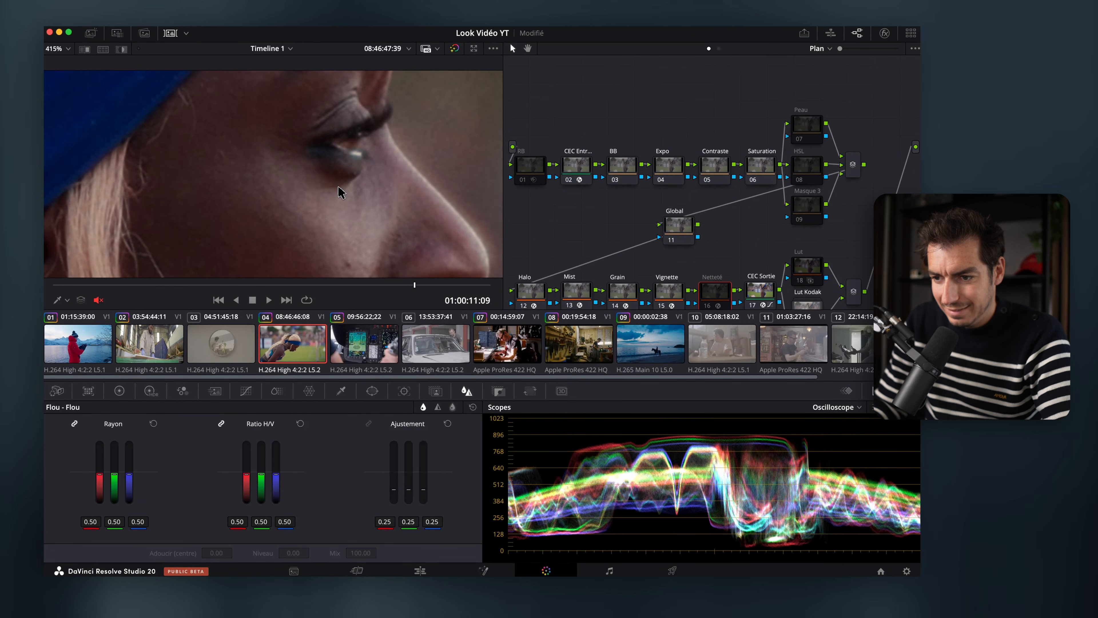
key("super+d")
scroll(302, 174, "down", 10)
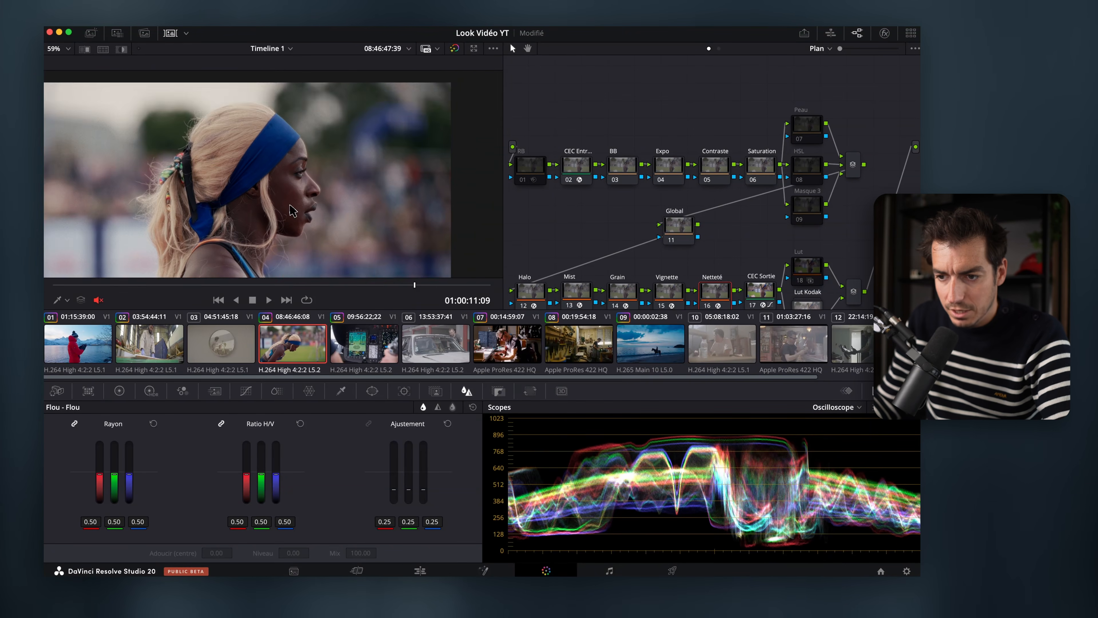
scroll(345, 153, "down", 3)
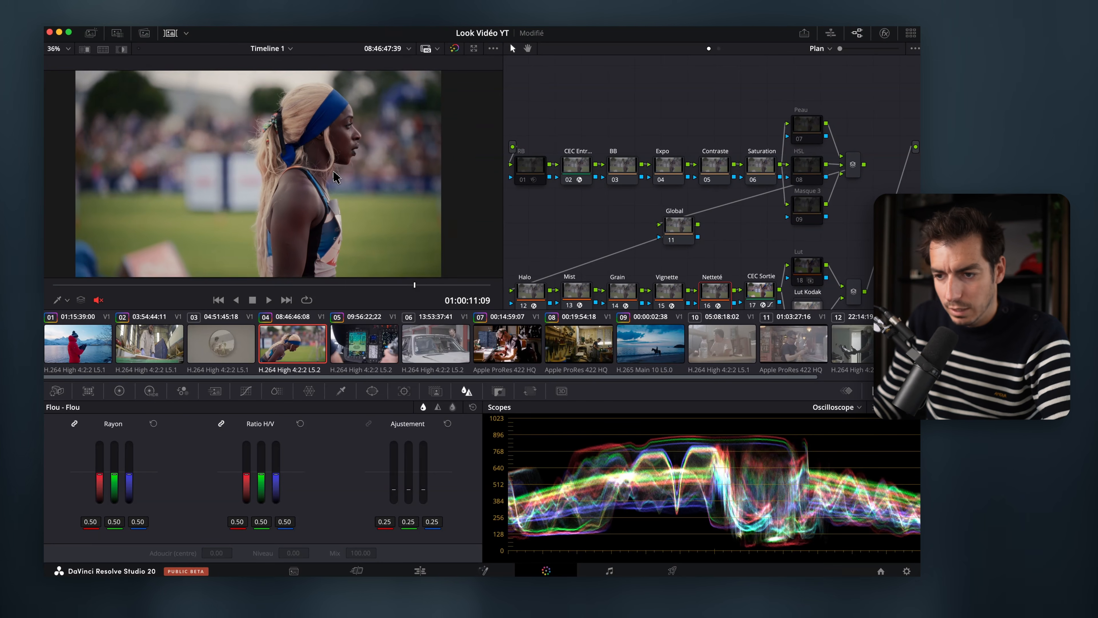
scroll(699, 245, "down", 5)
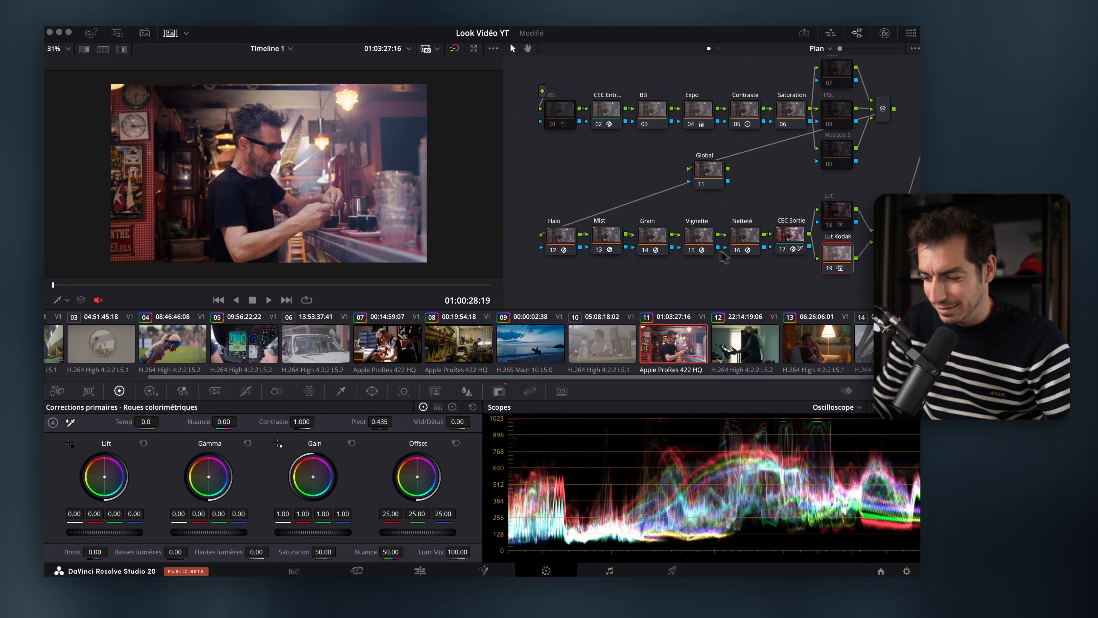
Open the Film Looks folder of the LUT library and examine its Rec709 Kodak 2383 and Fujifilm 3513DI LUTs on clip 11.
left_click(91, 33)
left_click(117, 33)
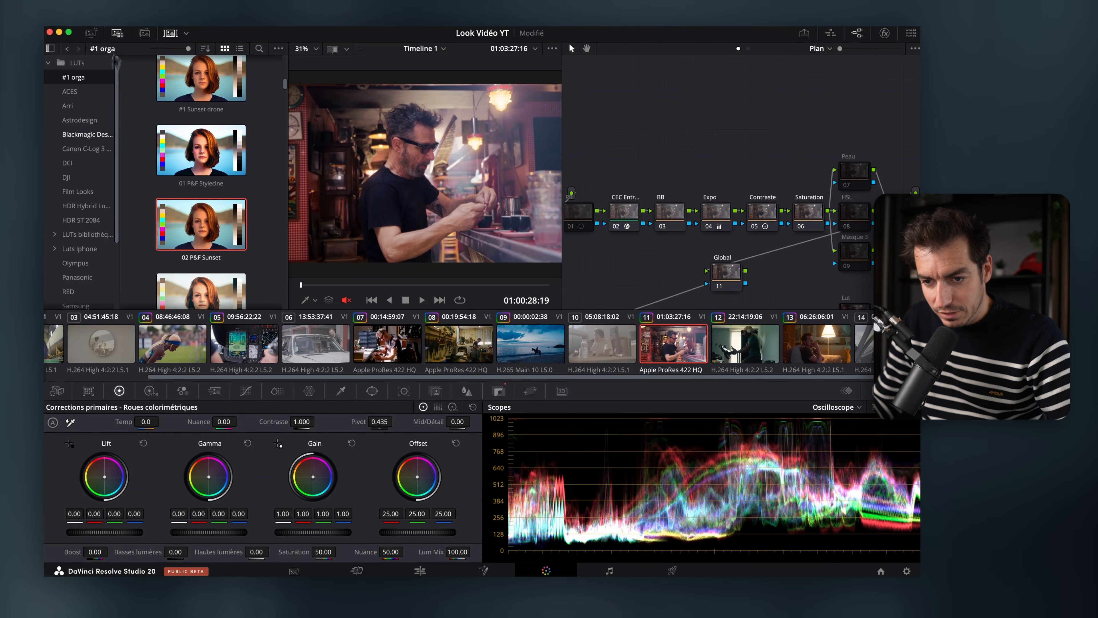
left_click(89, 193)
scroll(192, 173, "down", 2)
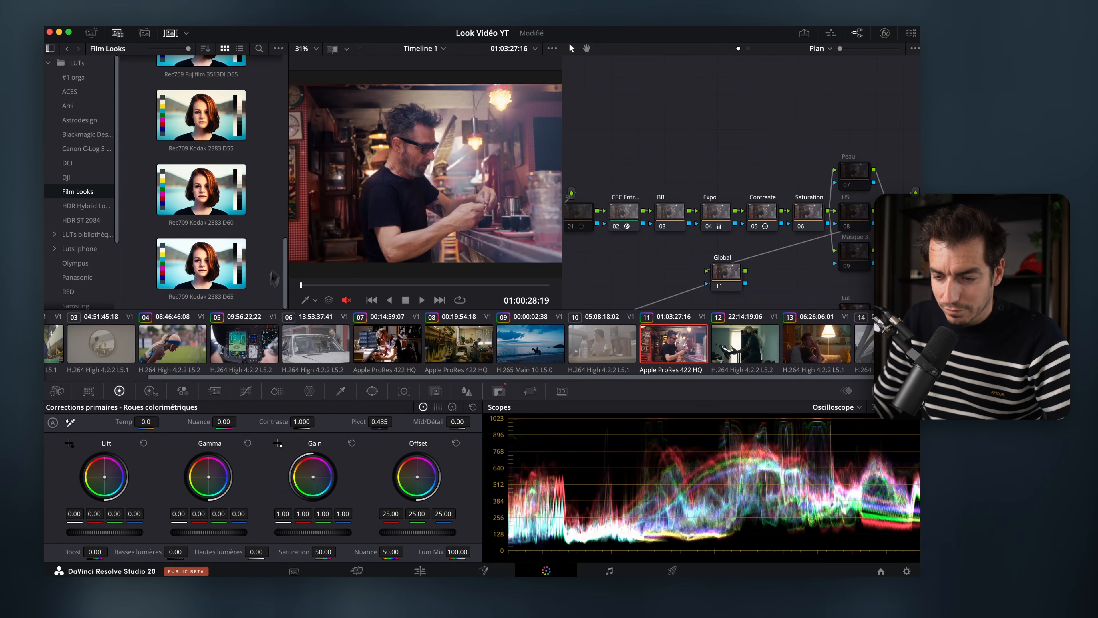
scroll(255, 186, "up", 2)
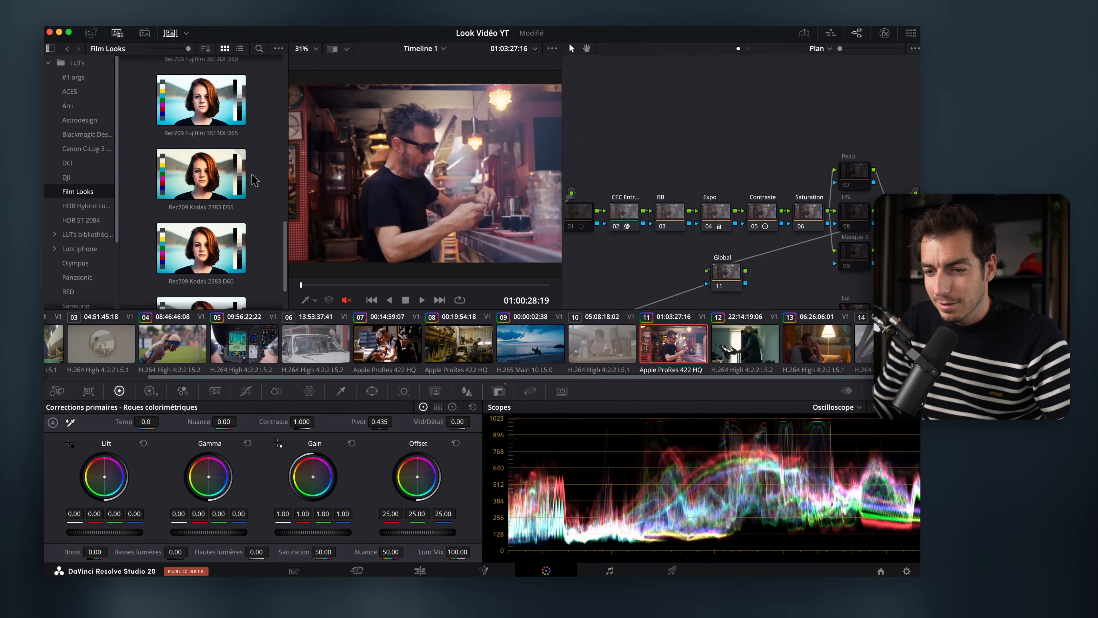
scroll(222, 127, "up", 2)
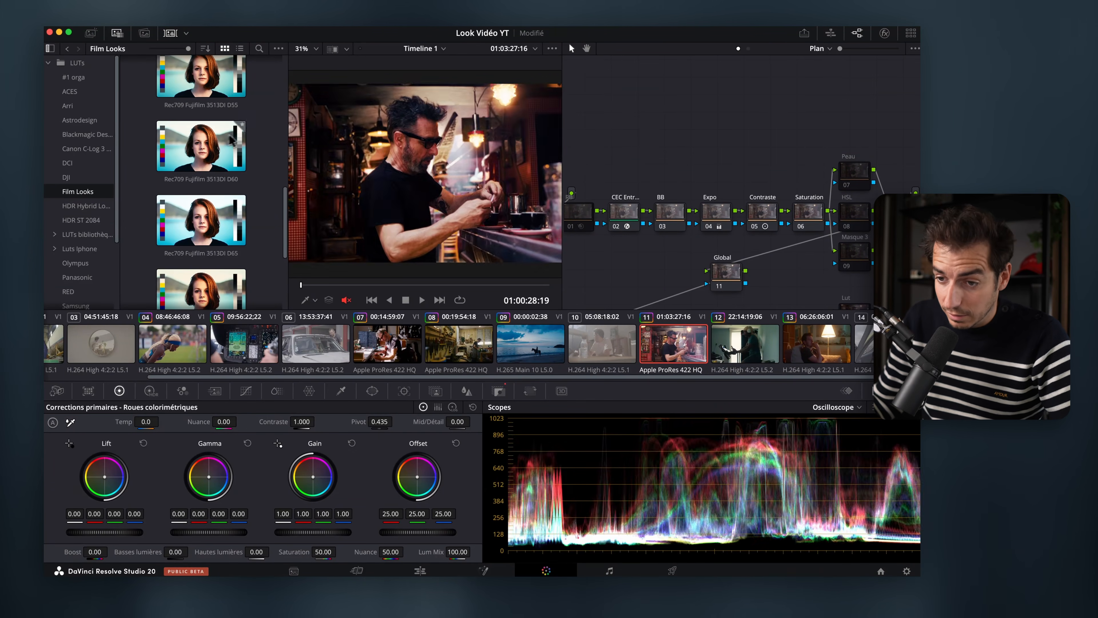
scroll(675, 172, "down", 1)
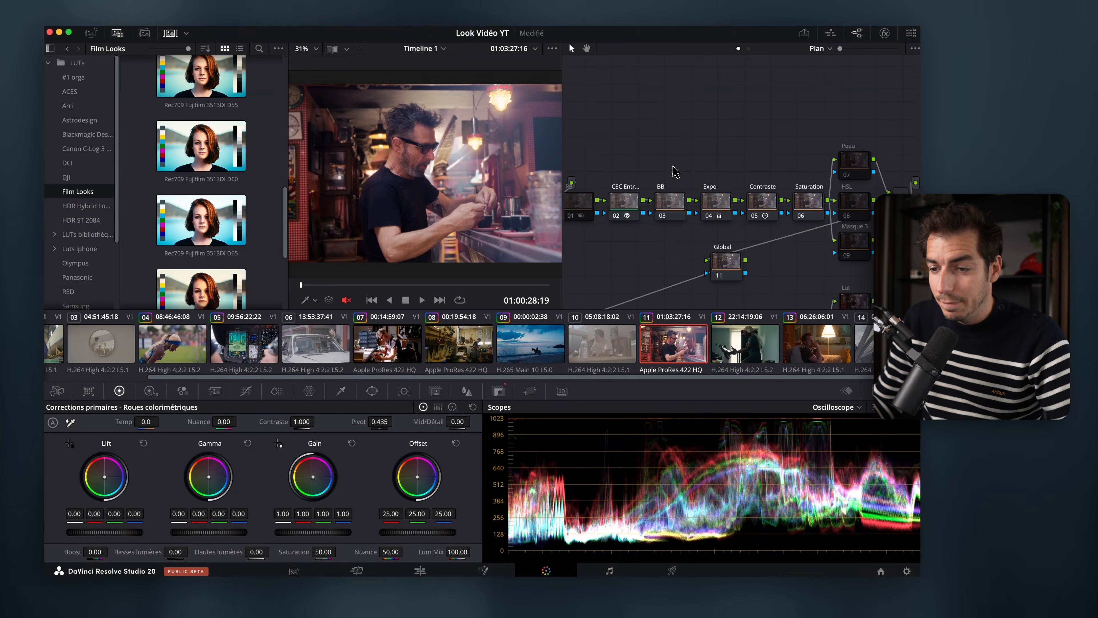
scroll(744, 157, "down", 5)
scroll(745, 165, "down", 2)
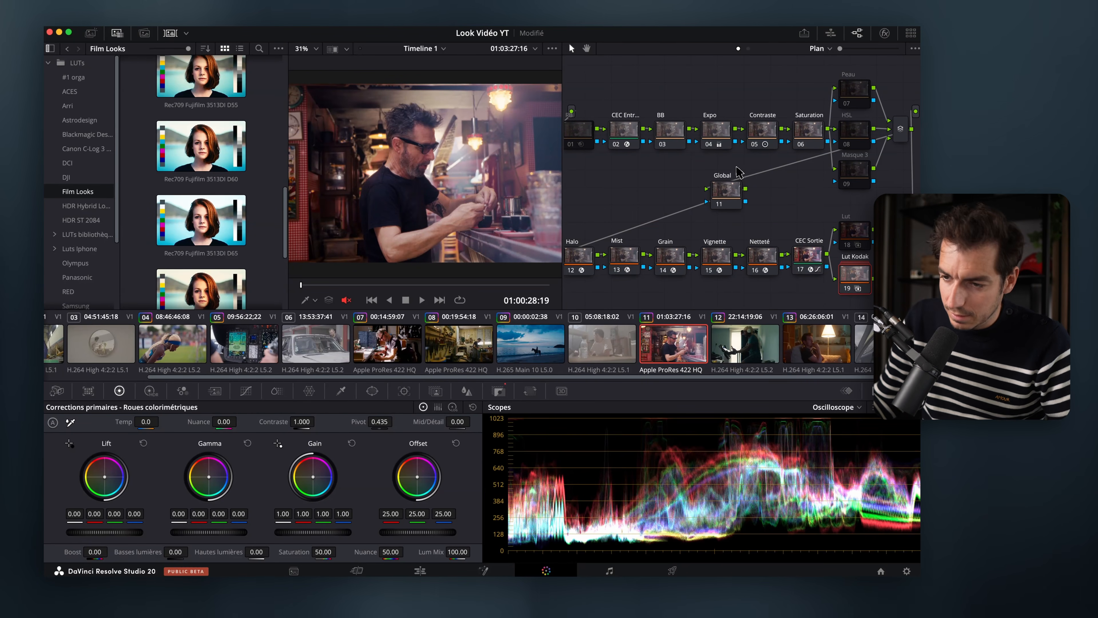
Try the Rec709 Fujifilm 3513DI D60 LUT from the Film Looks folder on the Global node of clip 11.
left_click_drag(201, 146, 681, 154)
right_click(738, 196)
left_click(762, 199)
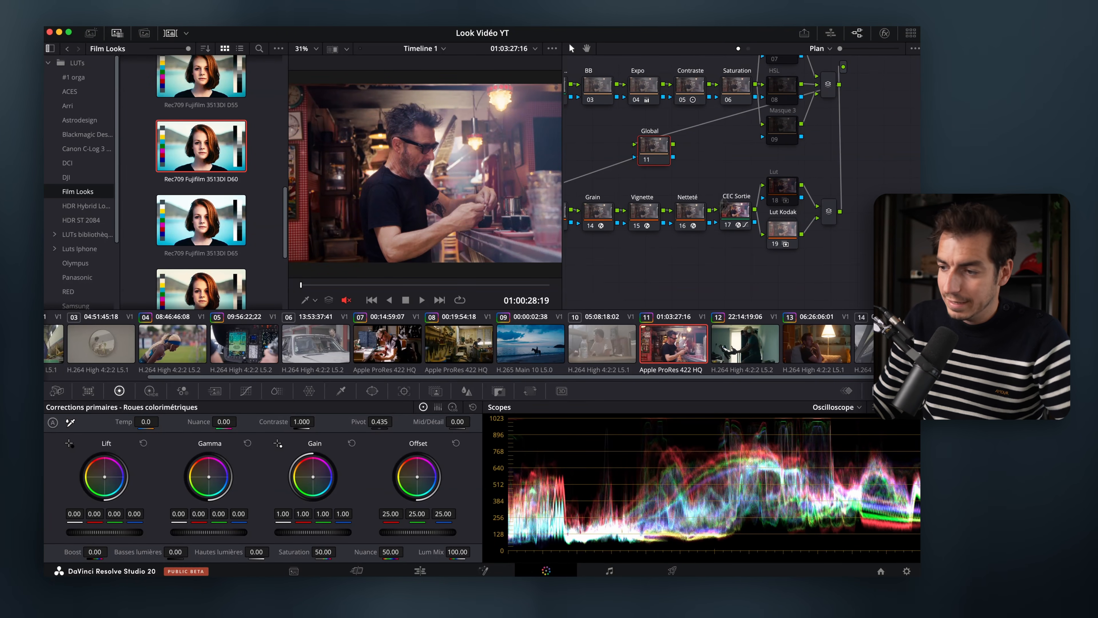
Disable the Lut Kodak node on clip 11 and enable the Lut node in its place.
left_click(778, 193)
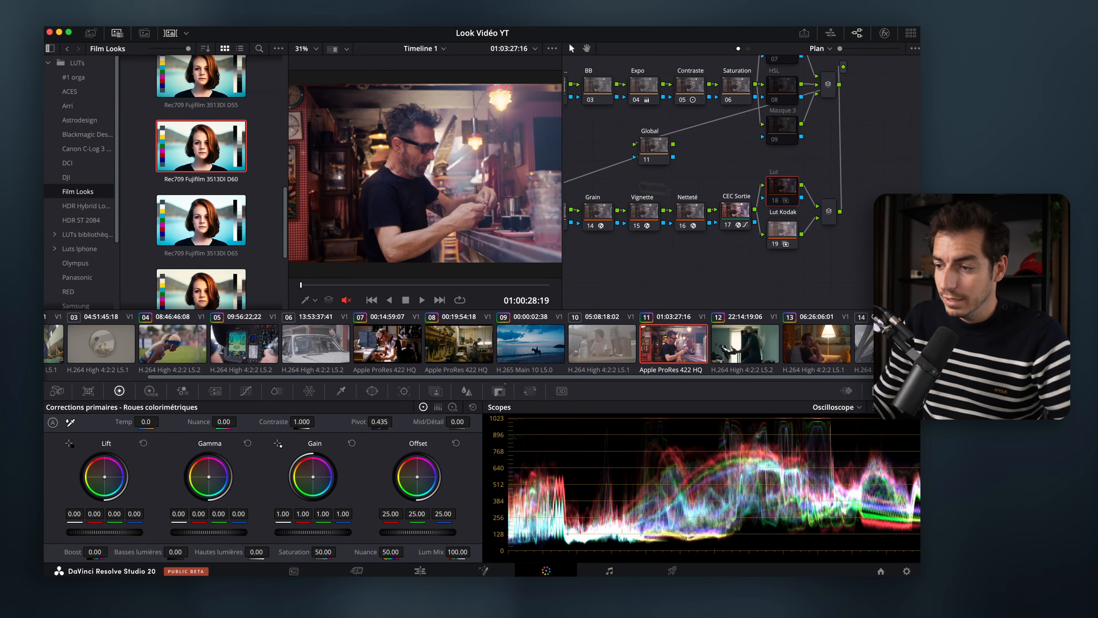
left_click(792, 232)
key("super+d")
left_click(786, 196)
key("super+d")
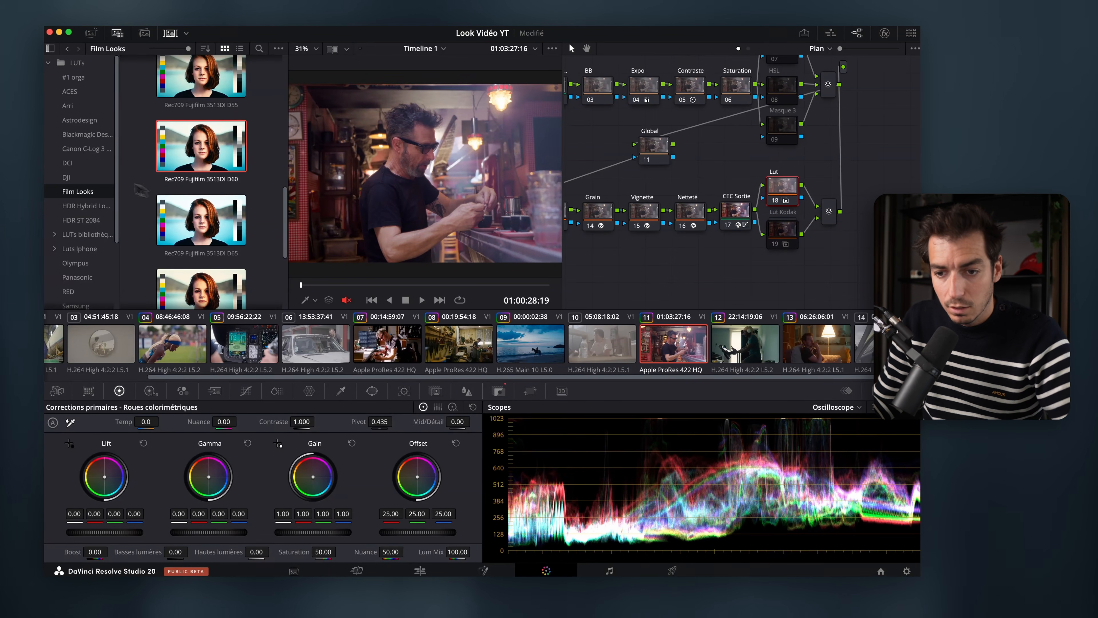
Apply the 02 P&F Sunset LUT from the #1 orga folder to the Lut node and view clip 11 full screen.
left_click(78, 78)
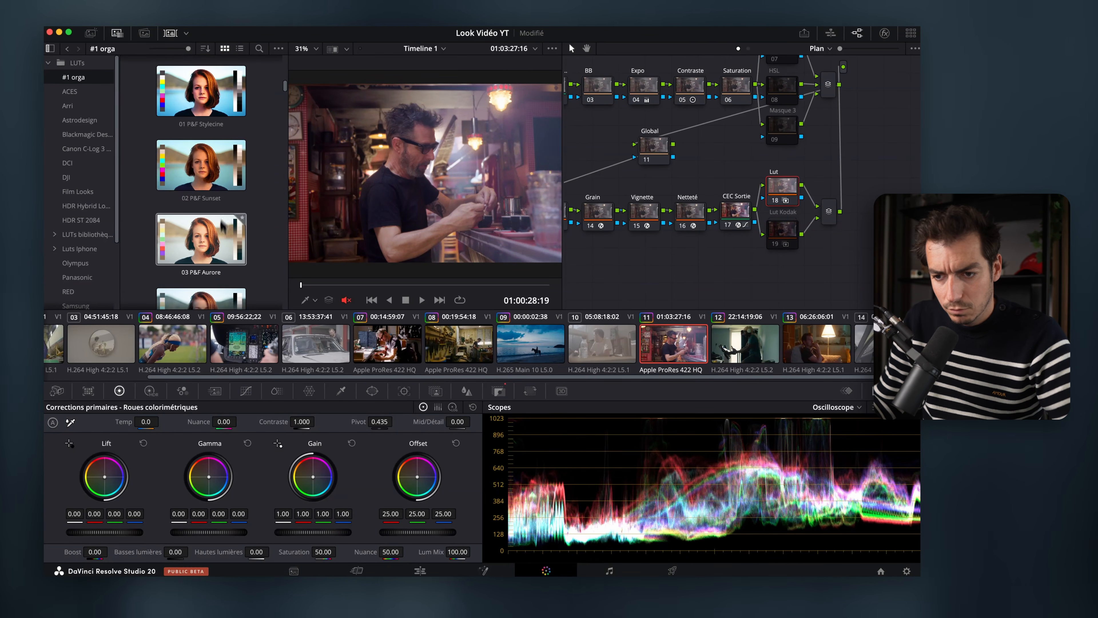
left_click_drag(184, 169, 783, 198)
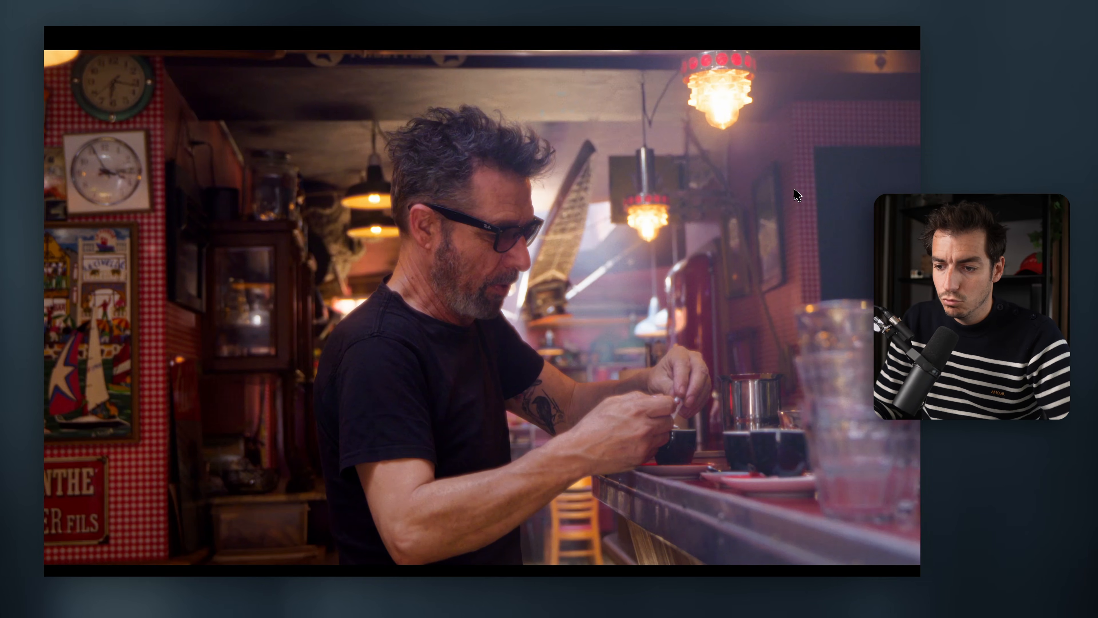
key("Escape")
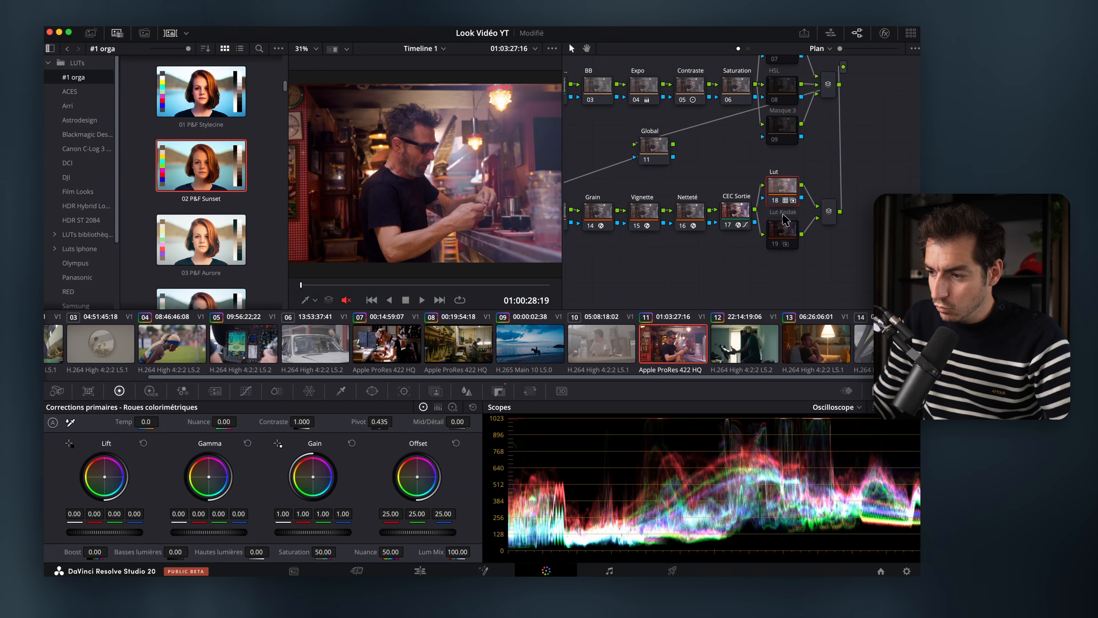
Show the Alpha palette for the Lut node, leave that node disabled and enable the Lut Kodak node again.
left_click(498, 390)
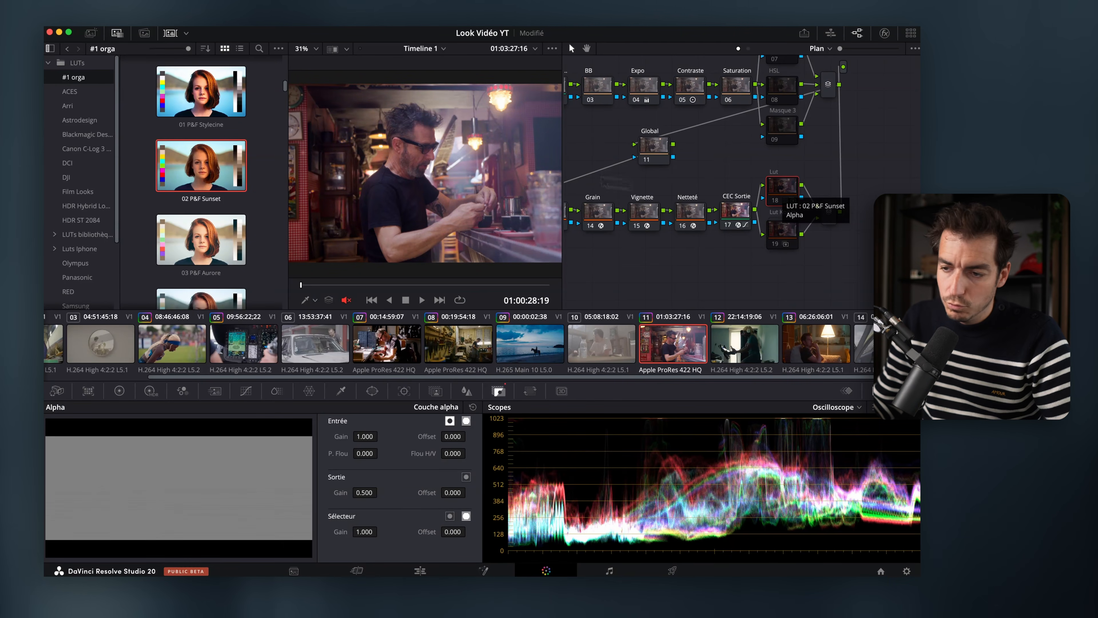
left_click(786, 241)
key("super+d")
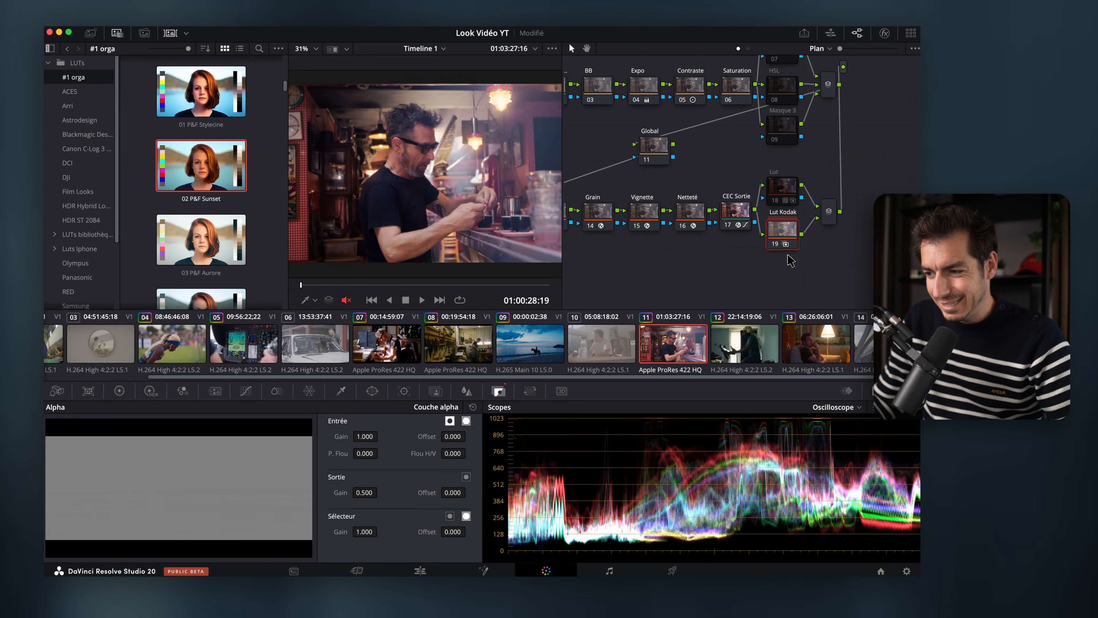
Open the Lut Kodak compound node with the Film Looks folder shown, and move its two inner nodes together within the graph.
double_click(786, 236)
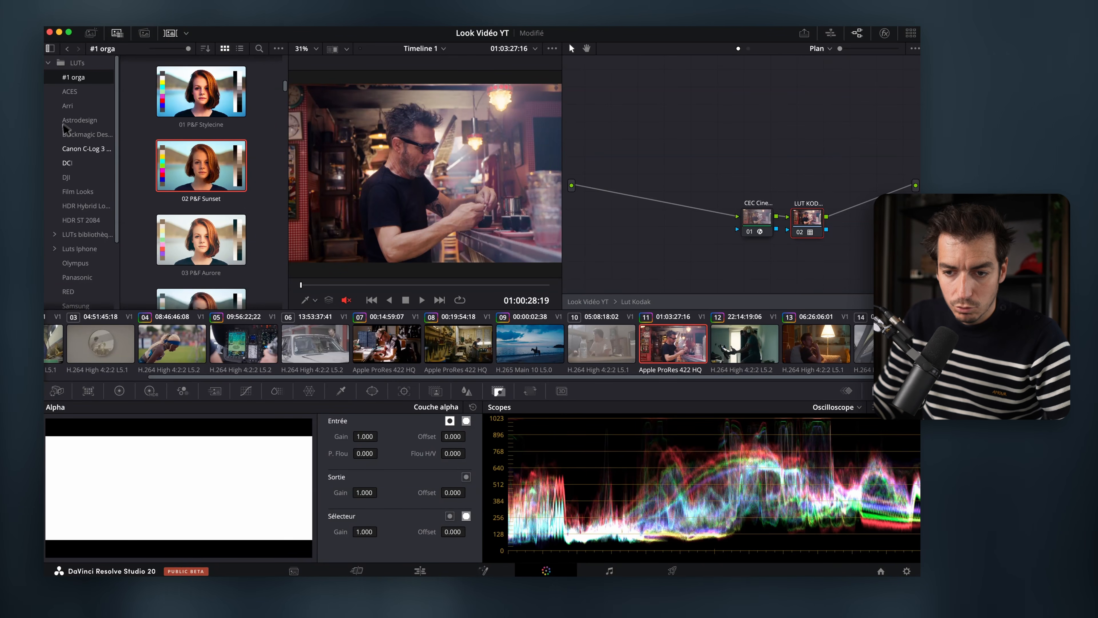
left_click(77, 196)
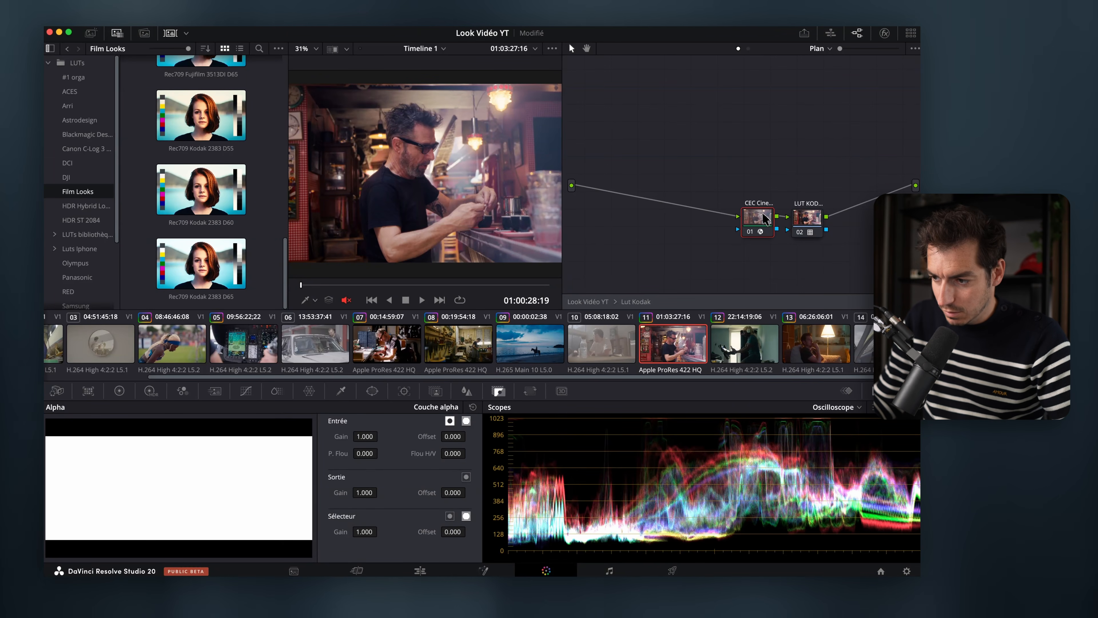
left_click_drag(734, 187, 818, 241)
left_click_drag(808, 227, 788, 207)
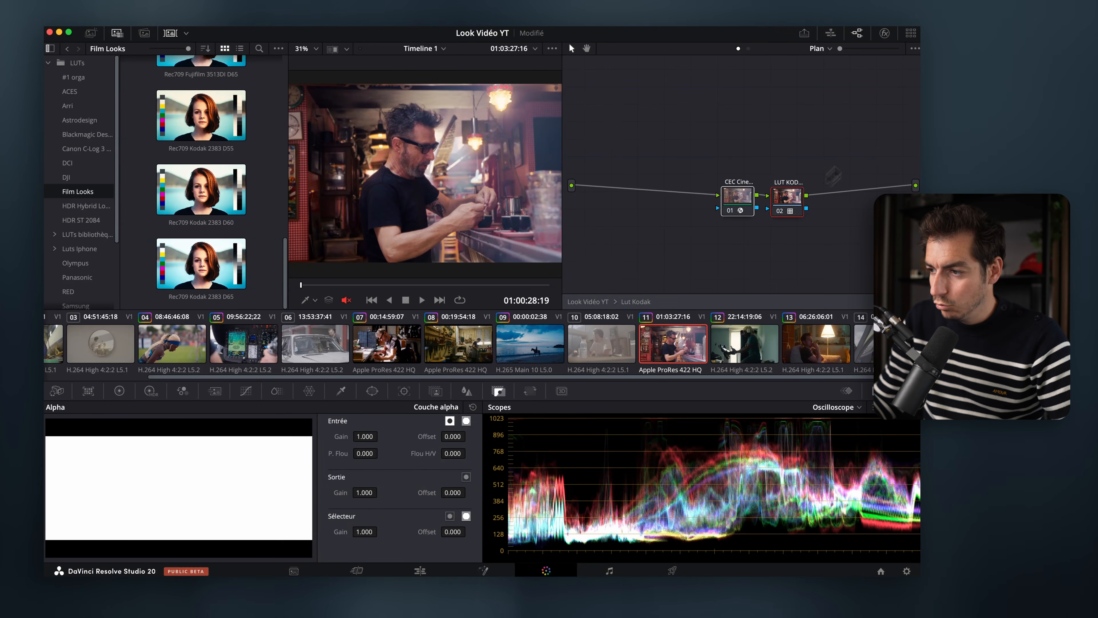
Examine the colour space conversion settings of the CEC Sortie node and of the first node inside Lut Kodak.
left_click(884, 34)
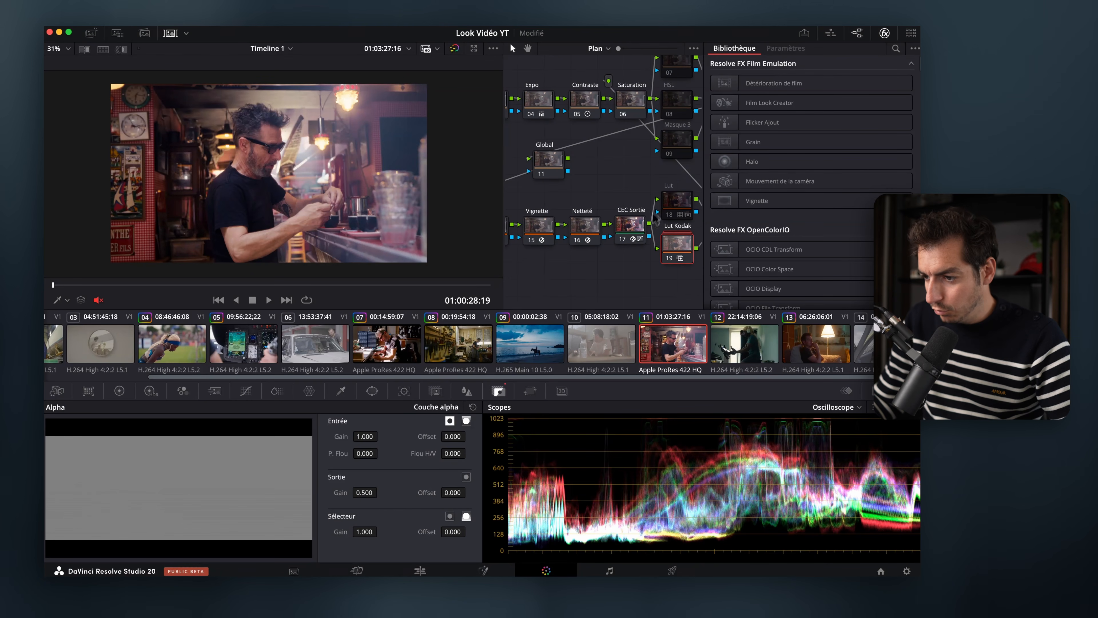
left_click(636, 230)
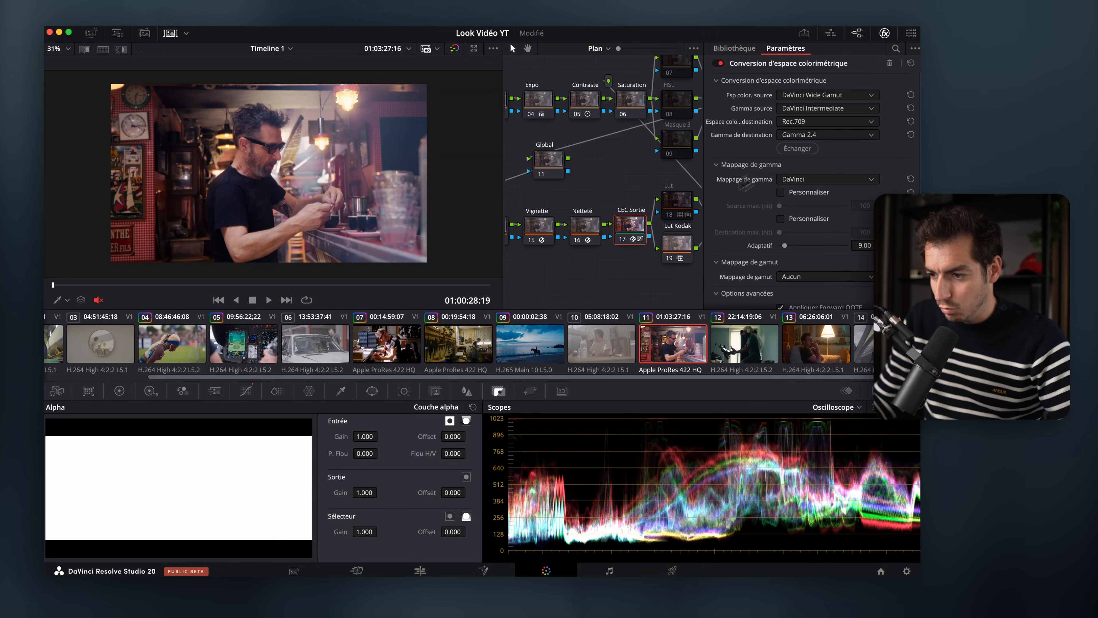
double_click(688, 250)
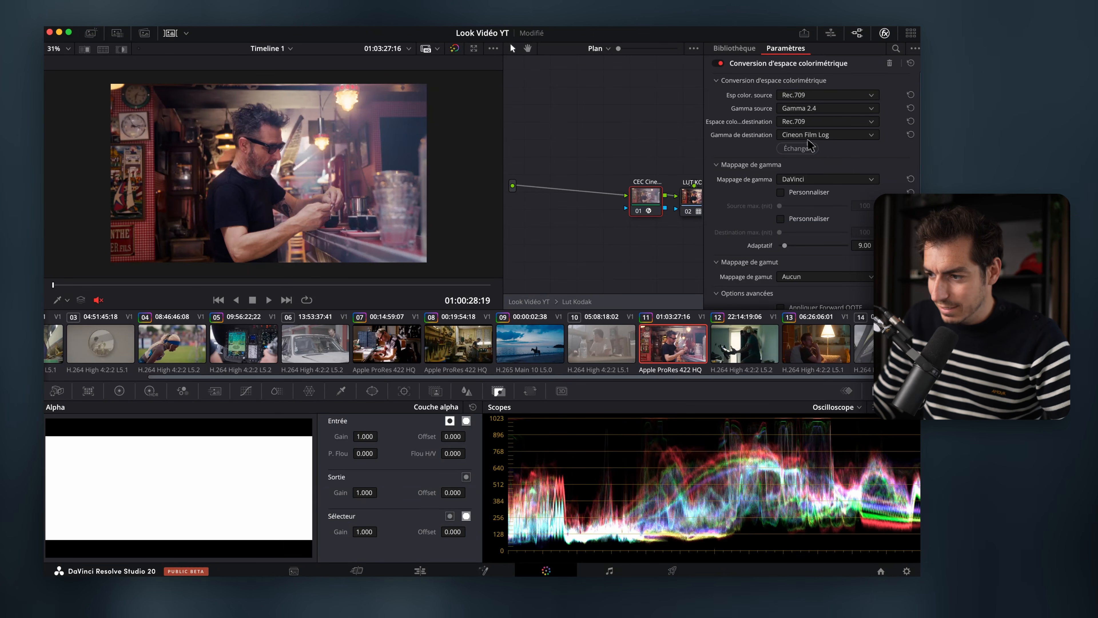
left_click_drag(649, 157, 602, 123)
Browse the Film Looks LUTs and apply Rec709 Kodak 2383 D65 to the second node inside Lut Kodak.
left_click(658, 174)
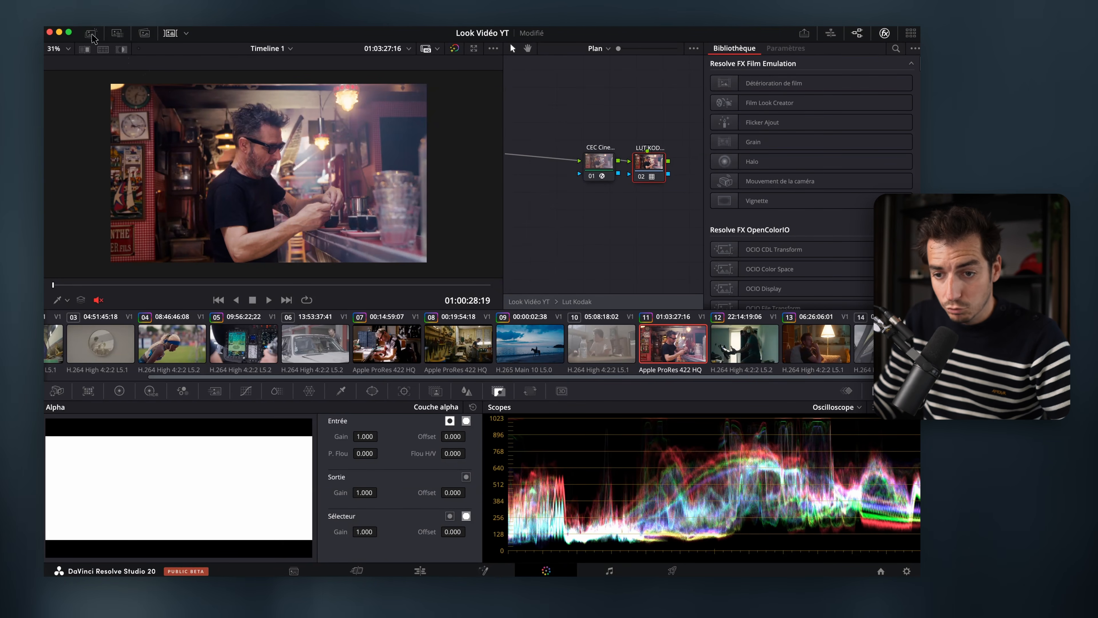
left_click(91, 33)
left_click(117, 32)
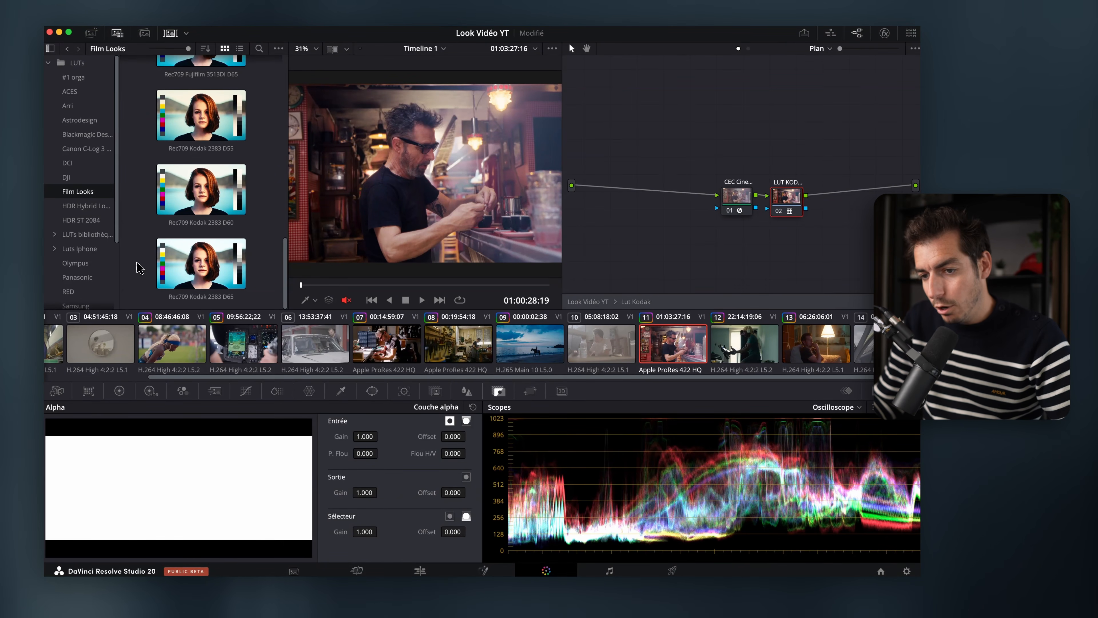
scroll(140, 268, "up", 10)
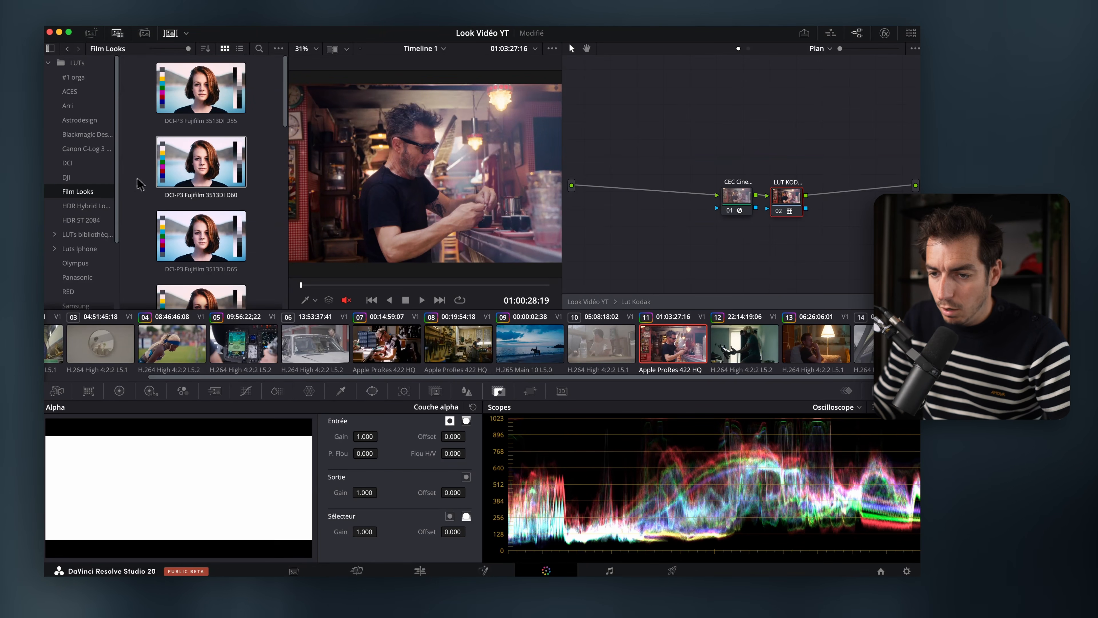
scroll(260, 229, "down", 10)
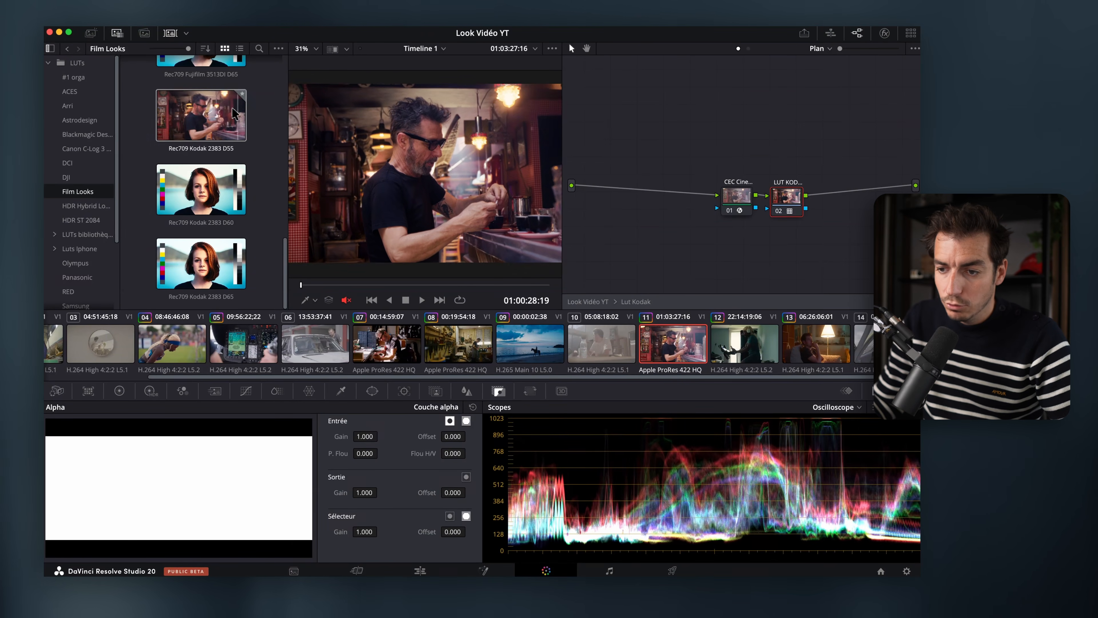
scroll(213, 182, "up", 4)
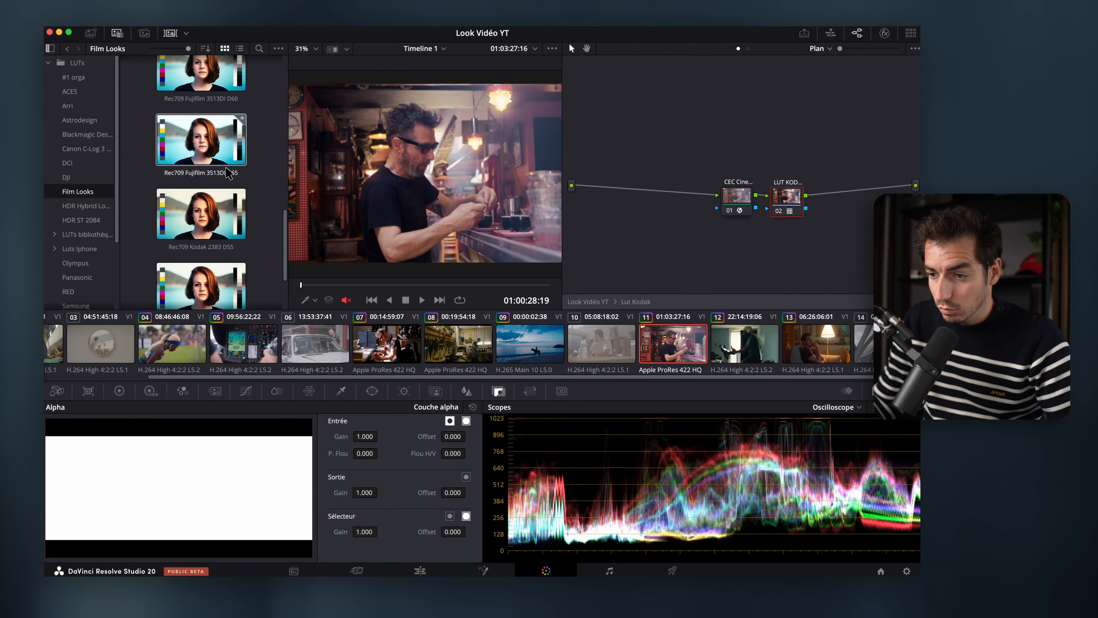
scroll(228, 173, "down", 4)
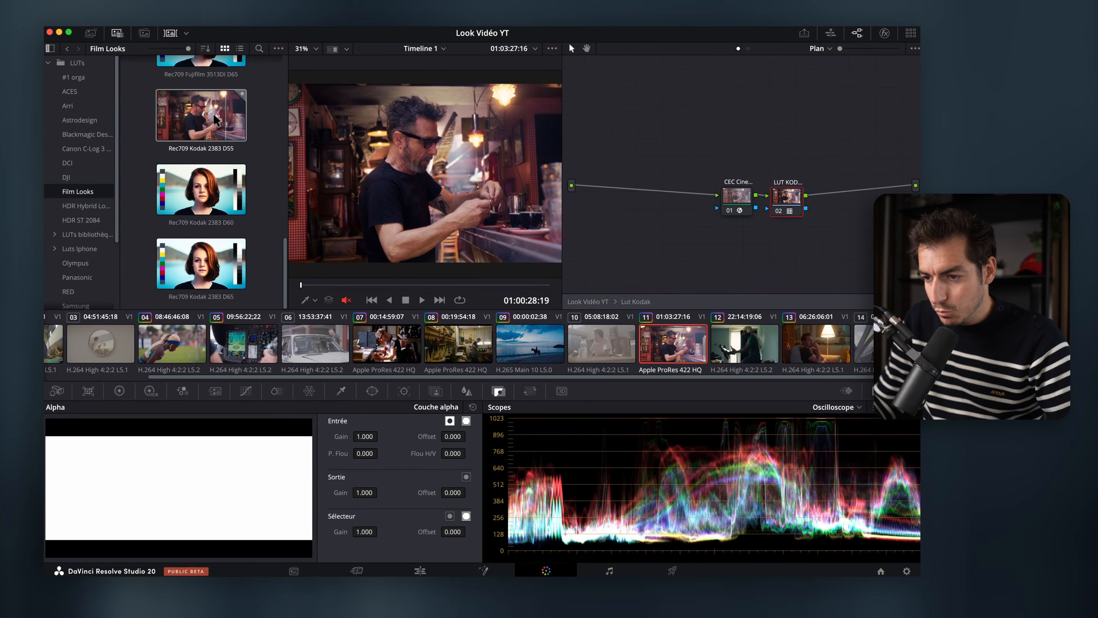
left_click_drag(201, 263, 785, 197)
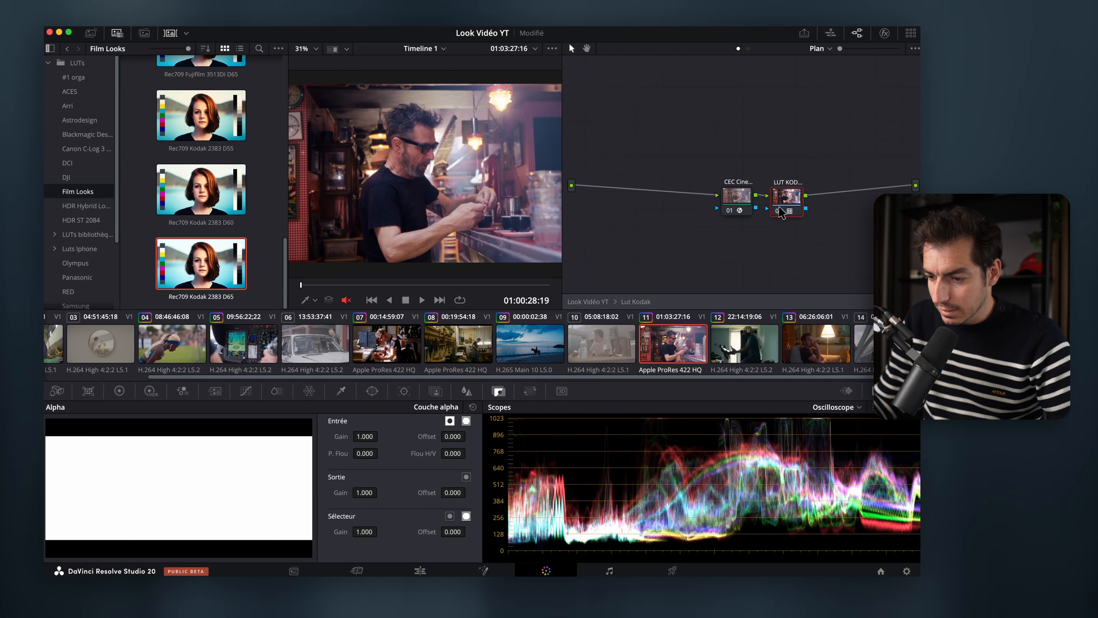
Try a Sortie Gain of 0.479 in the Alpha palette for the inner LUT node, and reset it to 1.000.
left_click_drag(365, 492, 91, 496)
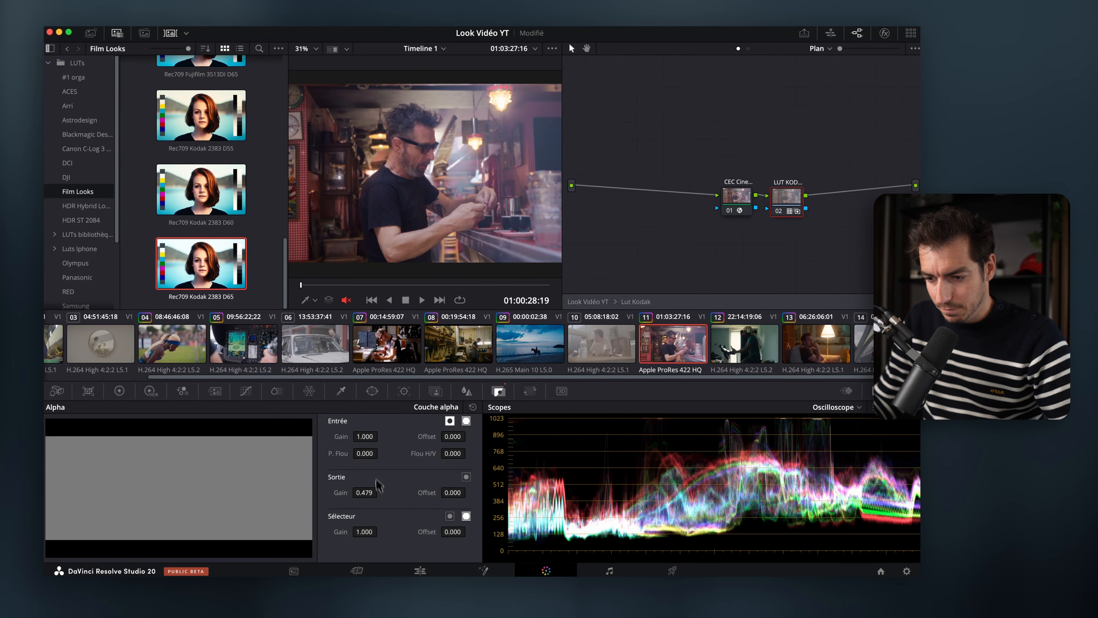
double_click(367, 491)
right_click(783, 204)
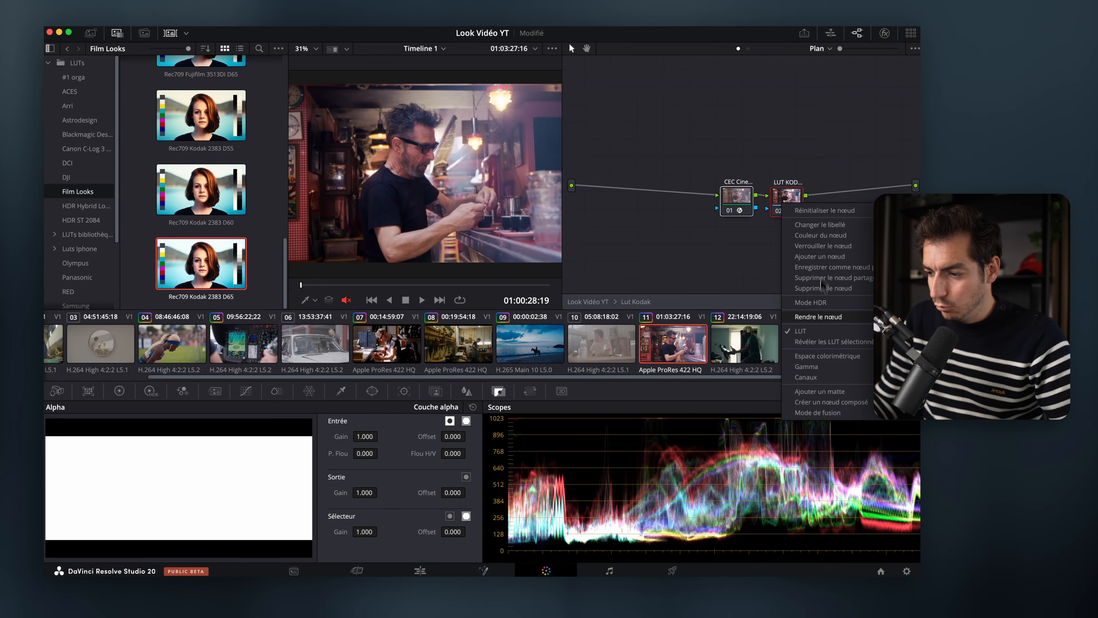
left_click(634, 249)
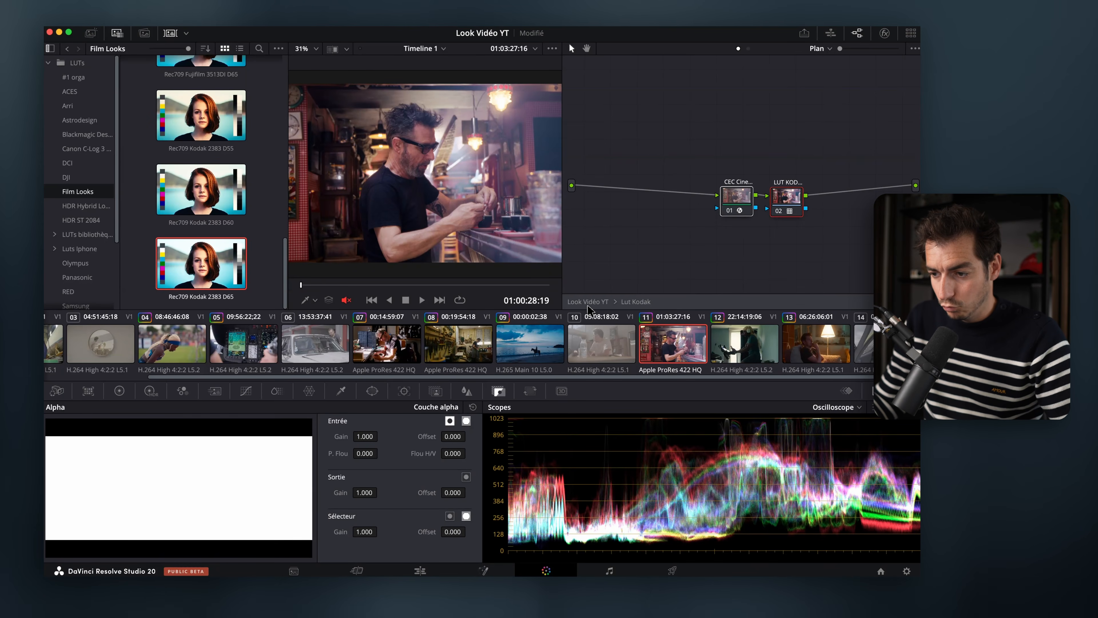
Return to the main node tree, test a Sortie Gain of 1.000 on Lut Kodak full screen, and set it back to 0.500.
left_click(587, 302)
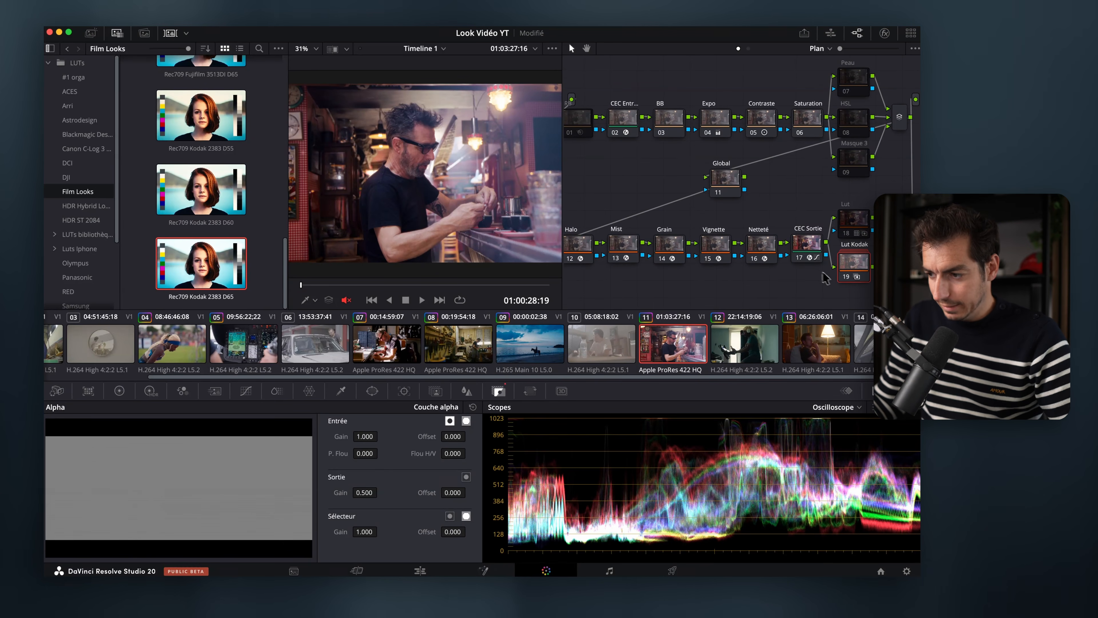
left_click_drag(361, 494, 362, 494)
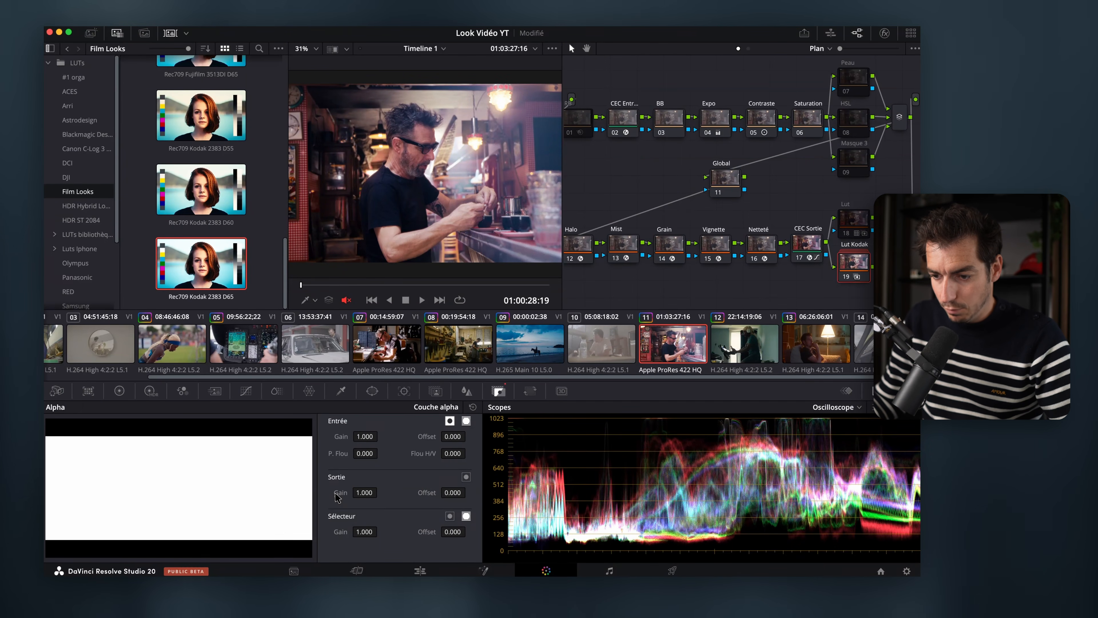
key("super+f")
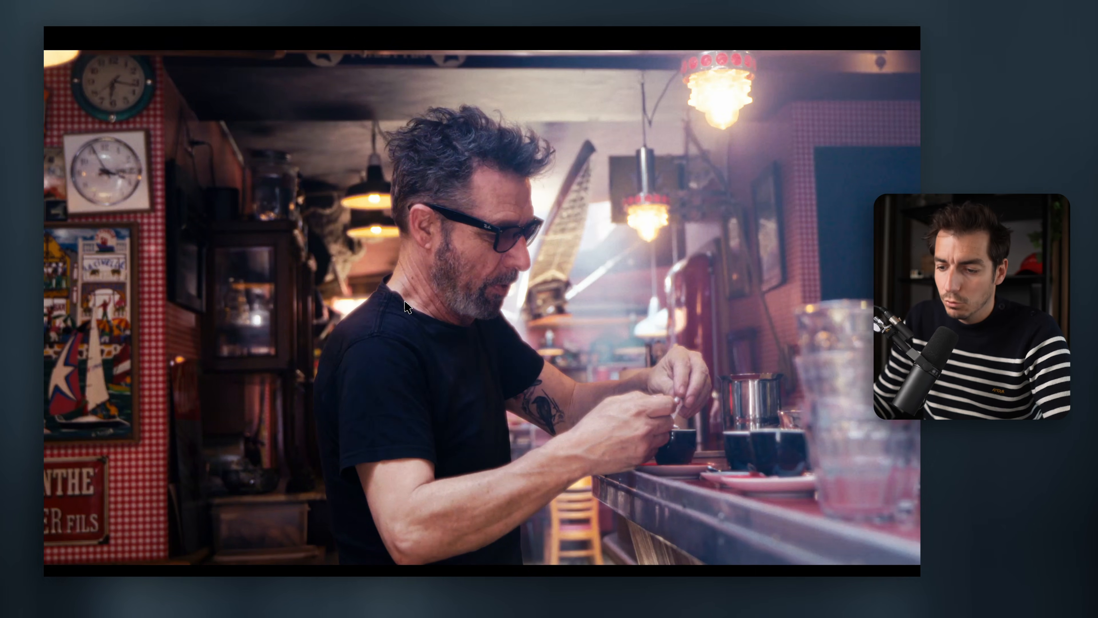
key("super+f")
left_click_drag(367, 491, 107, 527)
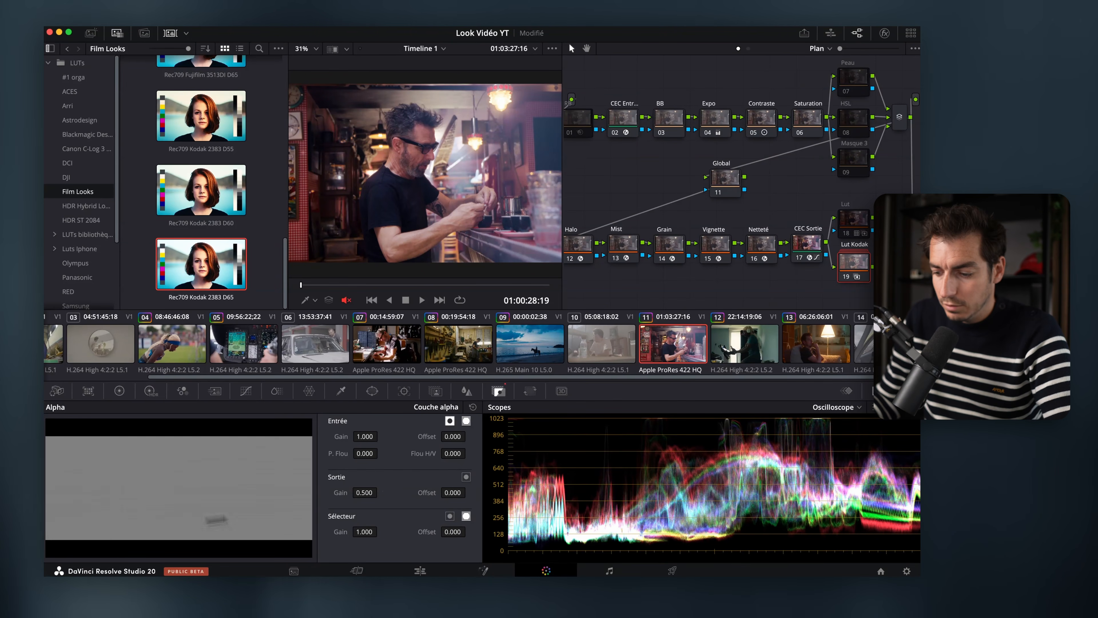
Toggle the Lut Kodak node on clip 11 in full screen to compare the image with and without the film LUT.
key("super+f")
key("super+d")
key("super+d")
key("super+d")
key("super+d")
key("super+d")
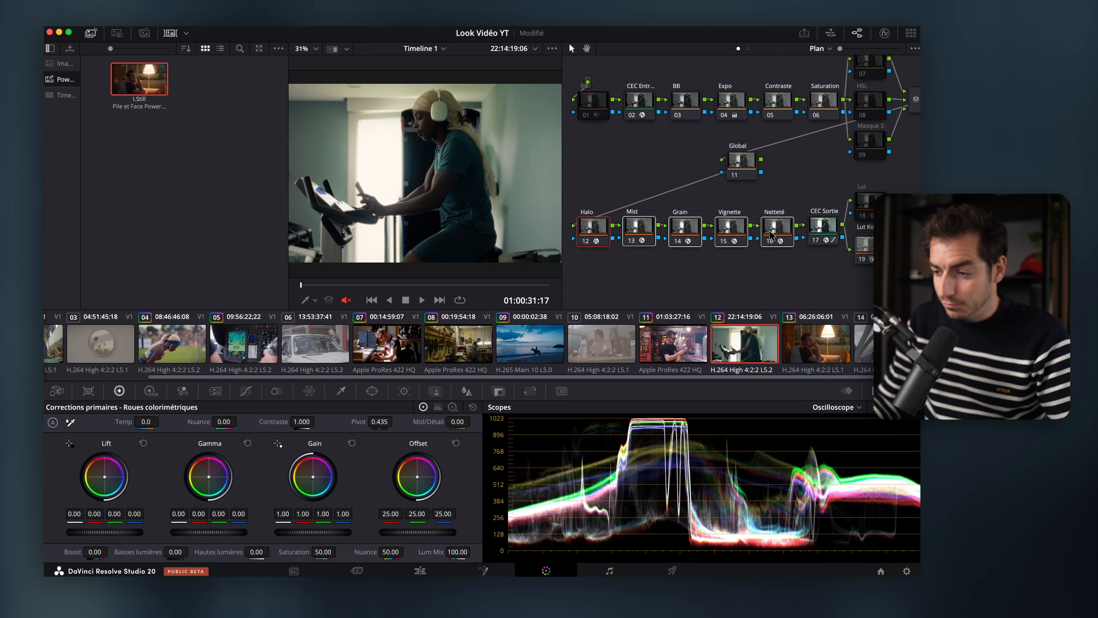
Toggle the Halo to Netteté nodes on clip 12 in full screen to compare their combined effect, leaving them enabled.
key("super+f")
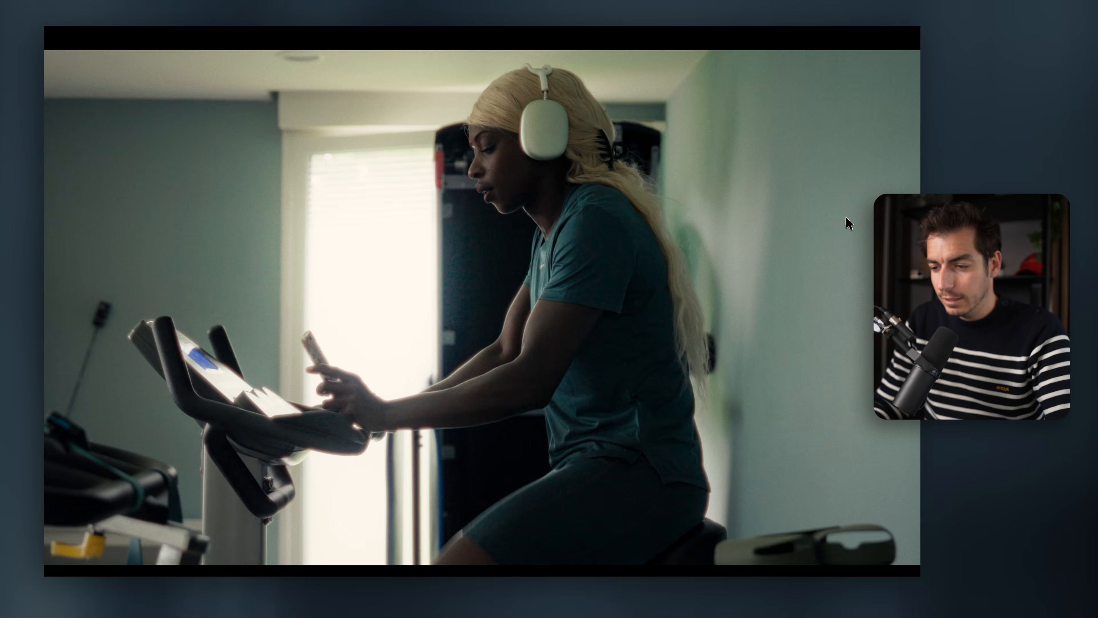
key("super+d")
key("super+d")
key("super+d")
key("super+d")
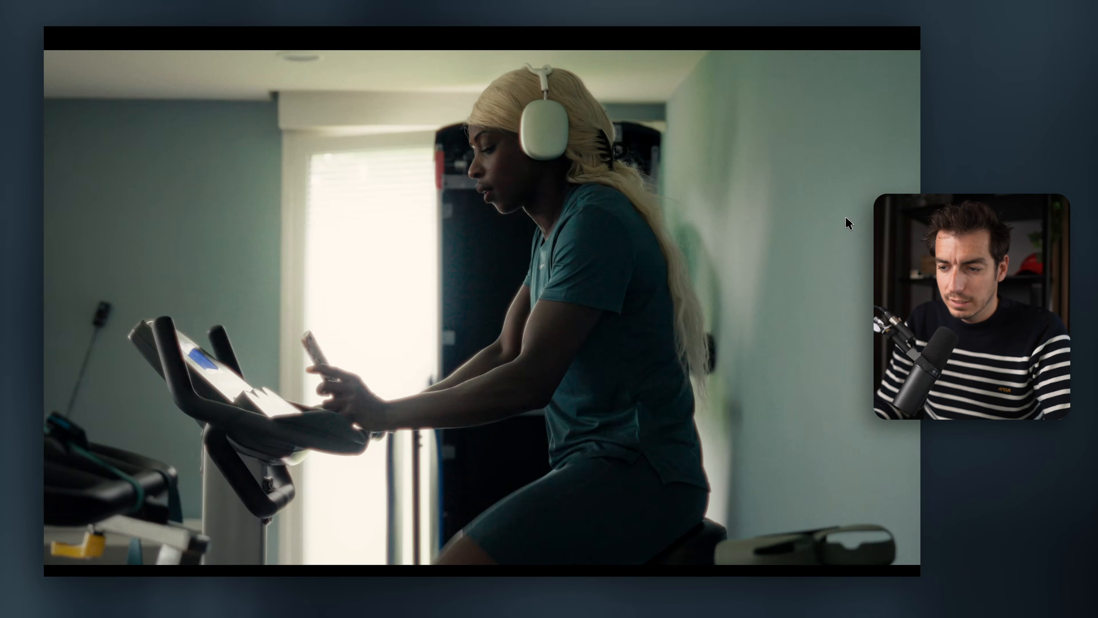
key("super+f")
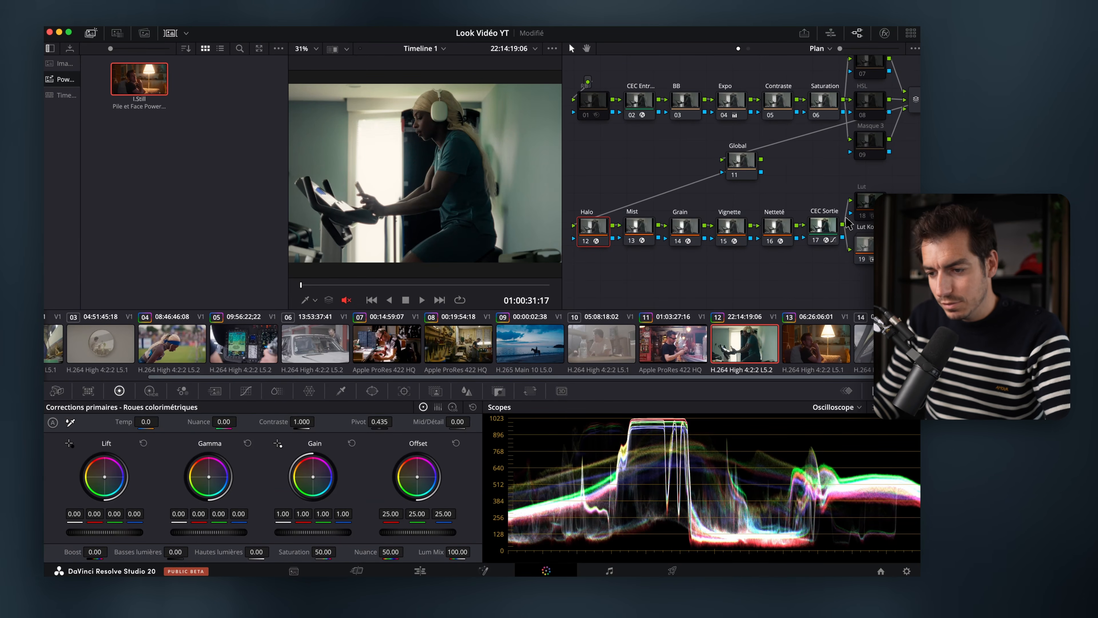
Apply the Pile et Face PowerGrade to clip 14, select its Halo to Netteté nodes and view the result full screen.
left_click(877, 344)
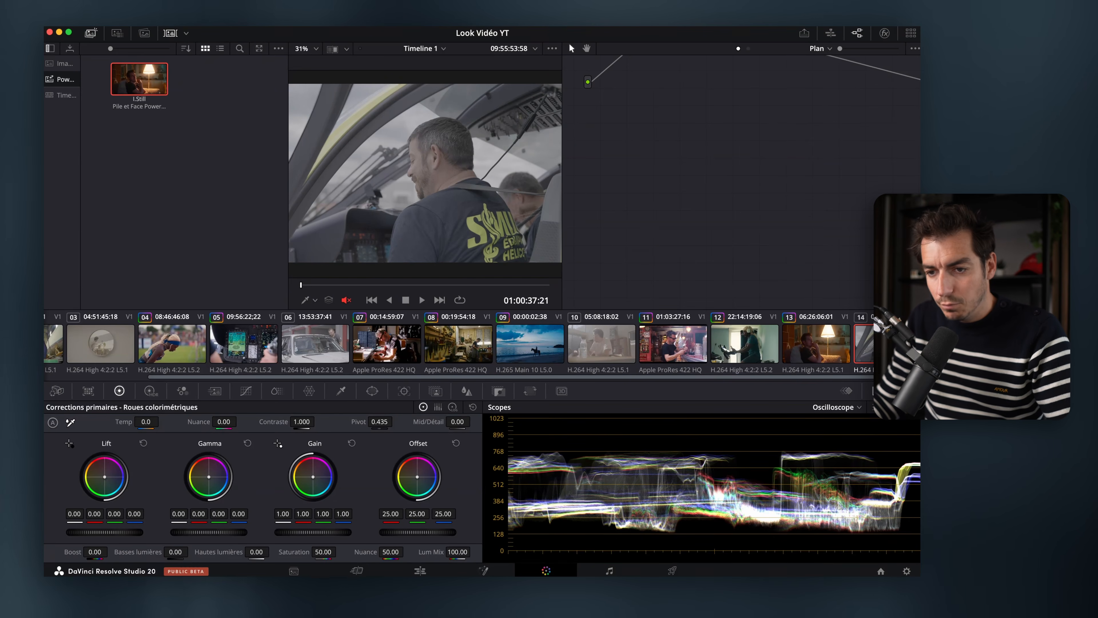
left_click_drag(144, 83, 476, 188)
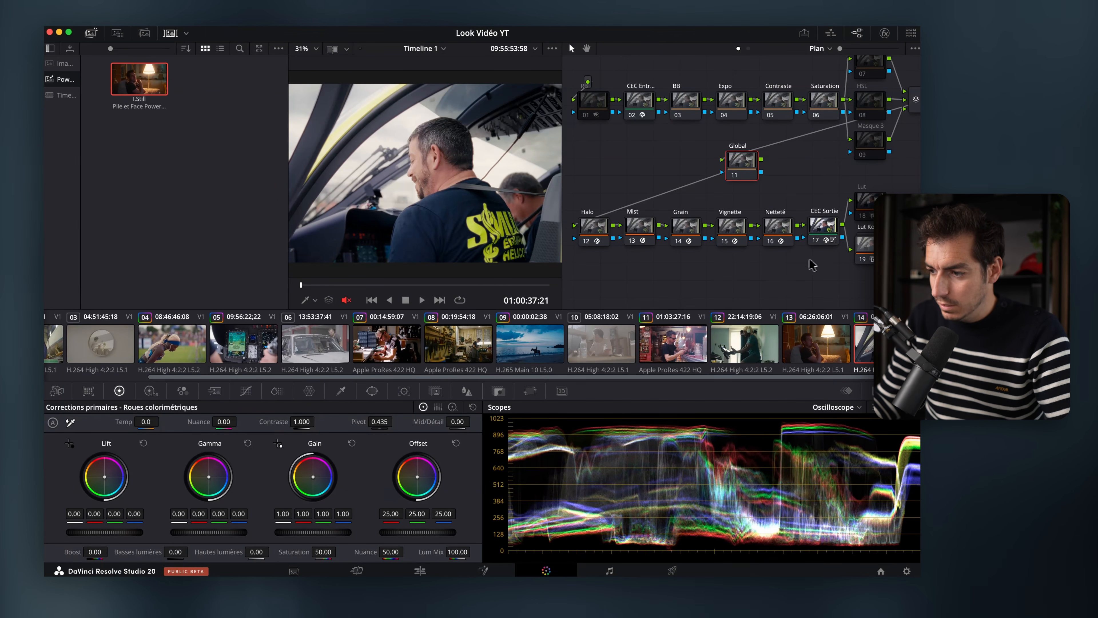
left_click(596, 229)
left_click(867, 246)
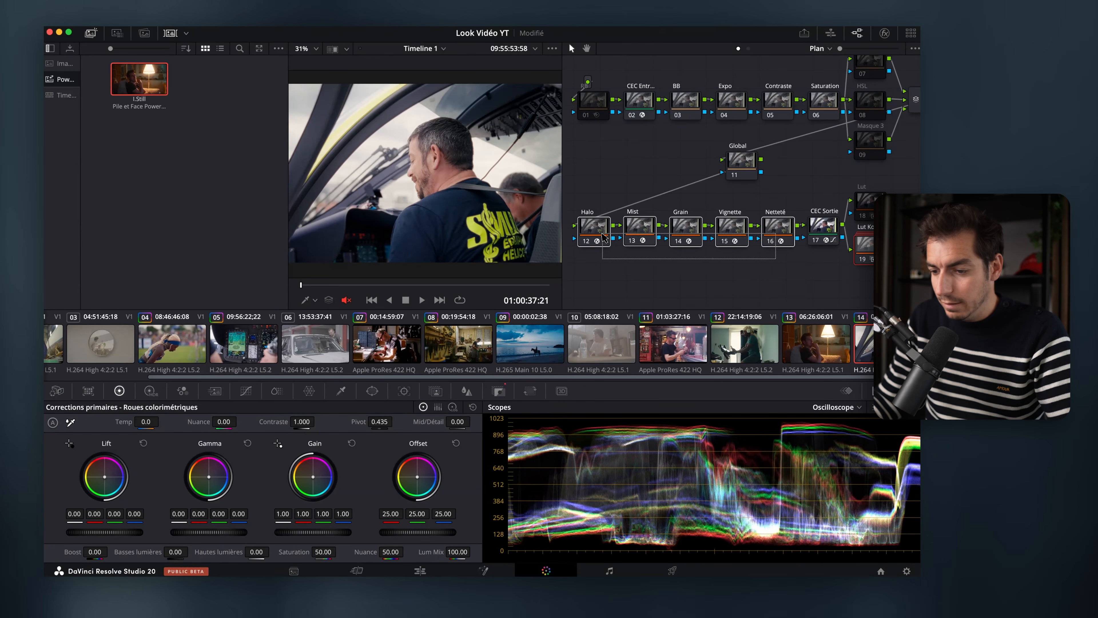
key("super+f")
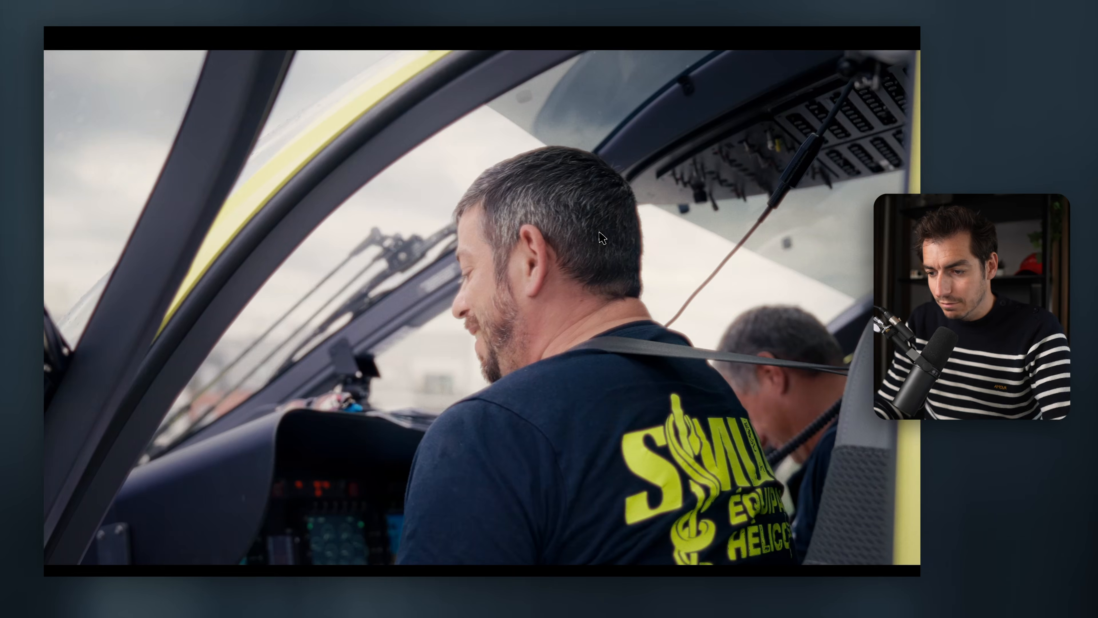
key("super+f")
Set the Seuil de brillance of the Mist node's Lueur diffuse effect to 0.682 on clip 14.
left_click(639, 235)
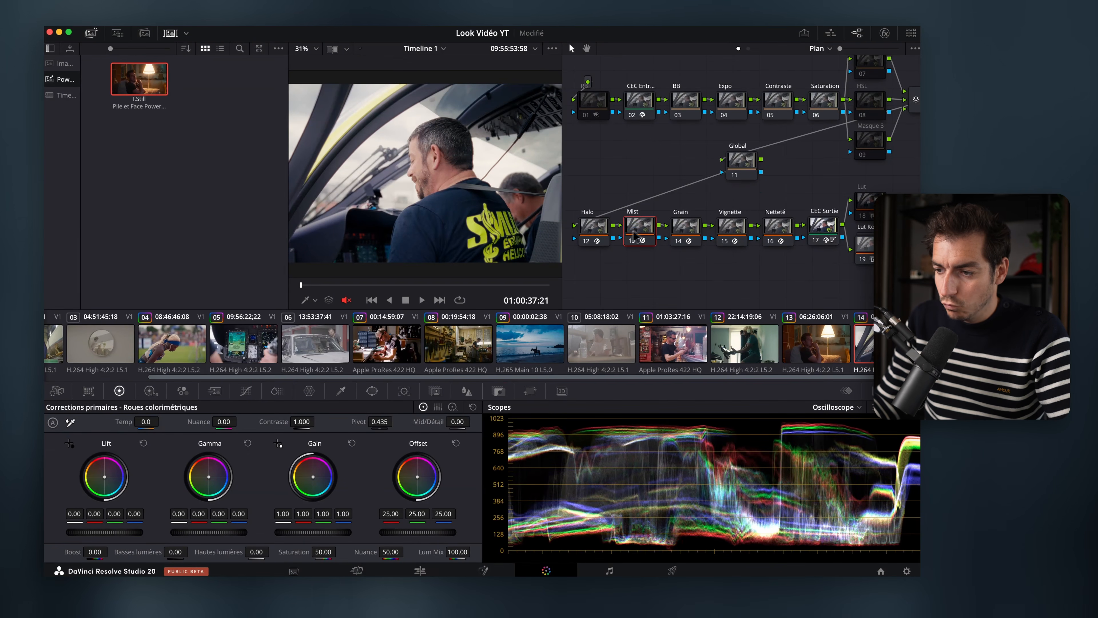
left_click(883, 33)
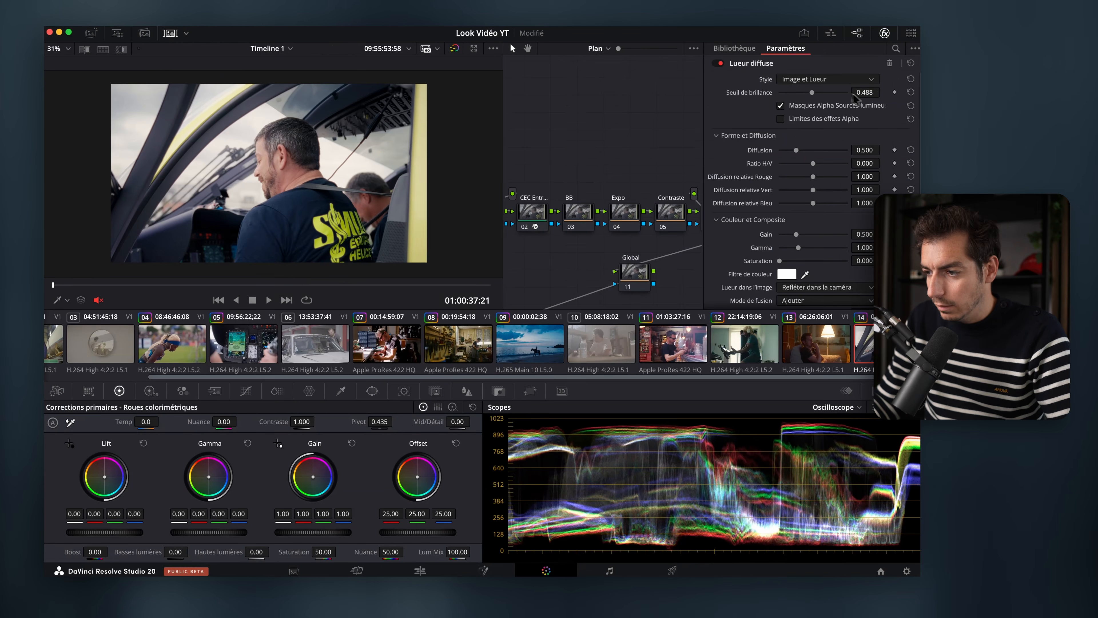
left_click_drag(813, 94, 826, 93)
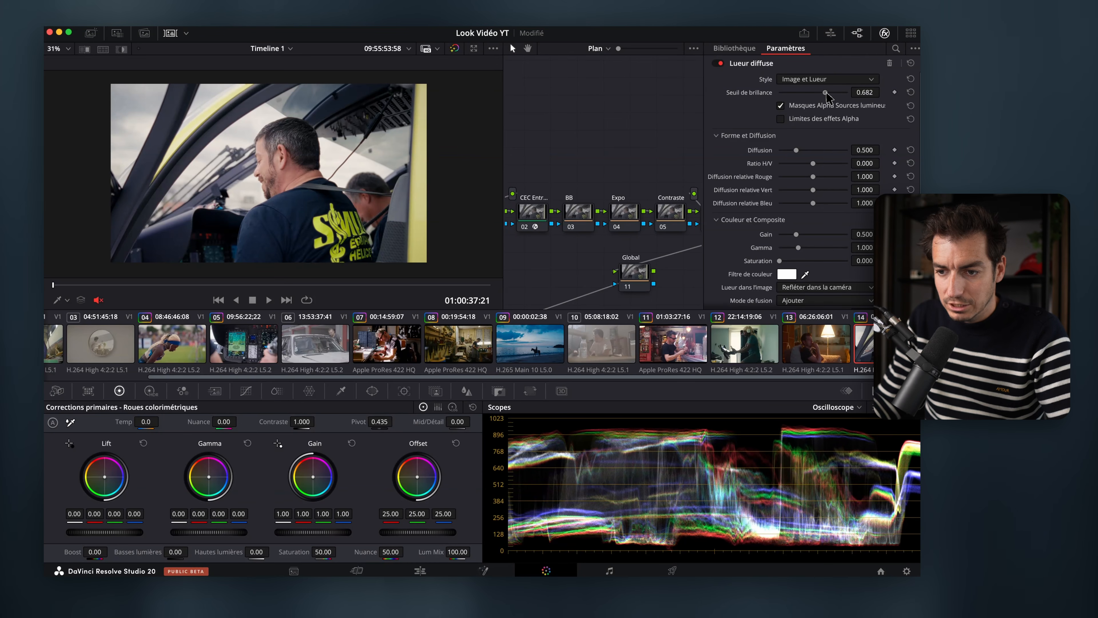
scroll(614, 279, "down", 3)
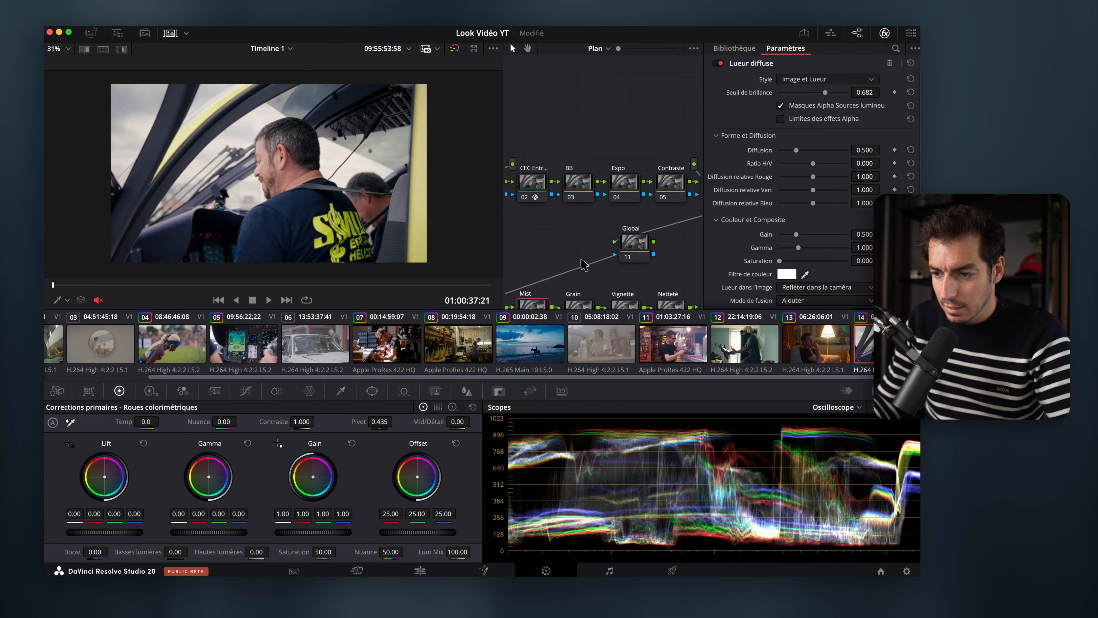